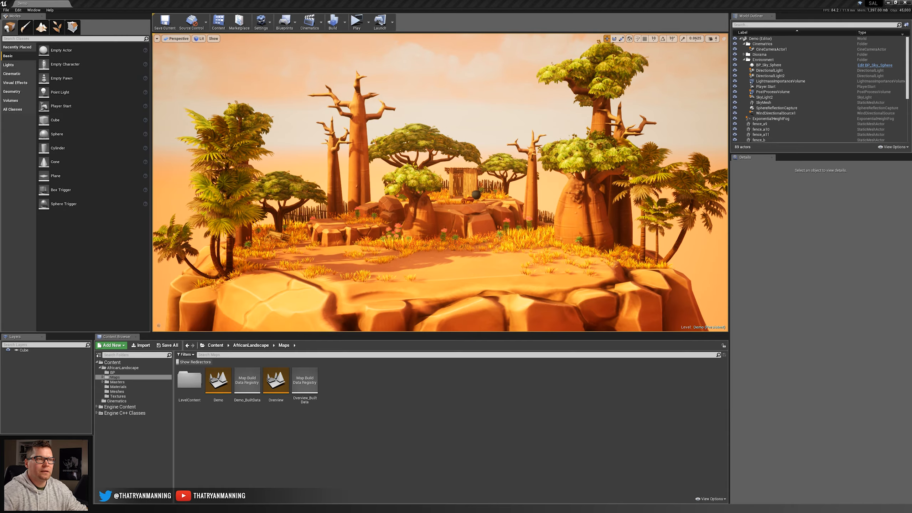
Examine the demo diorama from the overall composition up to the hut, pottery and cooking pot area.
key(s)
mouse_move(445, 279)
right_down()
mouse_move(362, 280)
mouse_move(475, 276)
mouse_move(423, 279)
mouse_move(440, 270)
right_up()
key(w)
key(w)
key(d)
key(s)
key(w)
key(s)
key(s)
key(w)
key(w)
key(w)
key(s)
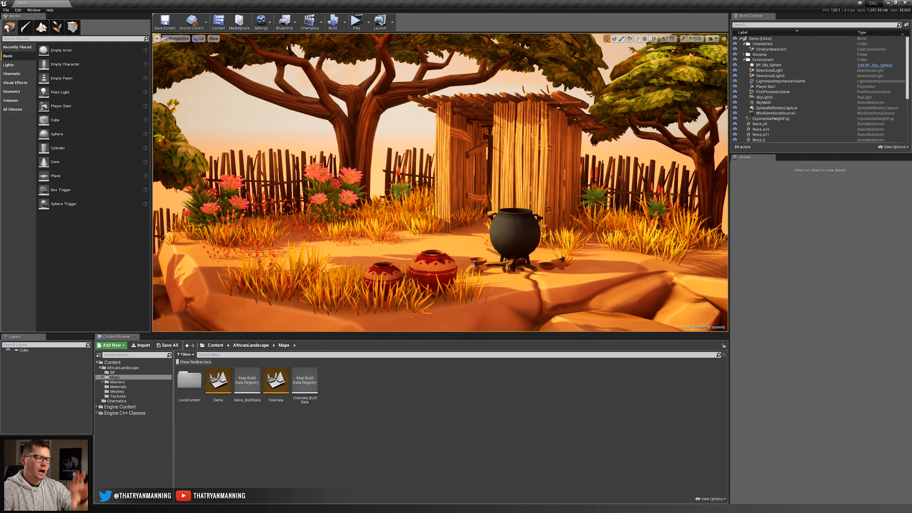
Examine the broken wooden cart, fences and rock formations around the raised area of the demo scene.
key(w)
right_drag(359, 218, 377, 246)
key(w)
key(s)
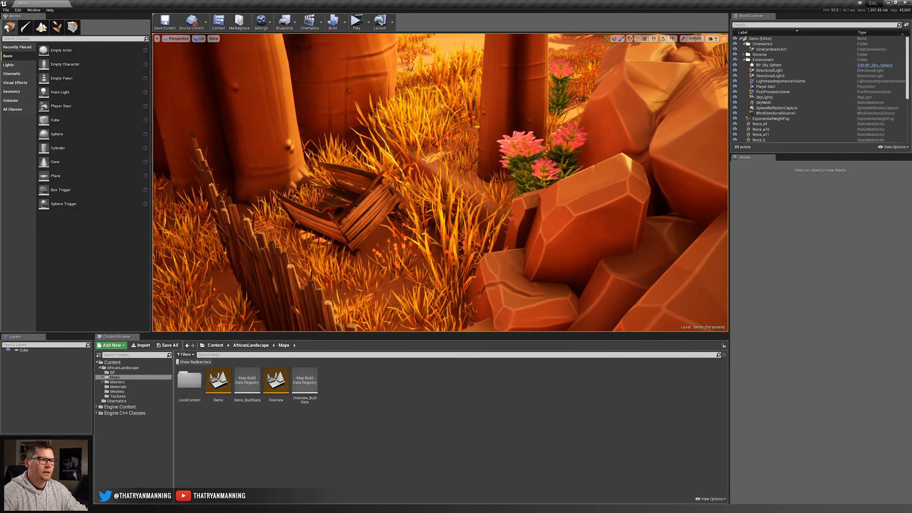
click(339, 204)
key(Escape)
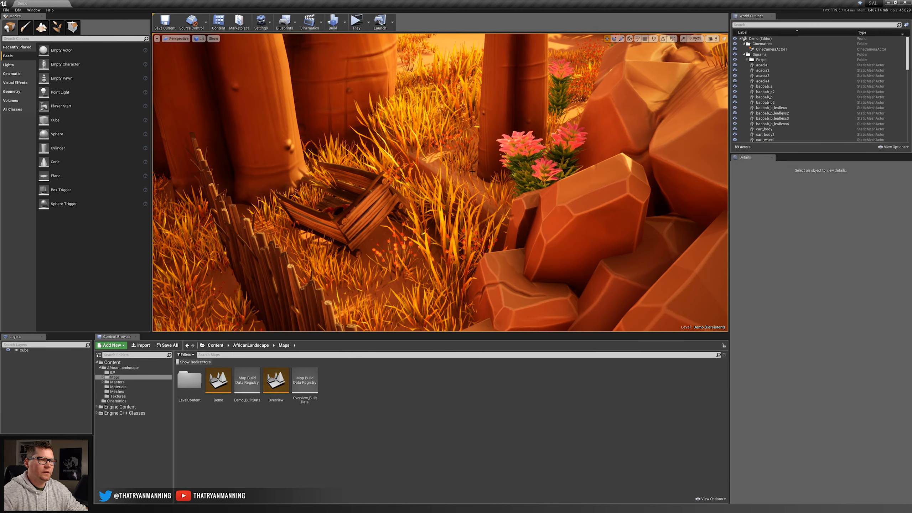
right_drag(396, 257, 326, 223)
key(s)
key(w)
key(d)
key(e)
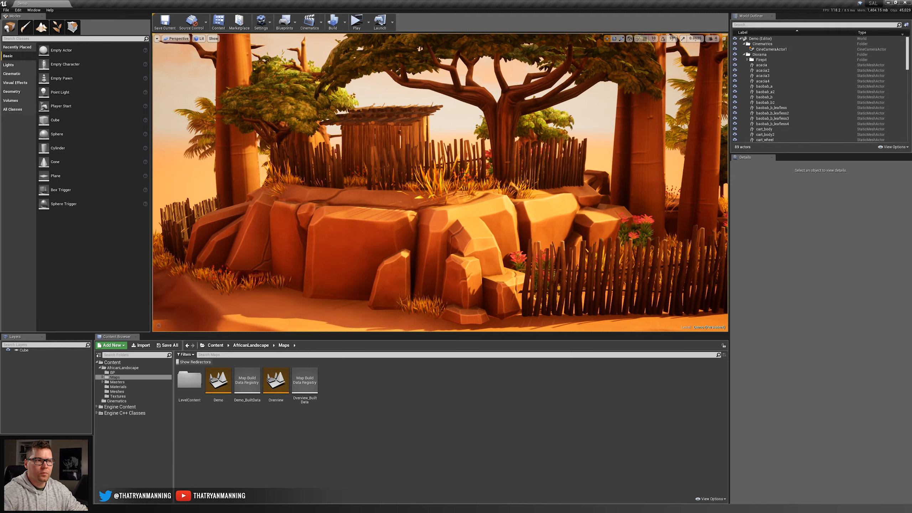
Examine the wheeled cart under the acacia tree, and view the whole demo diorama from the front.
right_drag(404, 208, 491, 147)
key(w)
key(s)
key(s)
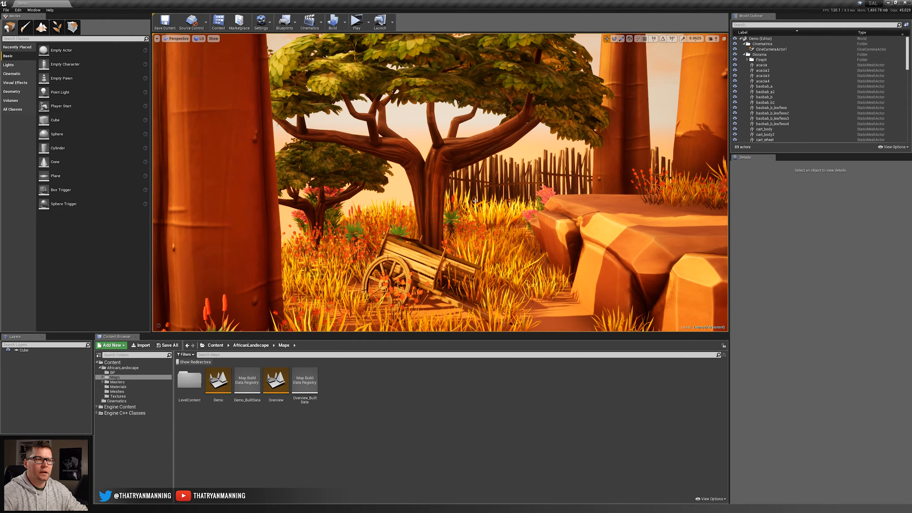
key(s)
right_drag(476, 201, 547, 197)
key(e)
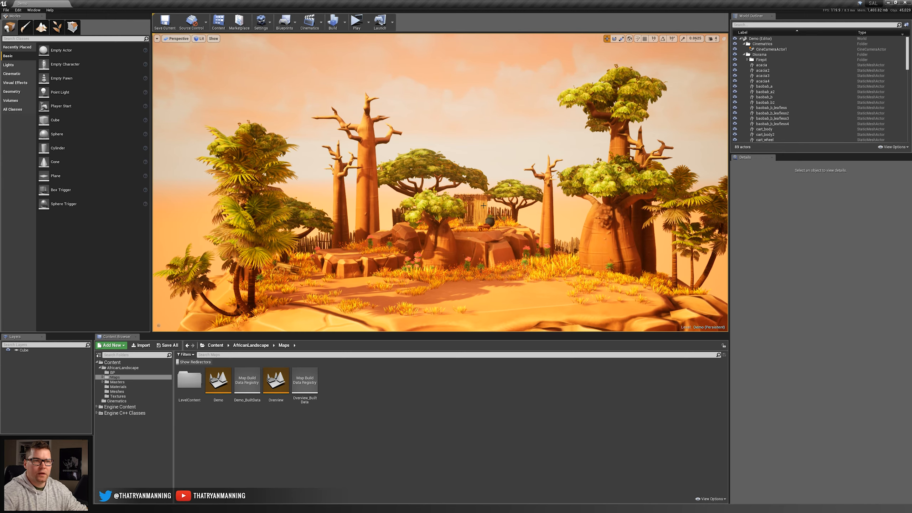
right_drag(426, 176, 444, 184)
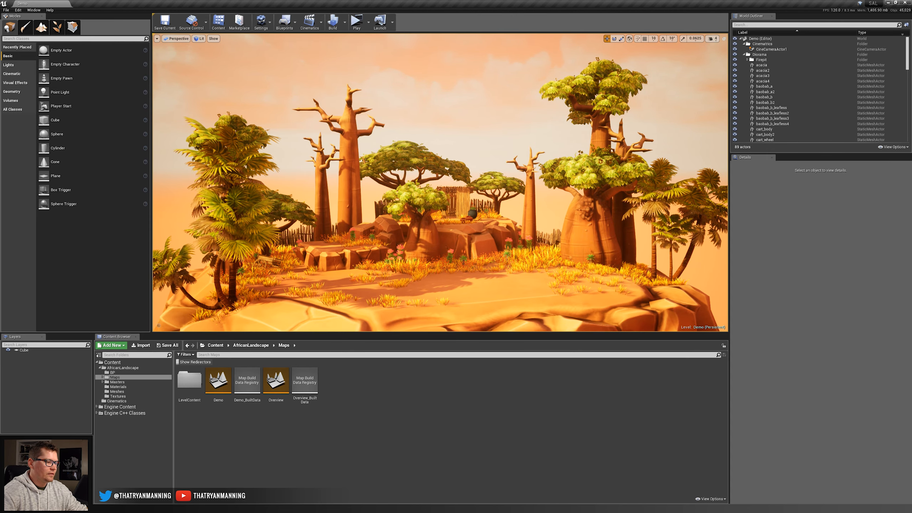
key(alt+Tab)
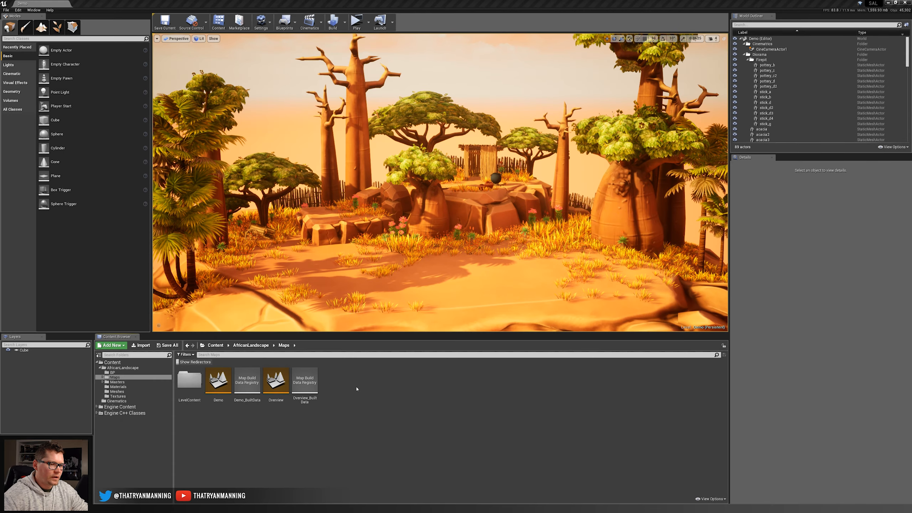
Create a new level named Diorama in the AfricanLandscape Maps folder and open it.
right_click(358, 387)
click(394, 287)
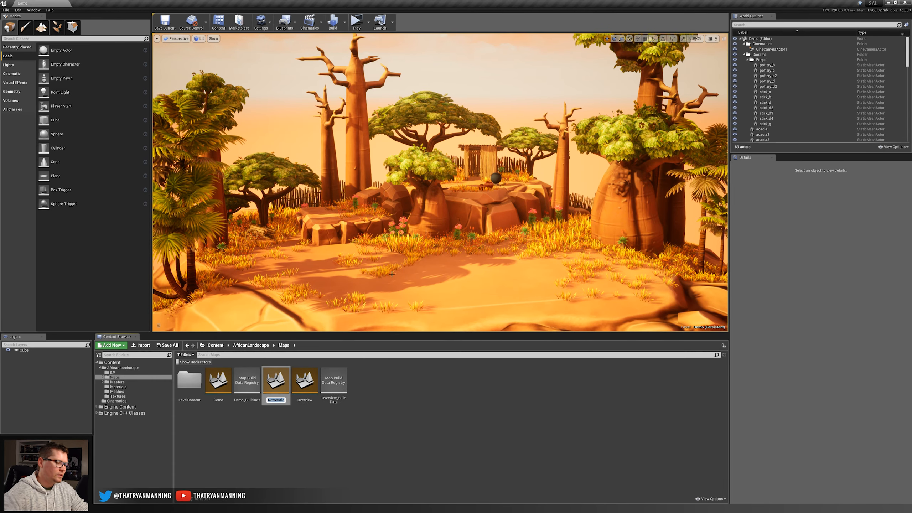
text(Diorama)
key(Return)
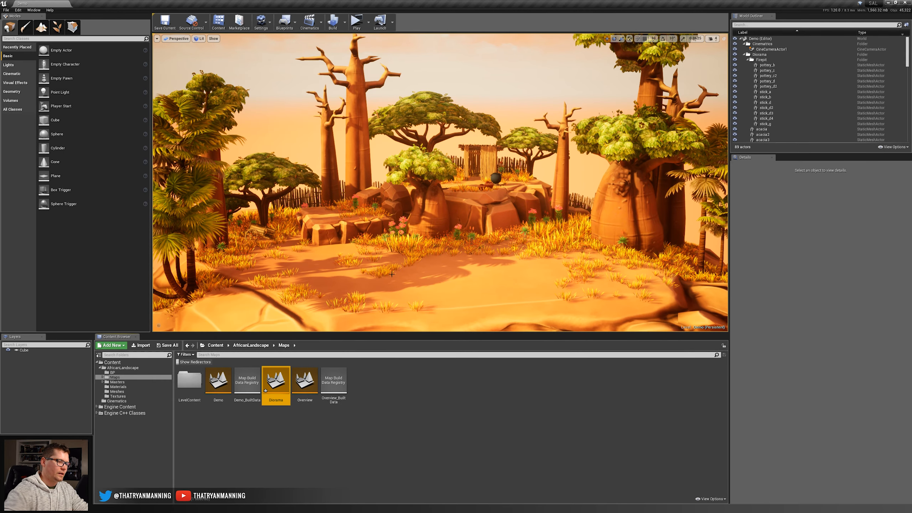
double_click(275, 380)
click(479, 308)
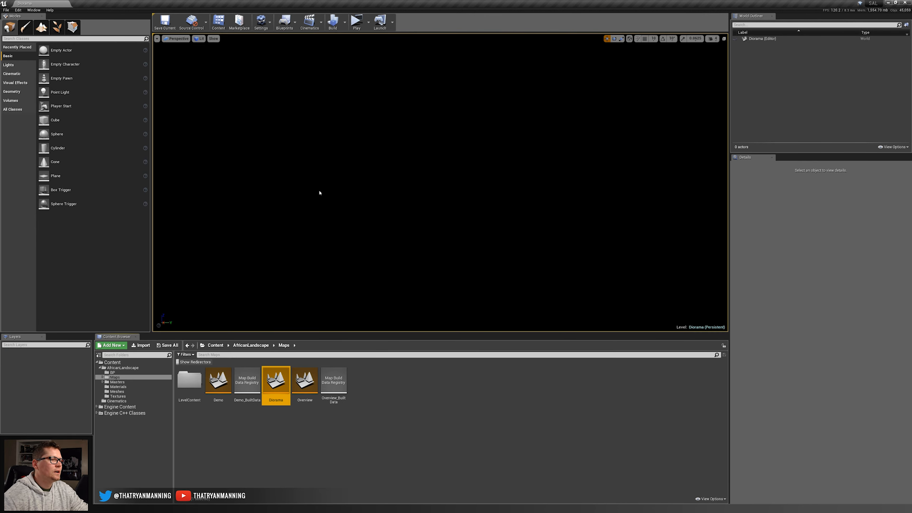
Place the platform_a mesh from the Meshes folder in the empty level and view it in Unlit mode.
click(117, 391)
drag(625, 419, 421, 179)
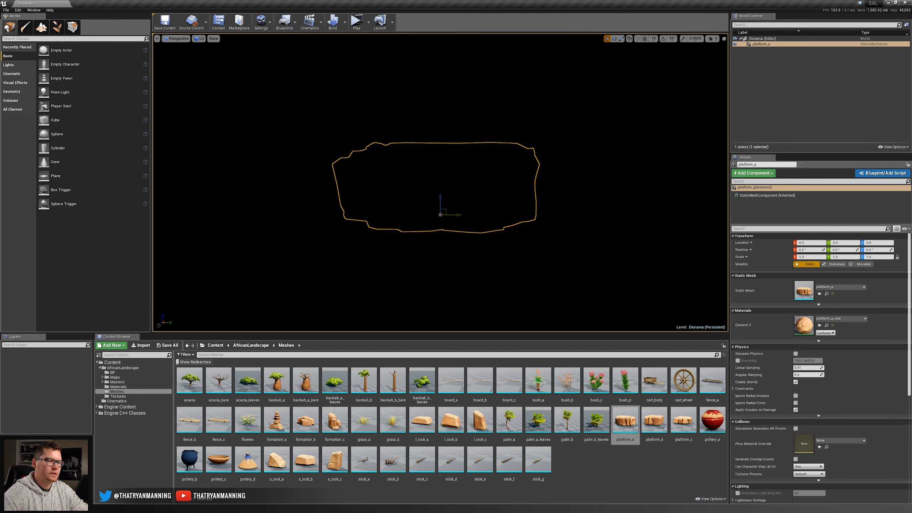
click(202, 39)
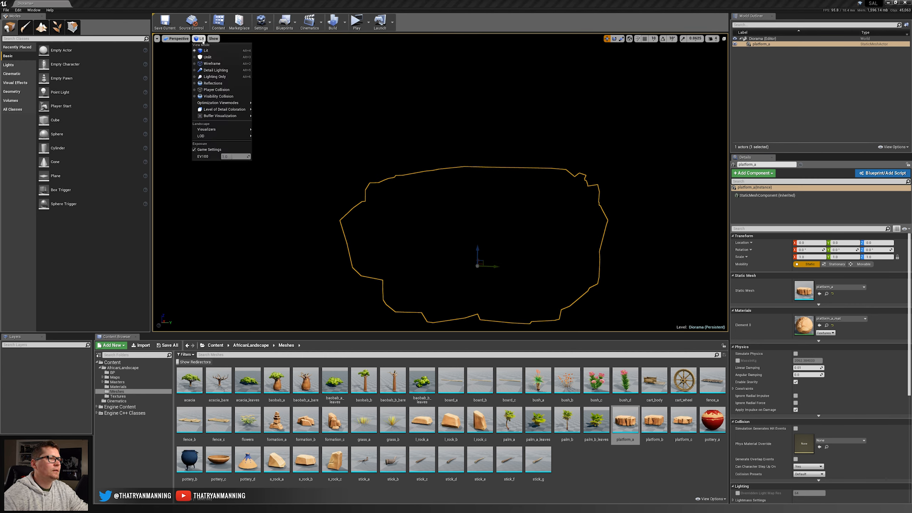
click(207, 57)
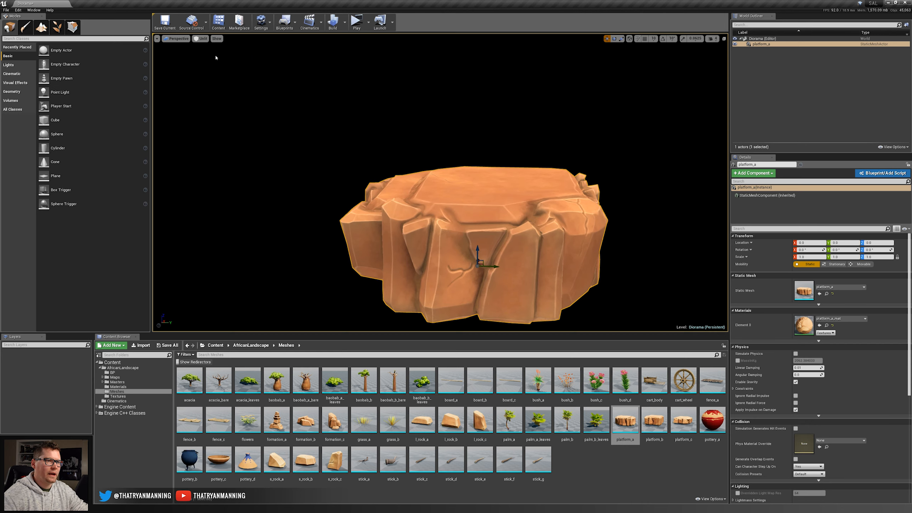
key(f)
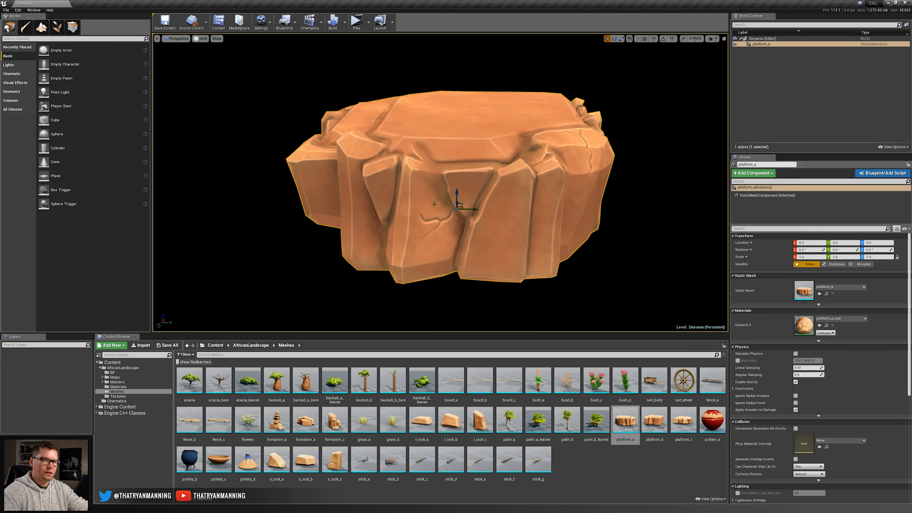
Return the viewport to Lit mode and add a directional light, rotated to illuminate the platform's top and front.
click(200, 38)
click(210, 53)
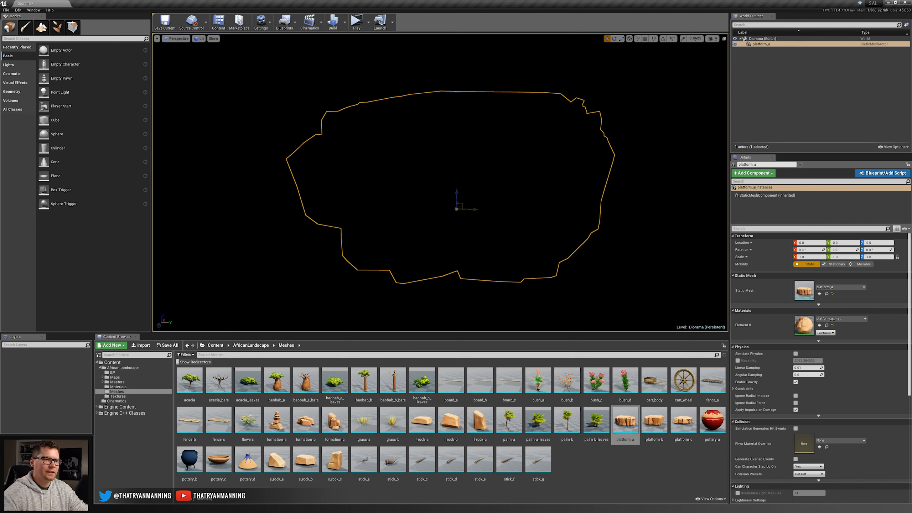
click(302, 123)
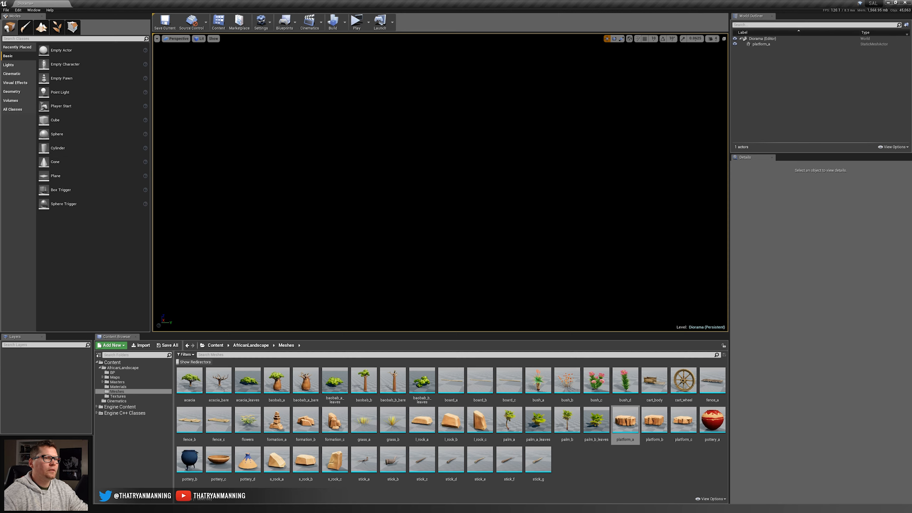
click(8, 65)
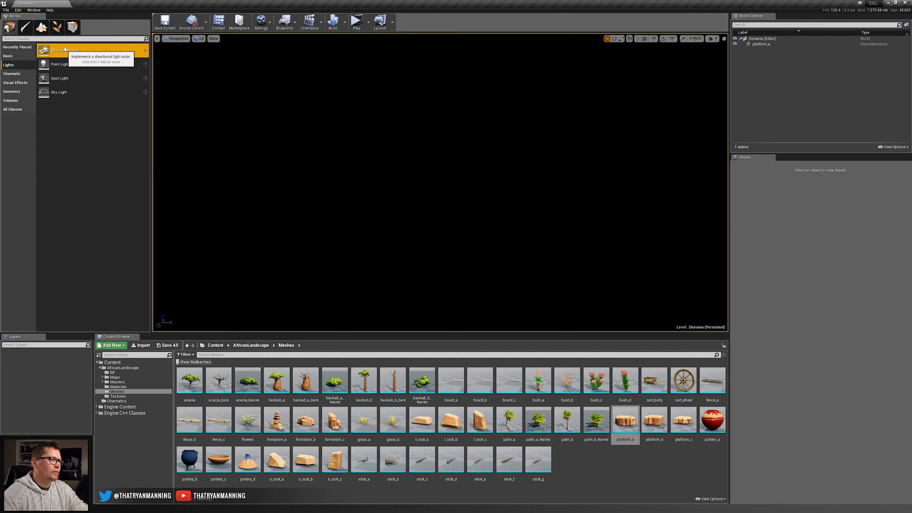
mouse_move(65, 49)
mouse_down()
mouse_move(397, 157)
mouse_move(415, 138)
mouse_move(576, 268)
mouse_up()
key(e)
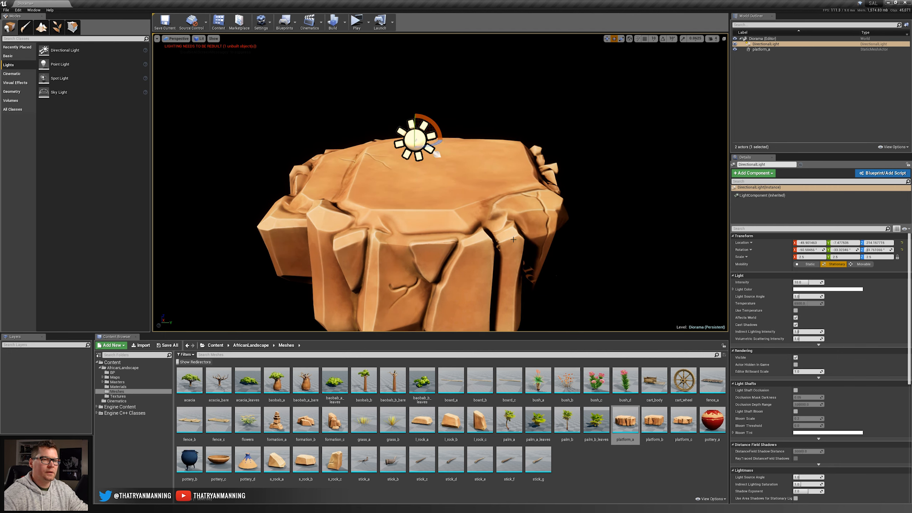
Turn off the Preview Shadows Indicator in the viewport and set the directional light's mobility to Movable.
click(214, 38)
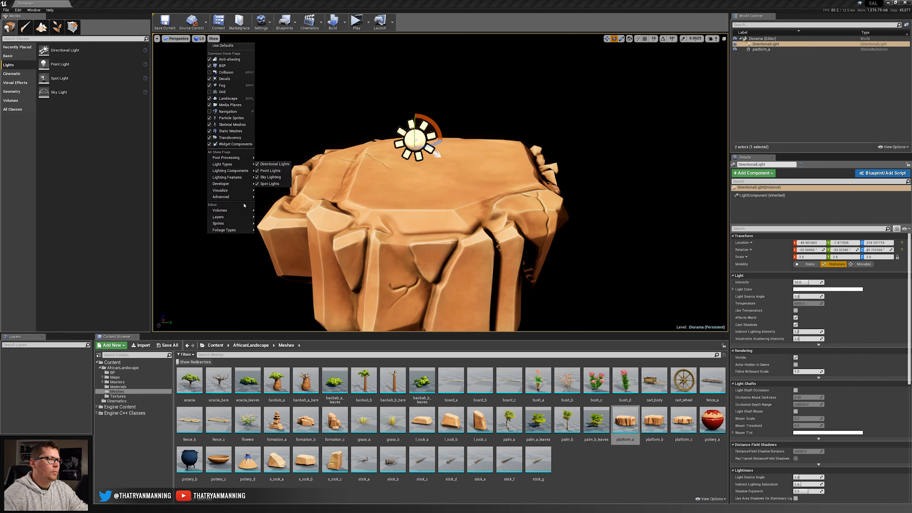
mouse_move(230, 190)
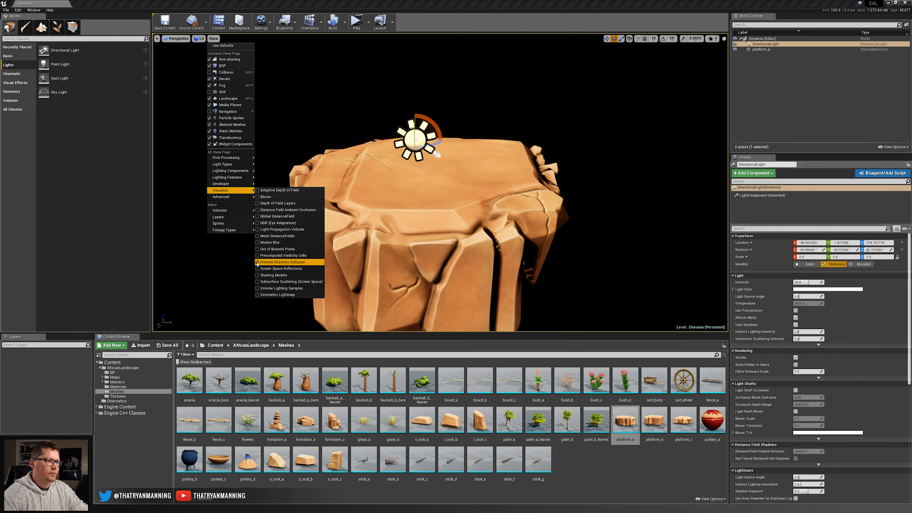
click(257, 262)
right_drag(544, 253, 540, 259)
key(s)
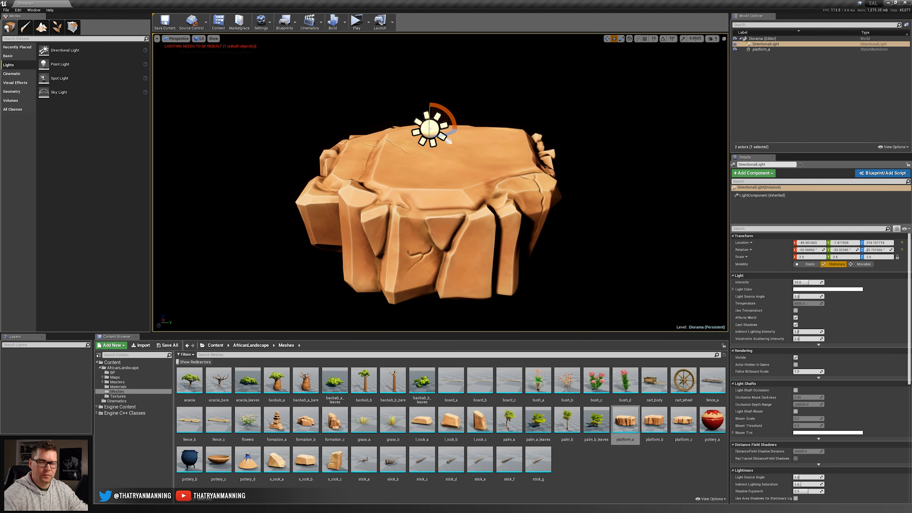
click(862, 264)
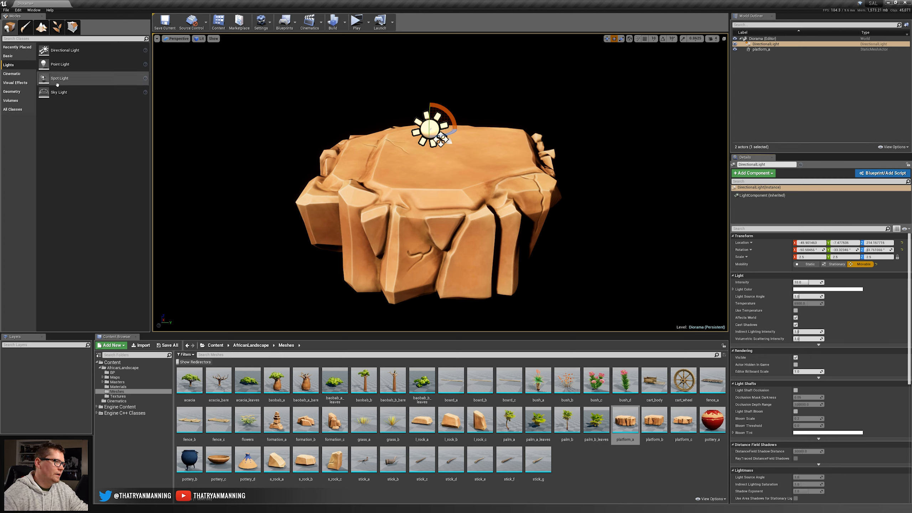
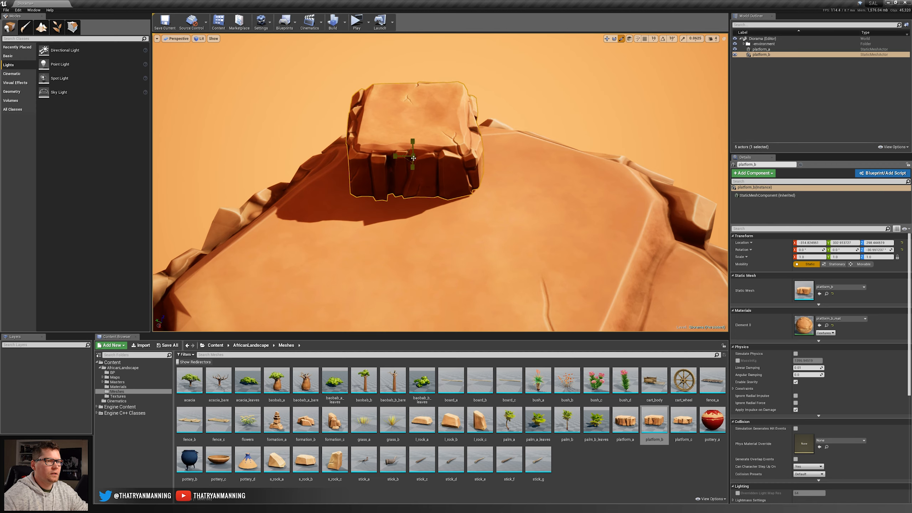
Scale the platform_b rock uniformly to about 1.41 and sink it into the rear of the main platform.
mouse_move(413, 158)
mouse_down()
mouse_move(427, 148)
mouse_move(413, 160)
mouse_up()
key(Escape)
right_drag(413, 160, 509, 158)
right_drag(490, 251, 473, 226)
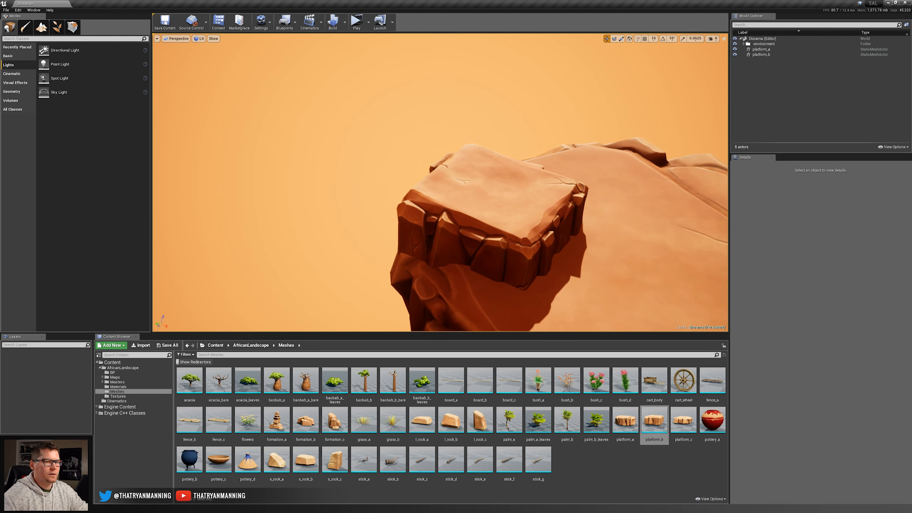
click(490, 251)
key(r)
drag(490, 237, 498, 273)
key(w)
key(Escape)
right_drag(498, 274, 592, 257)
right_drag(503, 298, 411, 315)
Raise the platform_b rock slightly so that more of its sides stand above the main platform.
click(440, 284)
key(w)
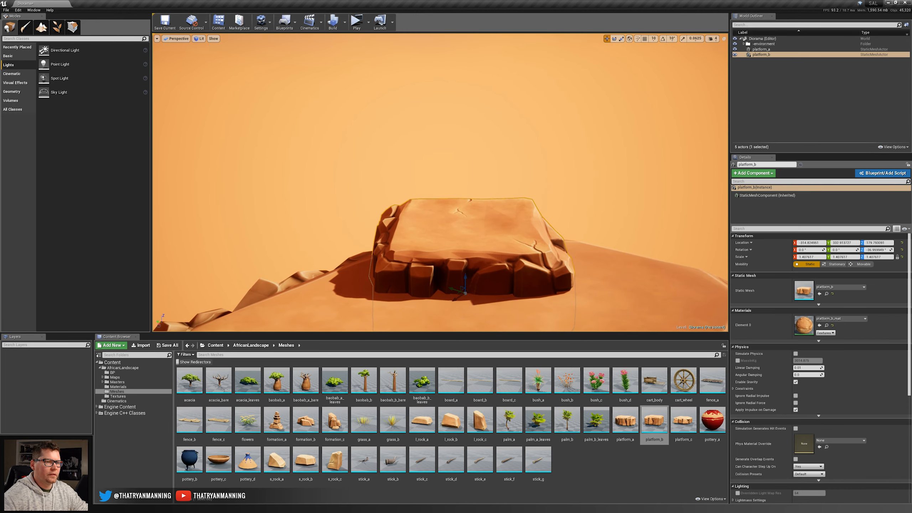
drag(466, 274, 466, 255)
key(Escape)
right_drag(466, 255, 436, 291)
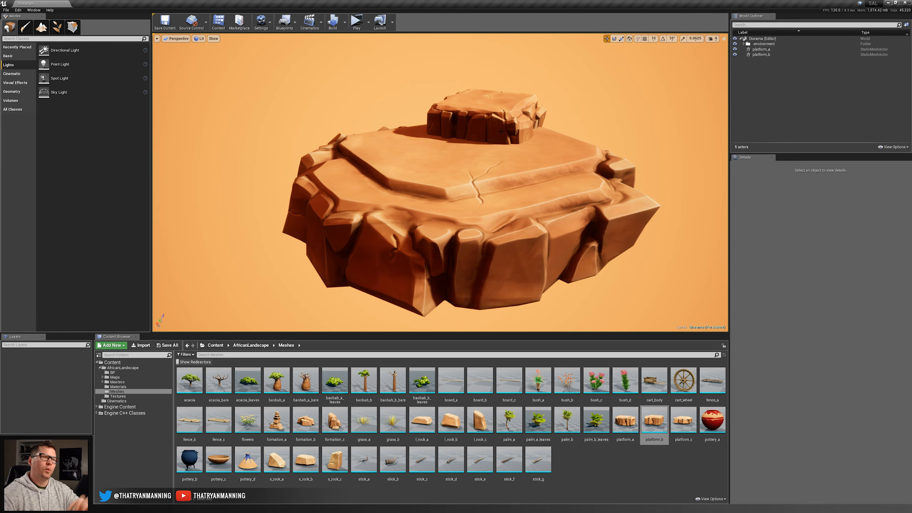
Rotate the platform_b rock around its vertical axis and flatten it into a lower tier on the main platform.
right_drag(441, 151, 466, 171)
click(453, 124)
key(e)
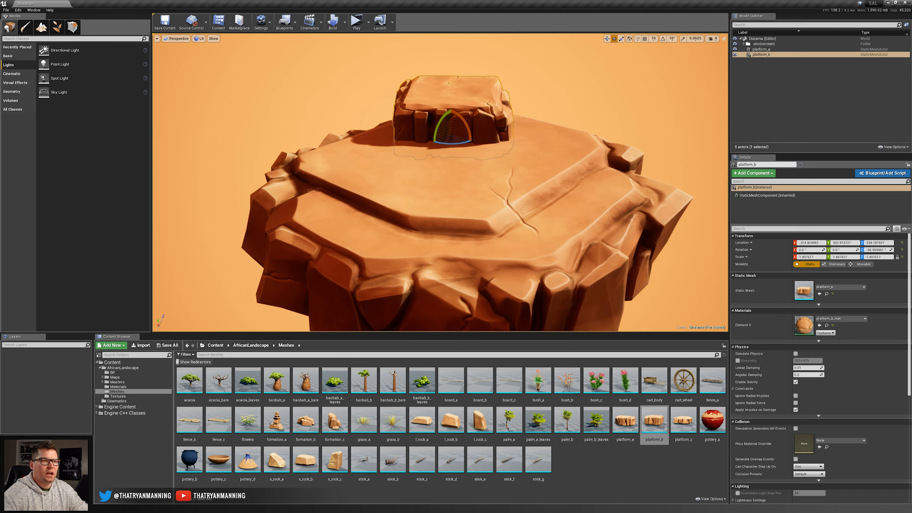
drag(451, 143, 449, 105)
key(r)
key(w)
key(Escape)
right_drag(448, 104, 373, 94)
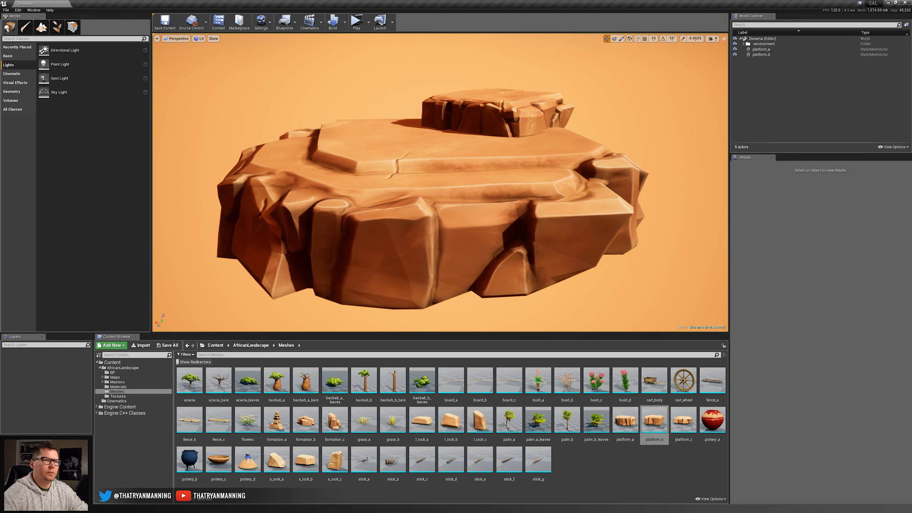
mouse_move(429, 218)
right_down()
mouse_move(412, 214)
mouse_move(419, 210)
right_up()
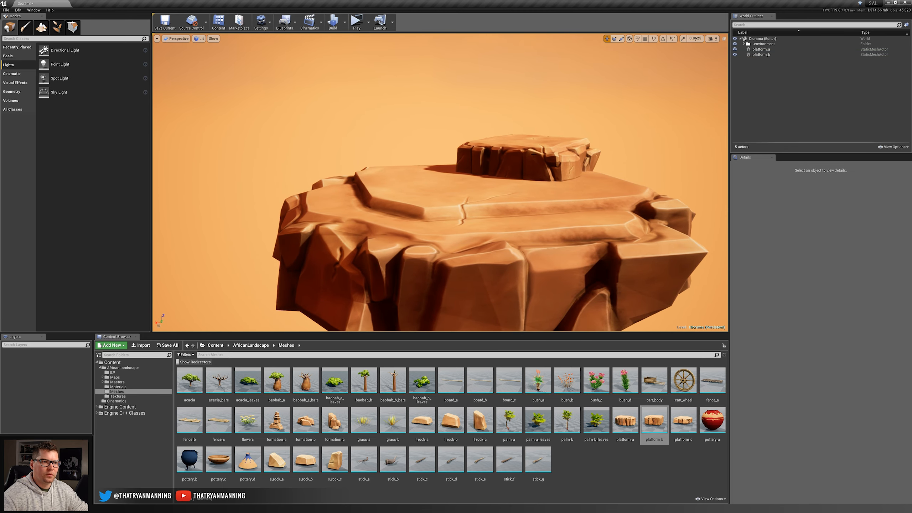
Place the baobab_a tree on top of the platform_b rock, rotate it and scale it to about 1.38.
drag(276, 380, 531, 142)
right_drag(531, 141, 621, 164)
key(r)
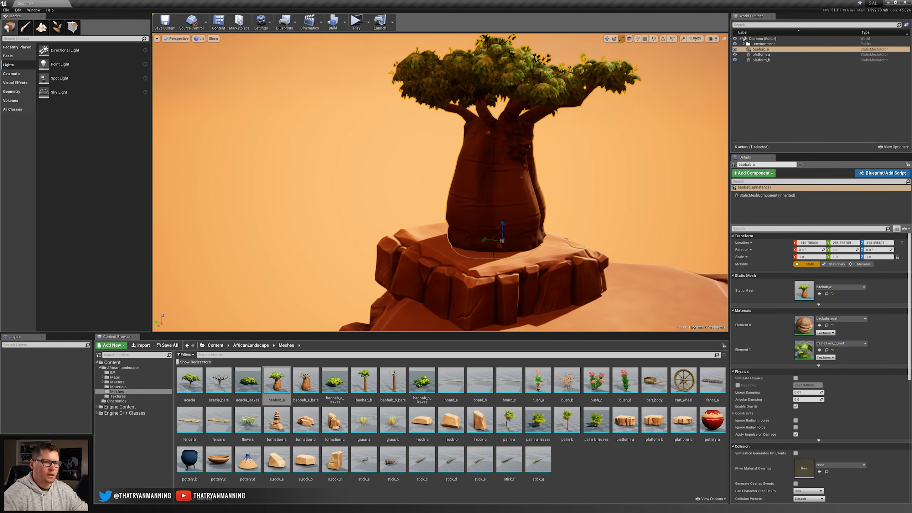
drag(499, 243, 872, 250)
key(w)
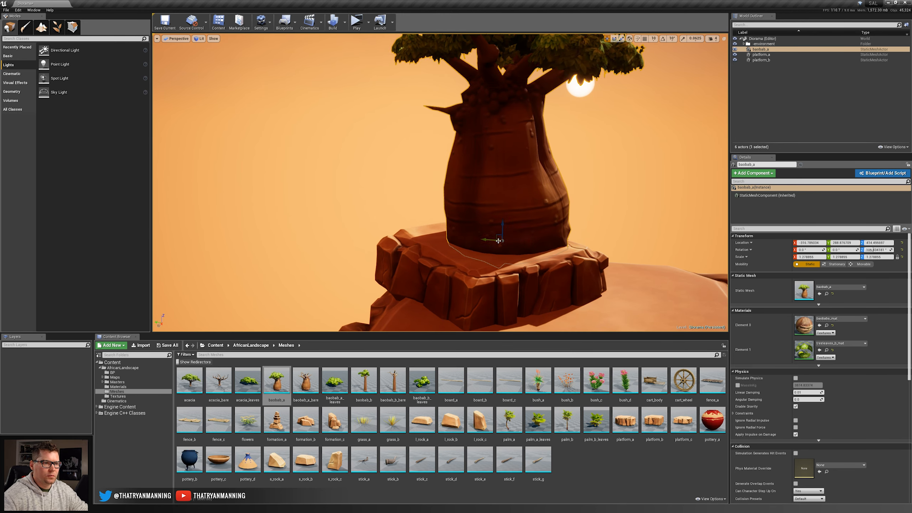
drag(498, 241, 391, 269)
key(Escape)
key(s)
right_drag(430, 215, 395, 226)
right_drag(537, 222, 537, 220)
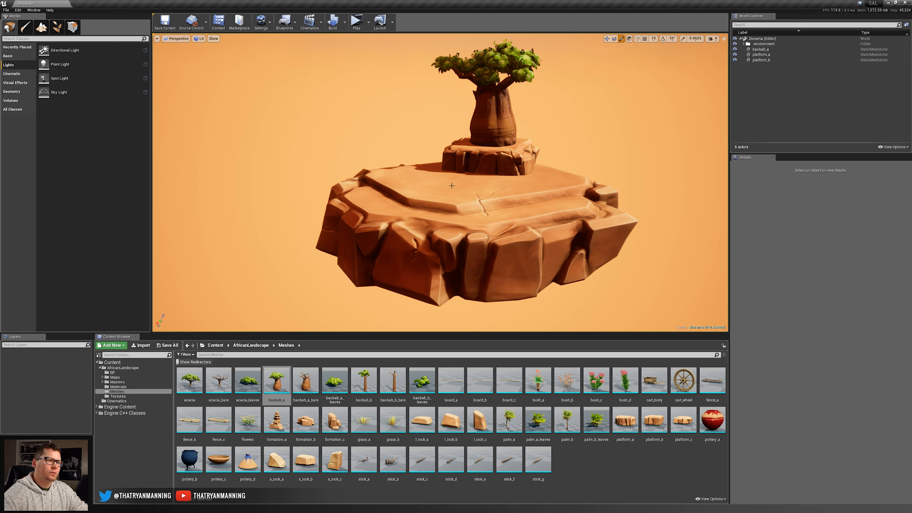
Place the cart_body mesh near the main platform's left rear edge, turn it about -36° and tilt it forward onto its shafts.
right_drag(451, 185, 456, 184)
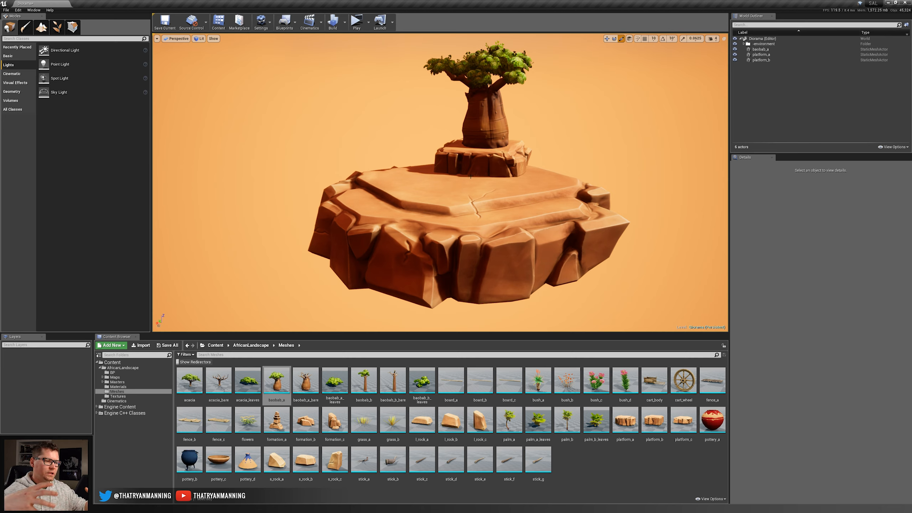
right_drag(447, 188, 457, 169)
key(w)
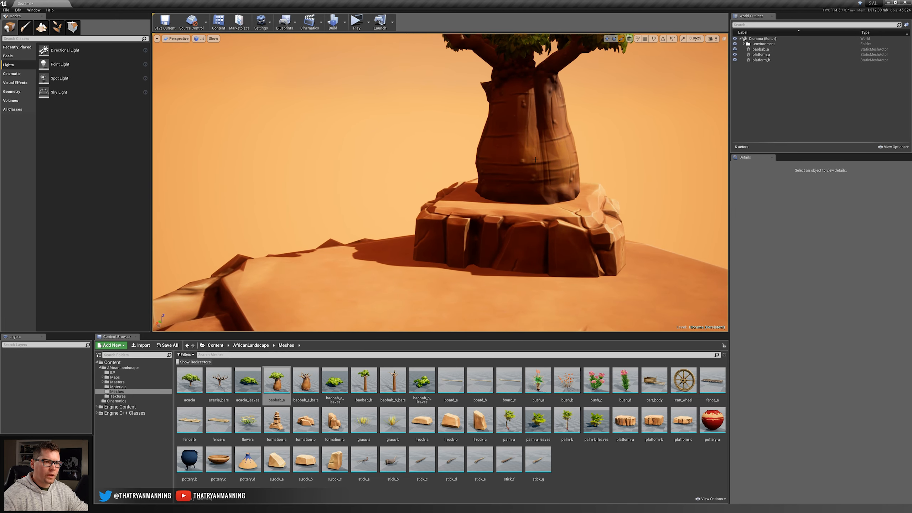
right_drag(536, 159, 540, 187)
key(s)
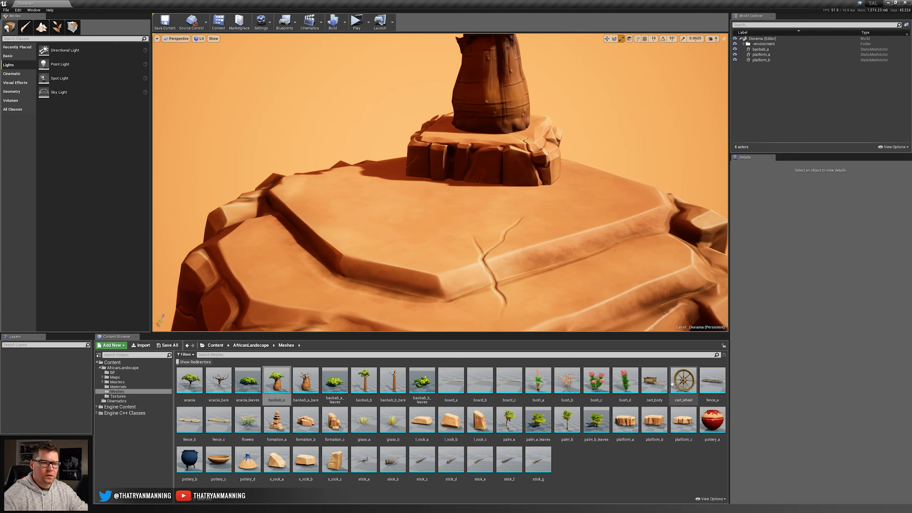
drag(654, 381, 307, 192)
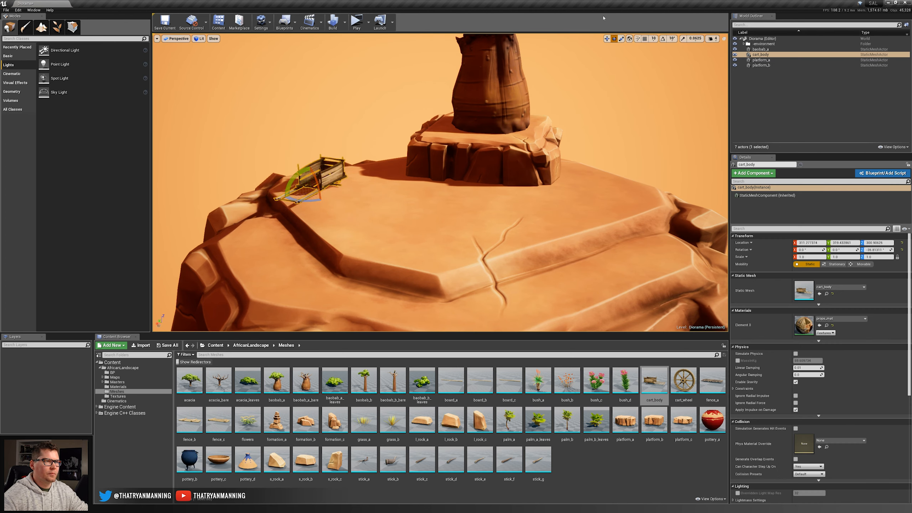
key(f)
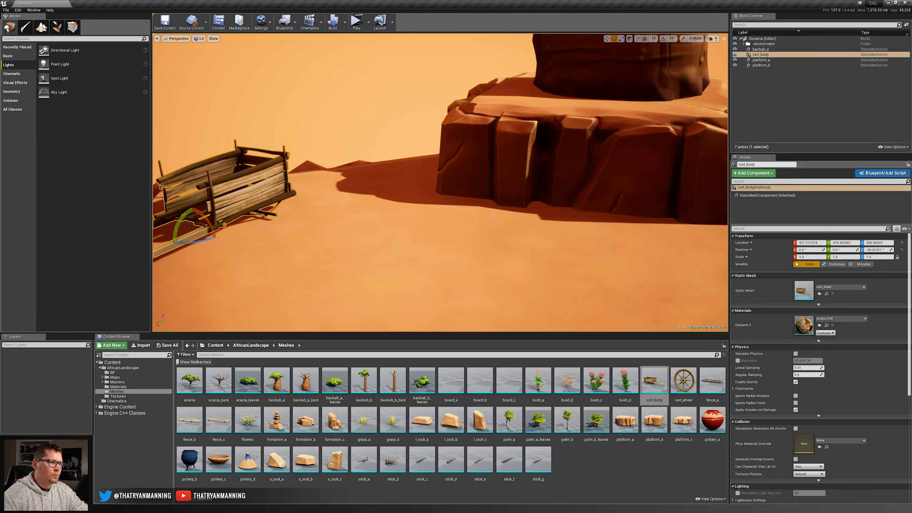
drag(412, 179, 405, 182)
key(w)
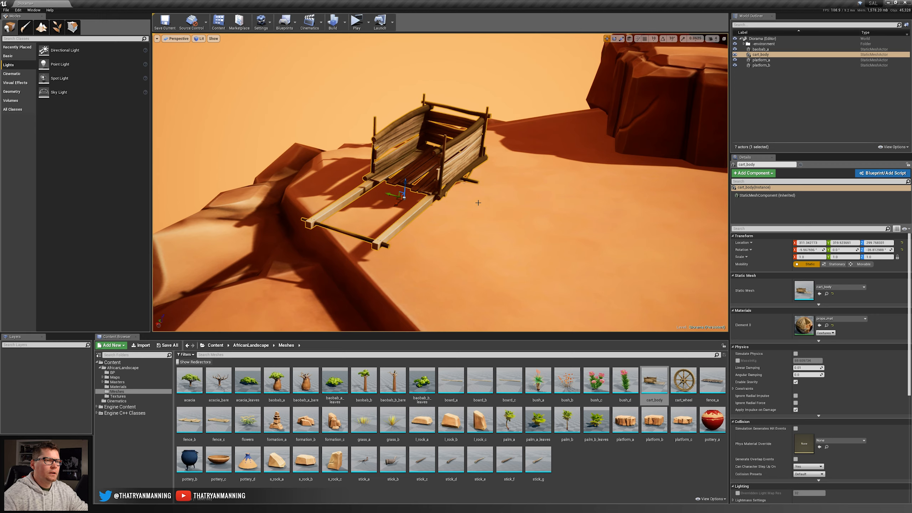
Duplicate the cart body and place the copy on the open ground in front of the upper rock tier.
click(629, 38)
key(s)
mouse_move(517, 167)
right_down()
mouse_move(516, 186)
mouse_move(512, 164)
right_up()
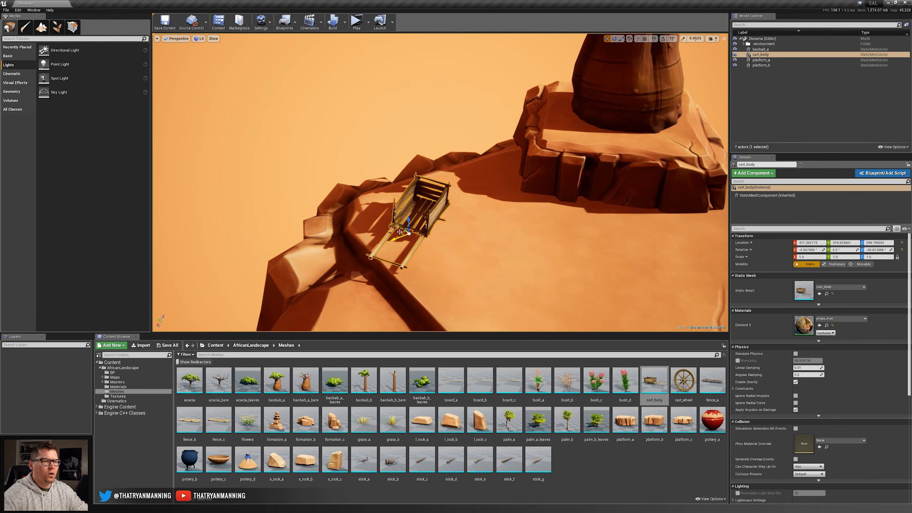
alt+drag(400, 232, 566, 225)
right_drag(566, 225, 574, 228)
key(d)
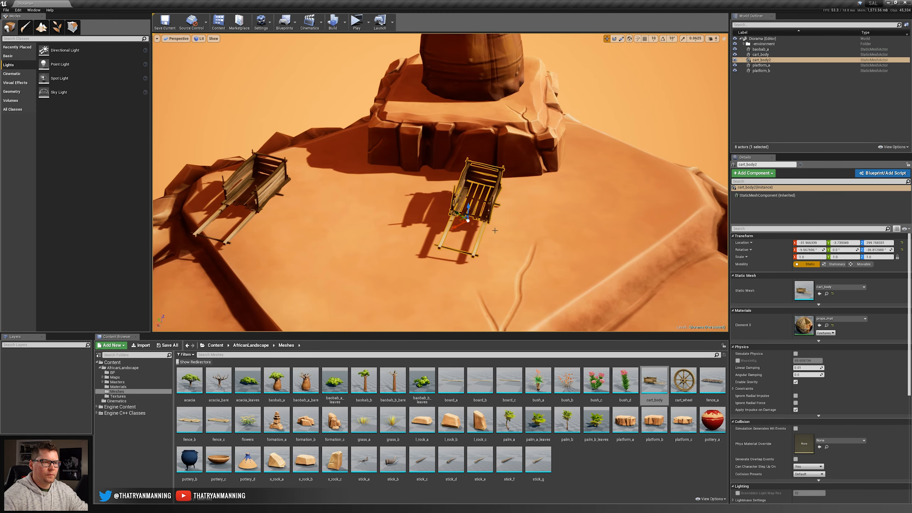
Move the copied cart to the right of the upper rock tier and rotate it so it leans into the ground.
drag(454, 224, 599, 186)
key(e)
key(w)
key(Escape)
click(595, 188)
key(Escape)
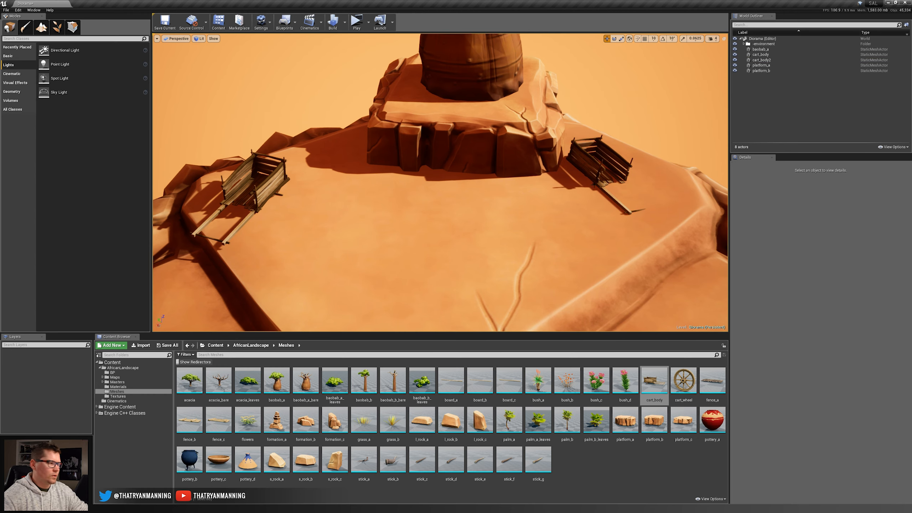
key(s)
mouse_move(584, 187)
right_down()
mouse_move(588, 199)
mouse_move(578, 189)
right_up()
Place a cart_wheel mesh beside the first cart and rotate it parallel to the cart's side.
drag(683, 381, 382, 194)
key(e)
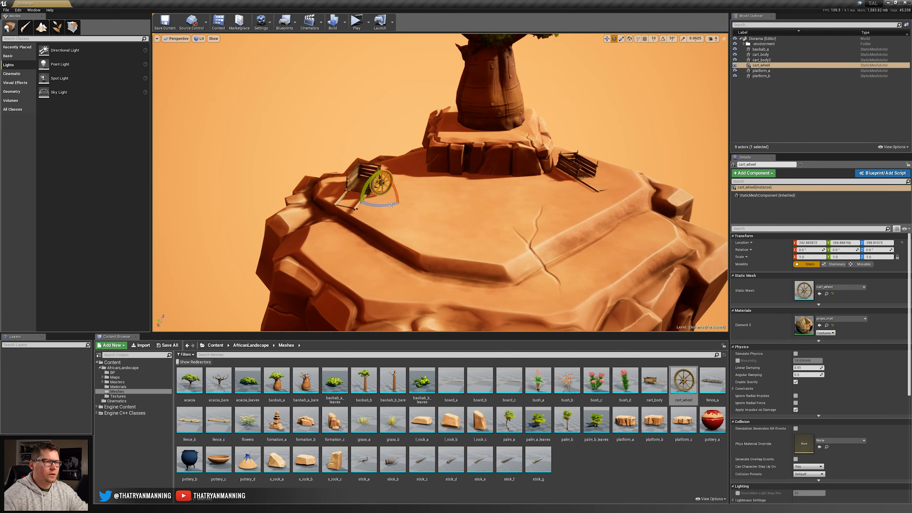
key(f)
scroll(382, 194, down, 4)
right_drag(382, 194, 407, 195)
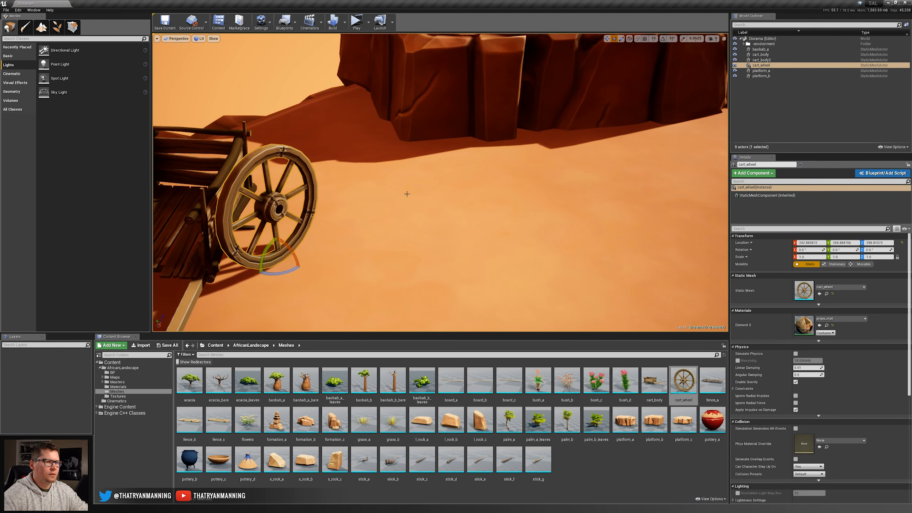
drag(276, 274, 301, 272)
Move the cart wheel against the side of the first cart so it sits on the axle.
click(626, 45)
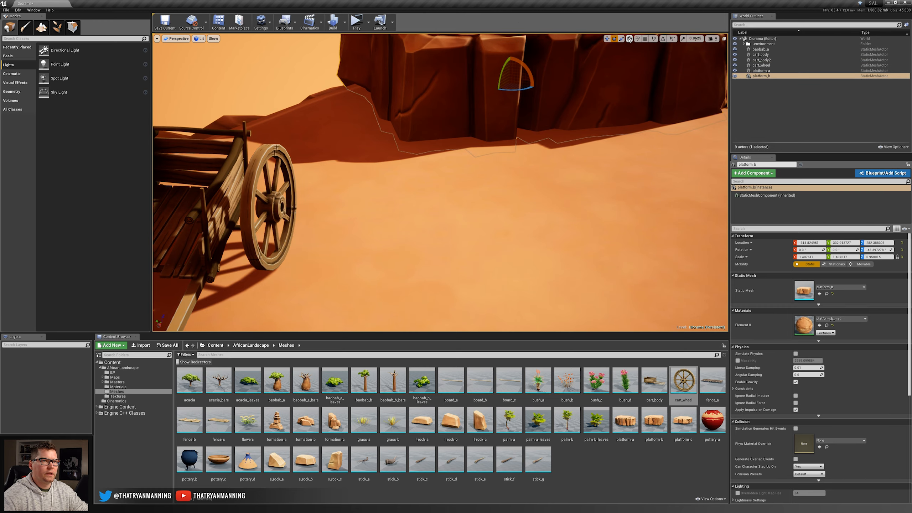
click(628, 39)
right_drag(532, 126, 452, 142)
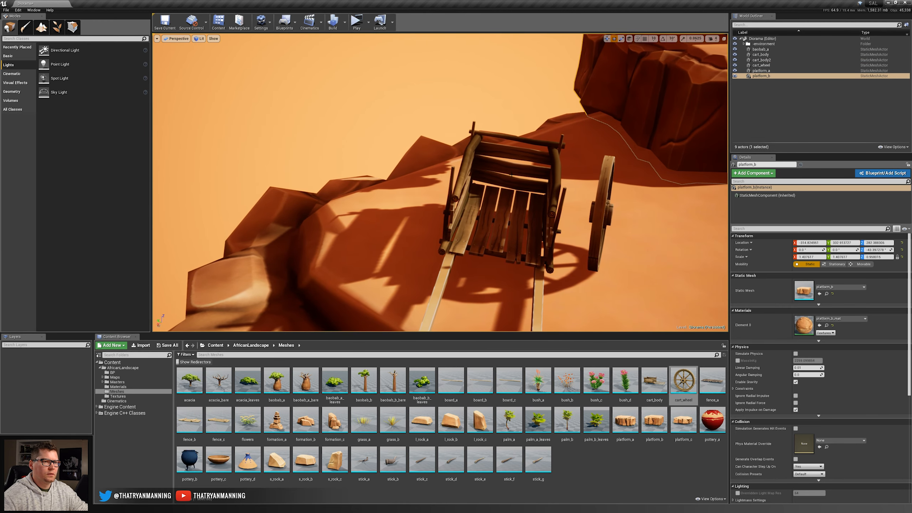
click(602, 230)
drag(616, 248, 637, 271)
key(Escape)
mouse_move(636, 271)
right_down()
mouse_move(560, 248)
mouse_move(603, 245)
mouse_move(664, 276)
mouse_move(644, 281)
right_up()
Place a second cart_wheel mesh beside the leaning cart and lay it flat on the ground.
drag(684, 381, 498, 206)
right_drag(499, 206, 531, 235)
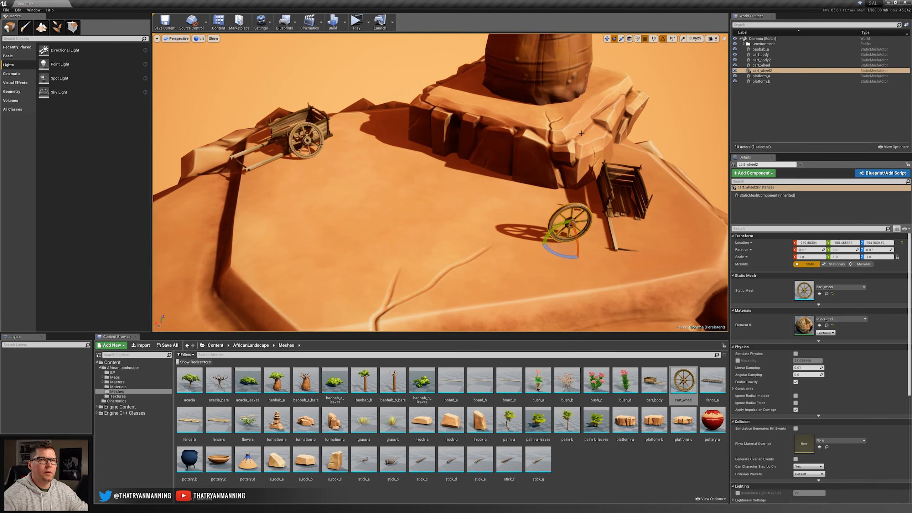
key(f)
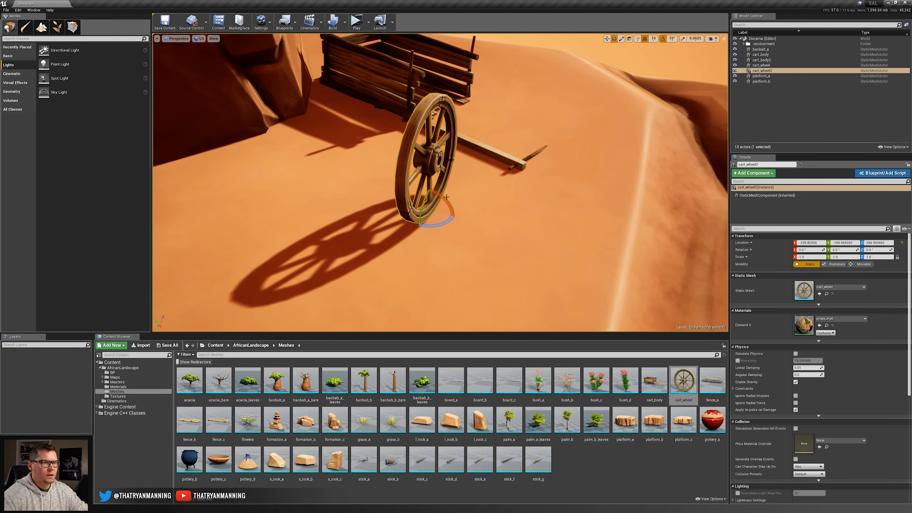
drag(450, 211, 460, 244)
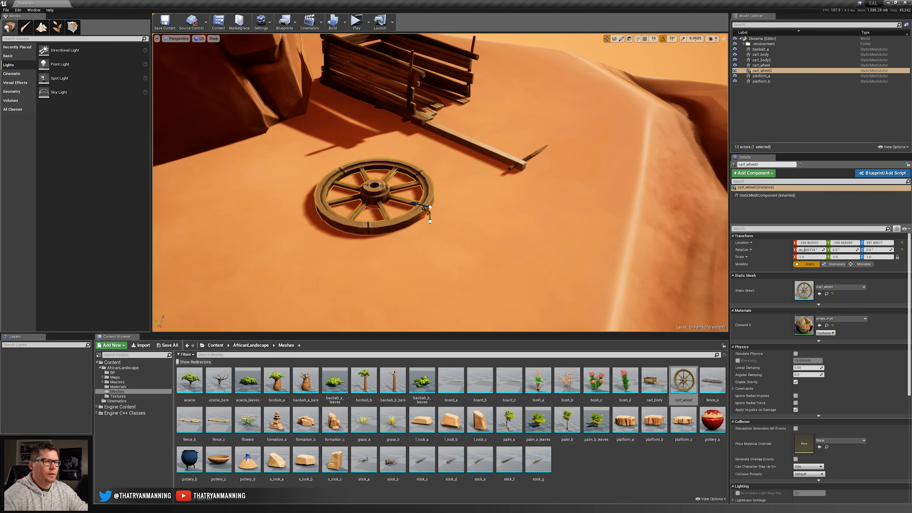
drag(424, 210, 421, 167)
key(Escape)
mouse_move(421, 168)
right_down()
mouse_move(392, 180)
mouse_move(423, 176)
mouse_move(416, 156)
mouse_move(411, 179)
mouse_move(427, 175)
right_up()
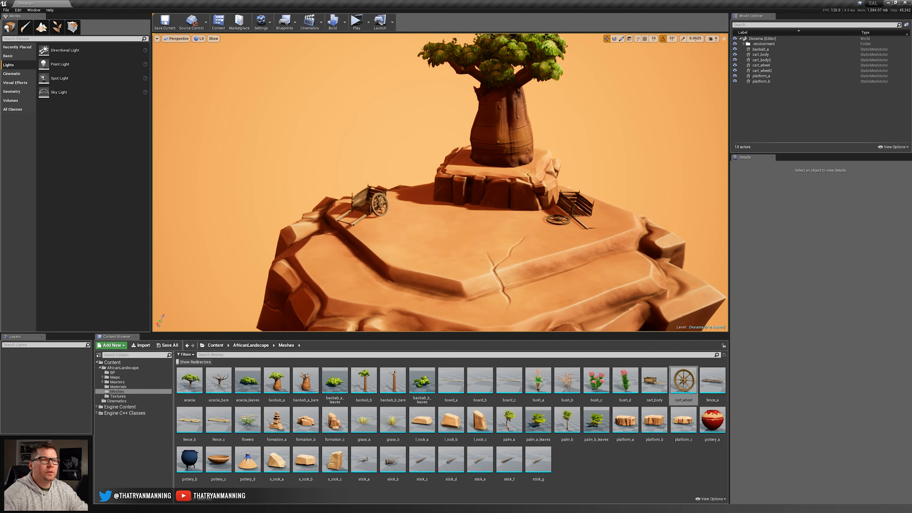
Place pottery_a pots on the ground in front of the upper rock tier and on the tier beside the baobab.
right_drag(438, 180, 456, 228)
drag(712, 420, 477, 194)
right_drag(477, 194, 485, 214)
drag(713, 422, 526, 223)
key(e)
key(w)
key(r)
key(w)
right_drag(491, 234, 497, 218)
Duplicate the pottery_a pot to form a small group at the right side of the baobab's base.
alt+drag(533, 218, 606, 188)
key(e)
right_drag(593, 188, 510, 202)
key(d)
Tip the smallest pot copy onto its side, turn its opening outward and move it close to the baobab's trunk.
drag(487, 202, 498, 227)
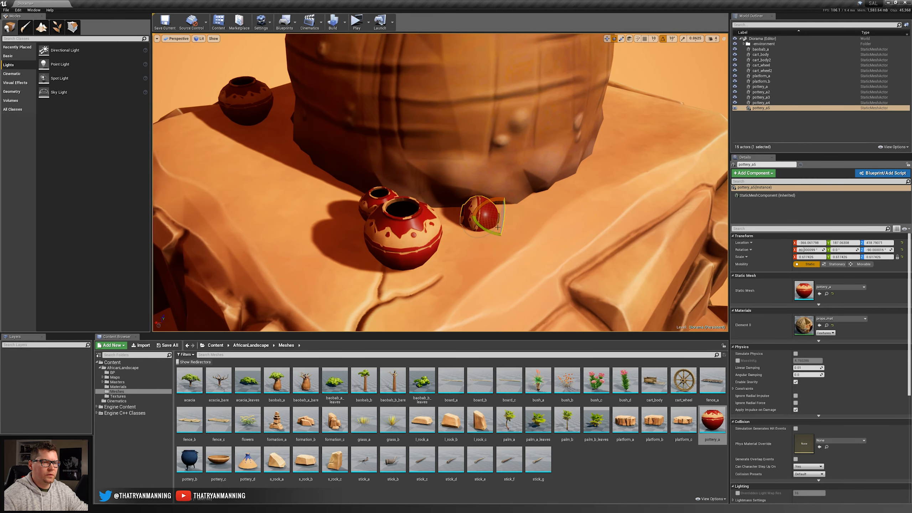
click(629, 38)
drag(480, 230, 558, 251)
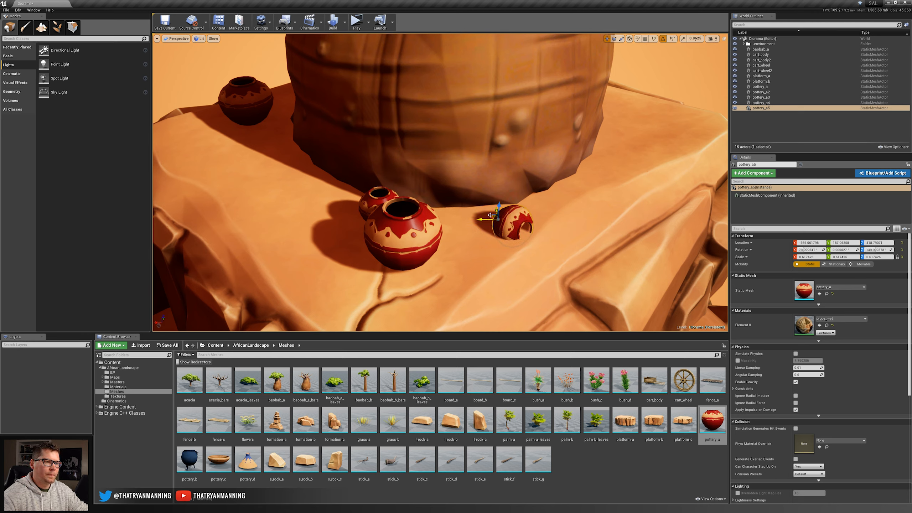
drag(490, 215, 449, 200)
key(f)
right_drag(449, 200, 563, 184)
key(s)
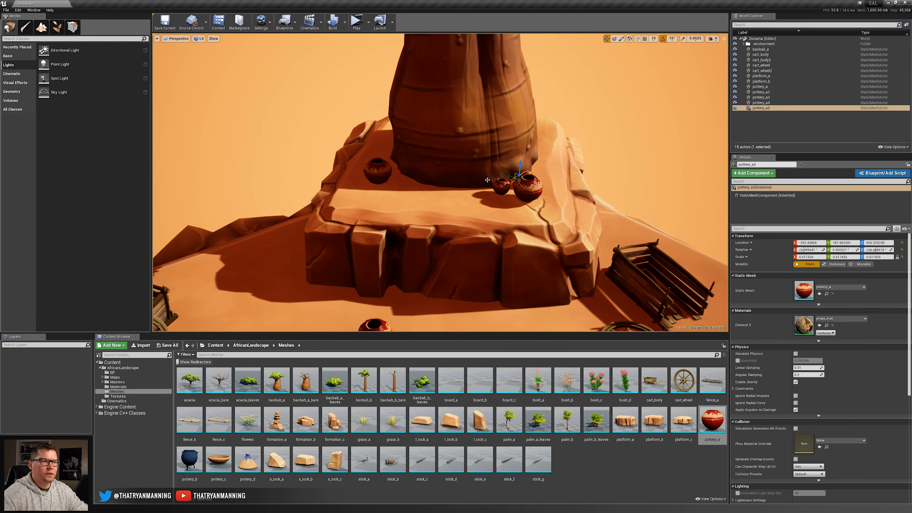
Duplicate a small pot and place the copy beside the large pot at the left of the baobab's base.
right_drag(487, 179, 517, 193)
key(w)
click(457, 164)
alt+drag(450, 173, 331, 164)
right_drag(337, 172, 339, 152)
key(w)
Place pottery_c bowls around the pots at the baobab's base, scaling a copy to about 0.72.
drag(218, 461, 322, 239)
key(r)
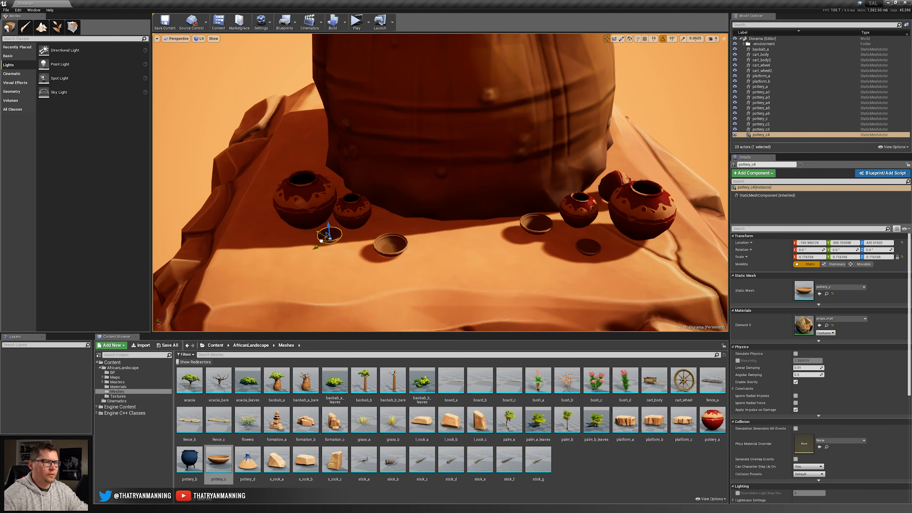
alt+drag(328, 236, 264, 205)
Add another pottery_c bowl near the tipped pot at the baobab's base.
right_drag(440, 242, 413, 247)
click(194, 97)
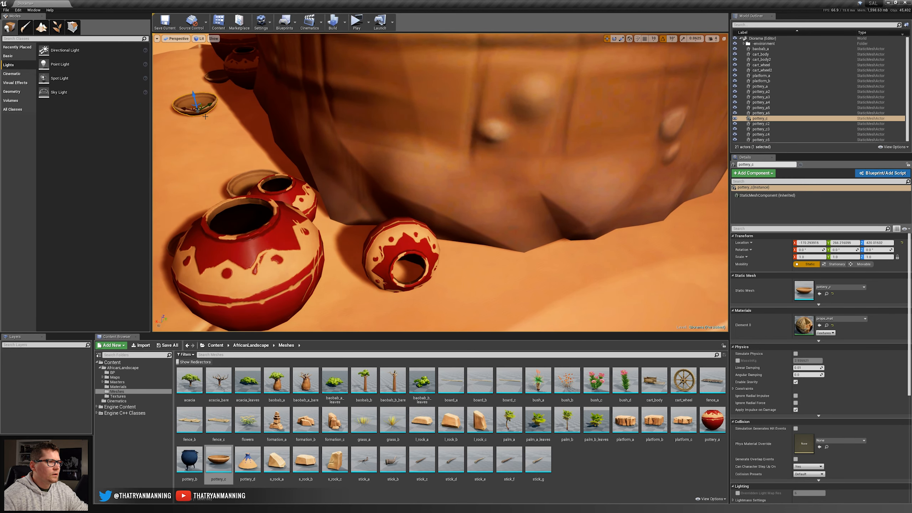
drag(224, 455, 472, 266)
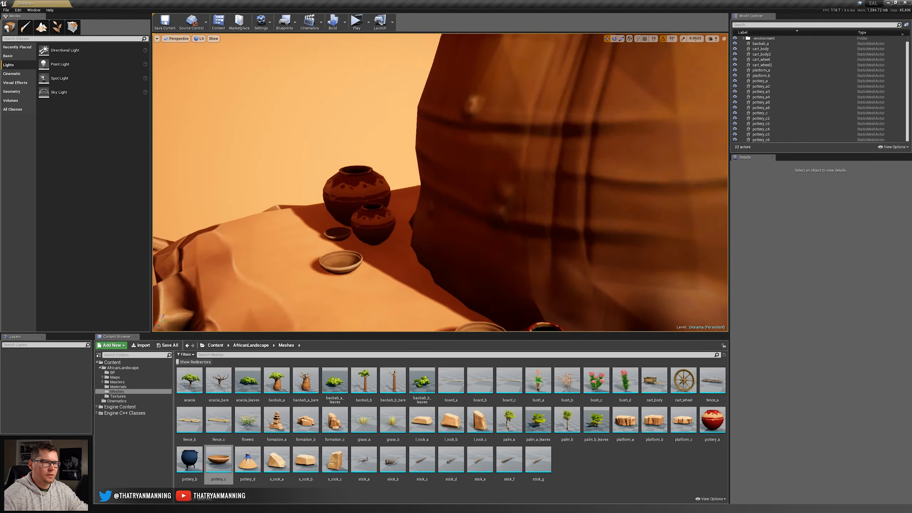
key(s)
right_drag(440, 201, 409, 205)
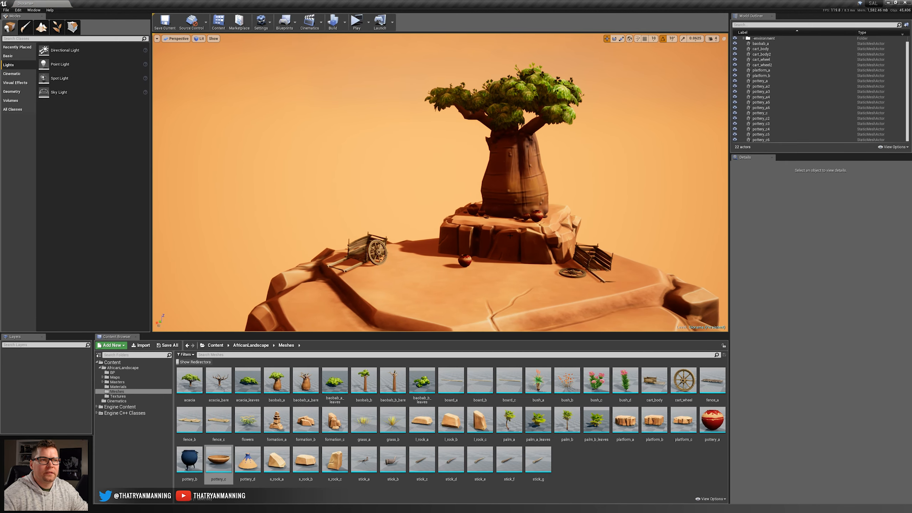
Examine the overall composition of trees, carts and pottery across the diorama from the front.
right_drag(510, 235, 547, 266)
key(s)
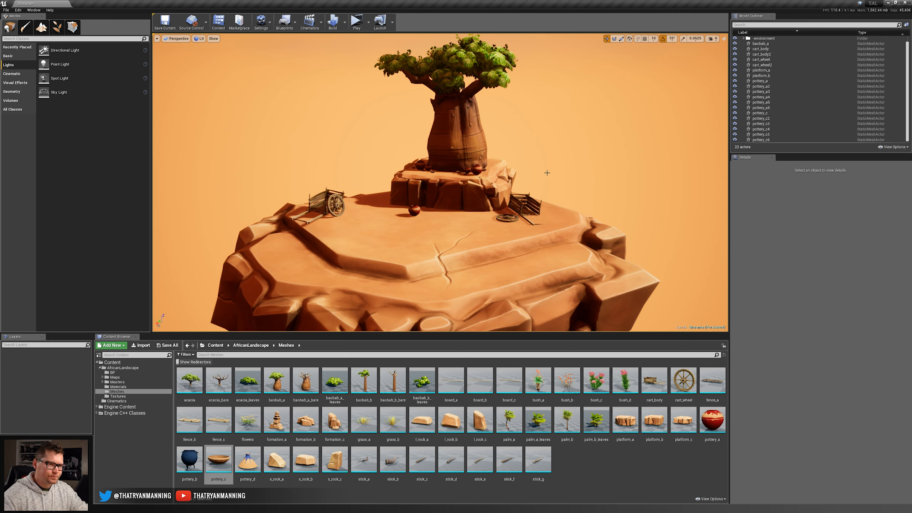
key(s)
right_drag(459, 223, 459, 223)
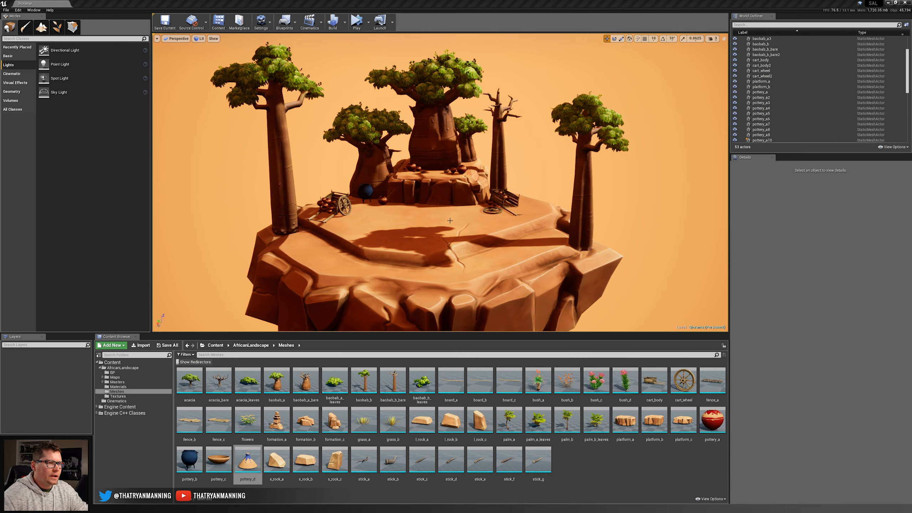
right_drag(455, 173, 453, 158)
key(w)
key(s)
key(s)
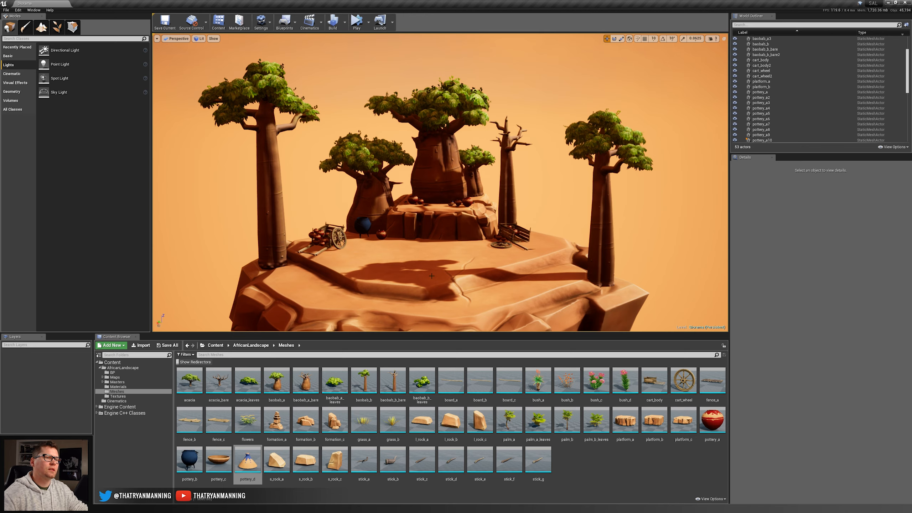
Examine up close the pottery_a pots hovering above the bed of the cart whose wheel lies on the ground.
key(w)
right_drag(436, 248, 556, 283)
key(a)
key(d)
key(w)
key(a)
key(s)
right_drag(551, 198, 605, 197)
key(d)
click(466, 198)
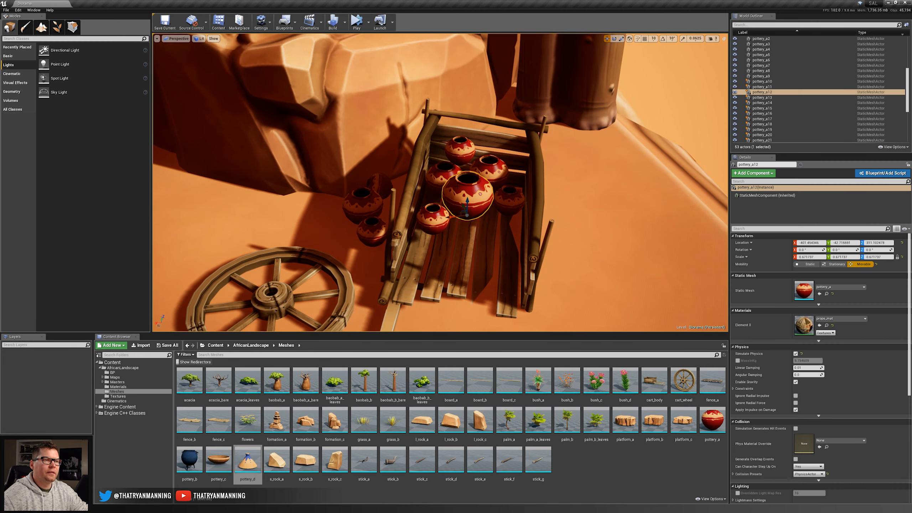
click(467, 152)
scroll(456, 171, up, 3)
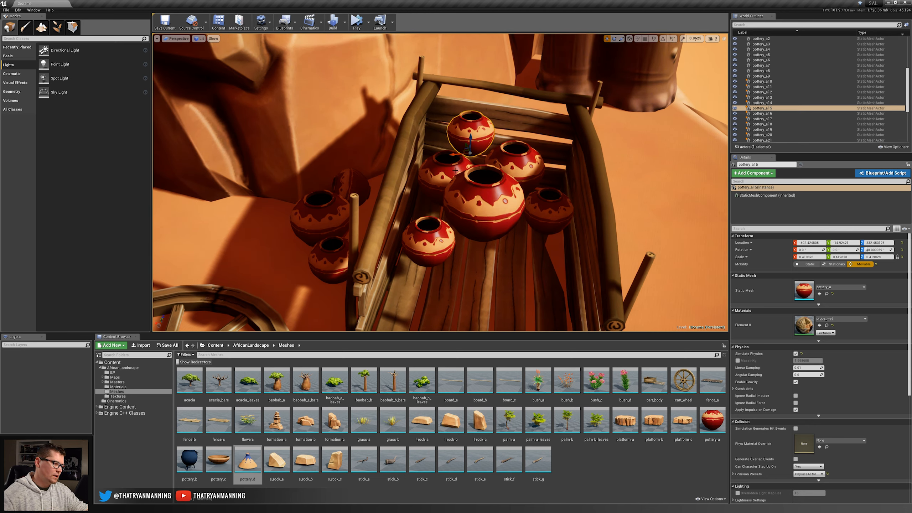
Check the collision shapes of the pots and cart in the Player Collision view and return to the Lit view.
click(199, 39)
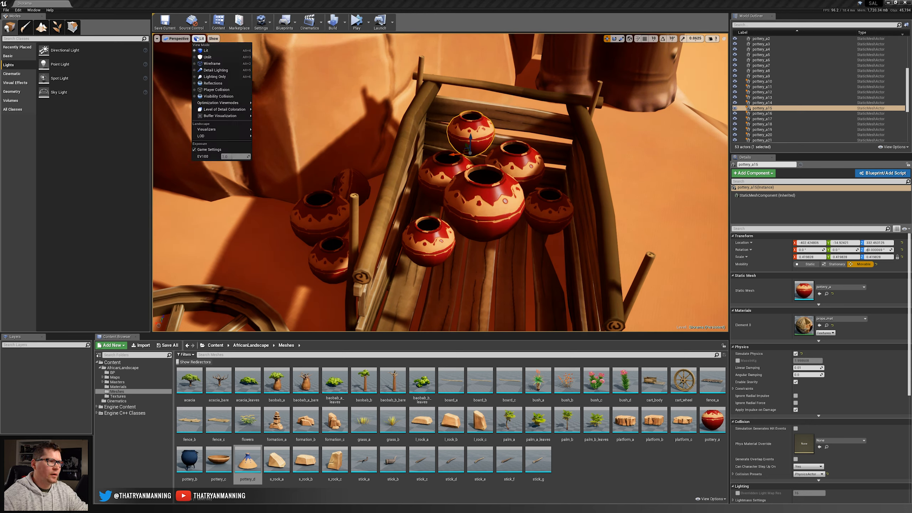
click(216, 90)
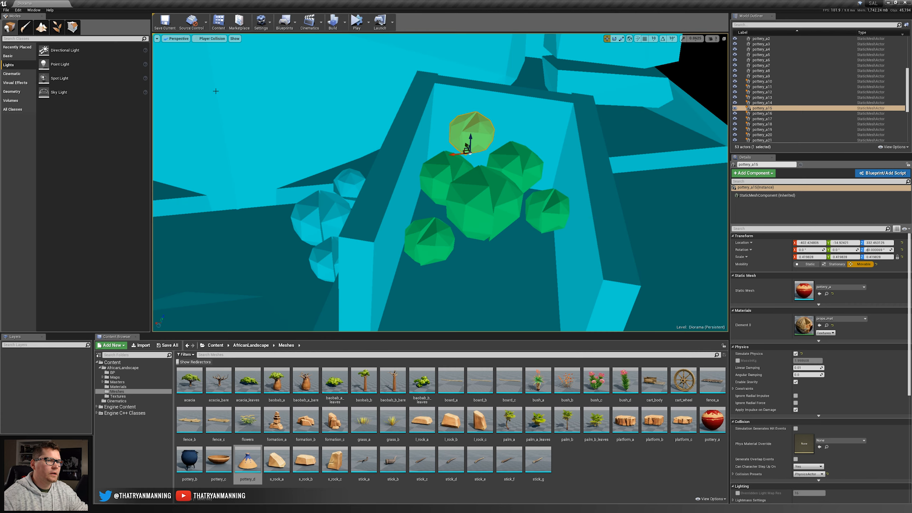
mouse_move(473, 154)
right_down()
mouse_move(502, 158)
mouse_move(482, 168)
mouse_move(492, 155)
mouse_move(477, 151)
right_up()
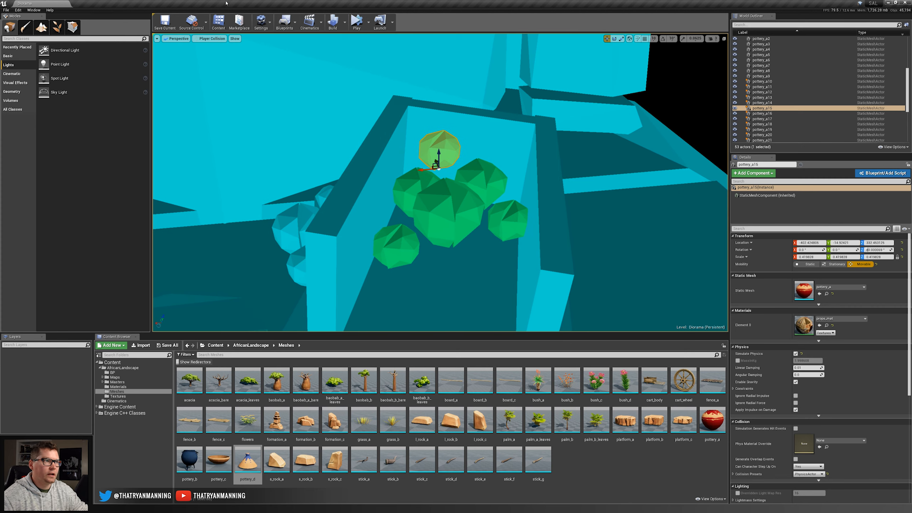
click(212, 39)
click(205, 52)
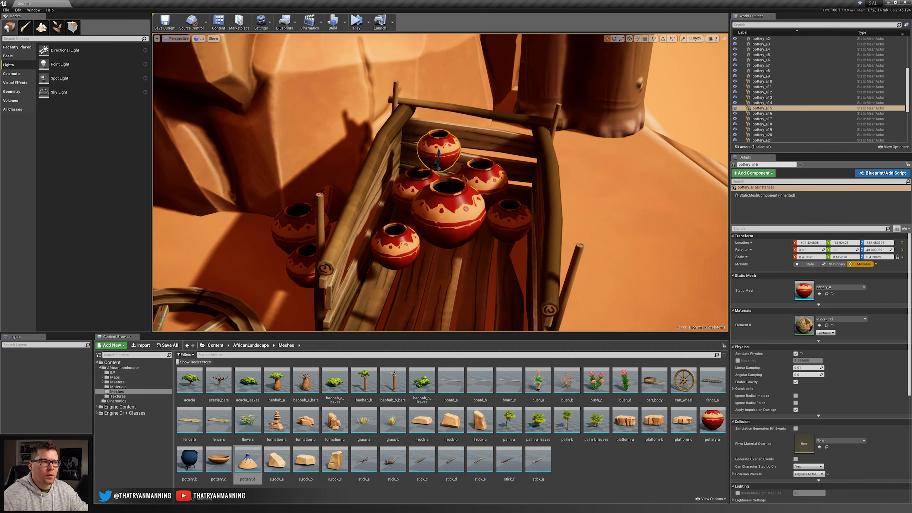
Run the level in Simulate mode to preview the pots settling in the cart and stop the simulation.
ctrl+click(412, 181)
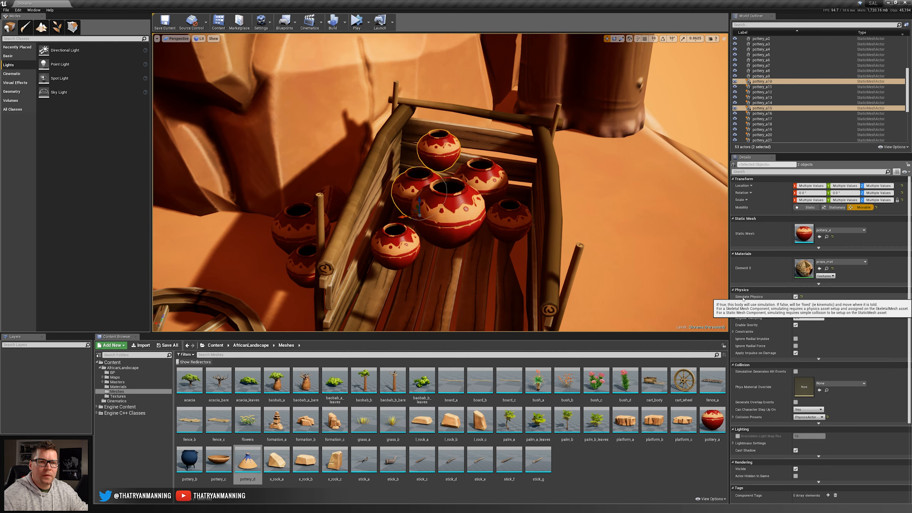
scroll(464, 205, down, 3)
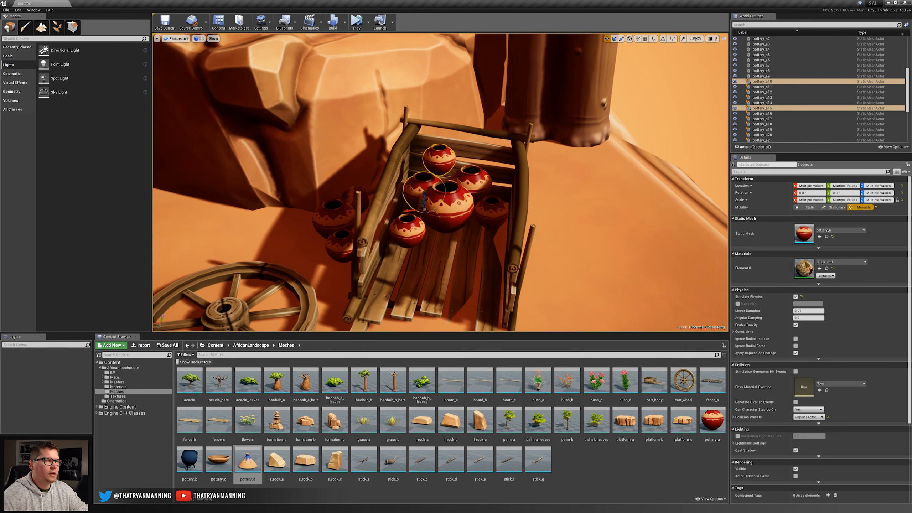
click(368, 23)
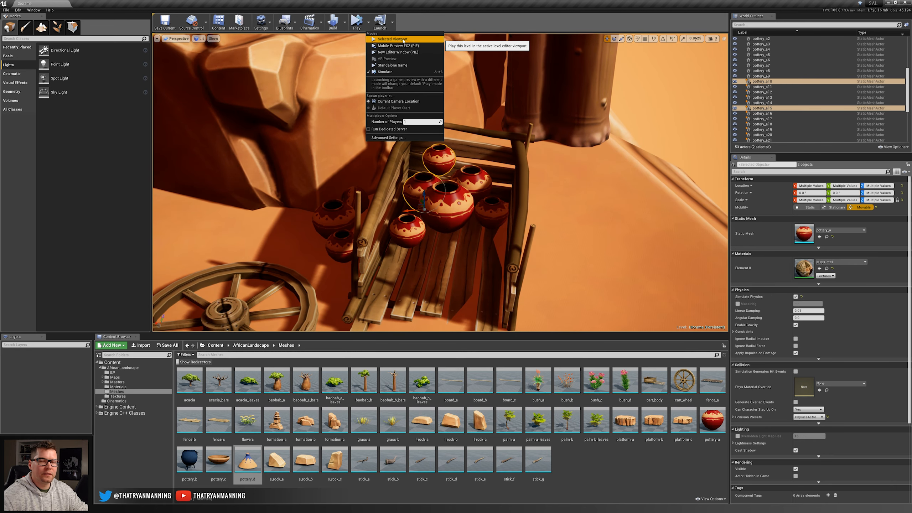
click(357, 21)
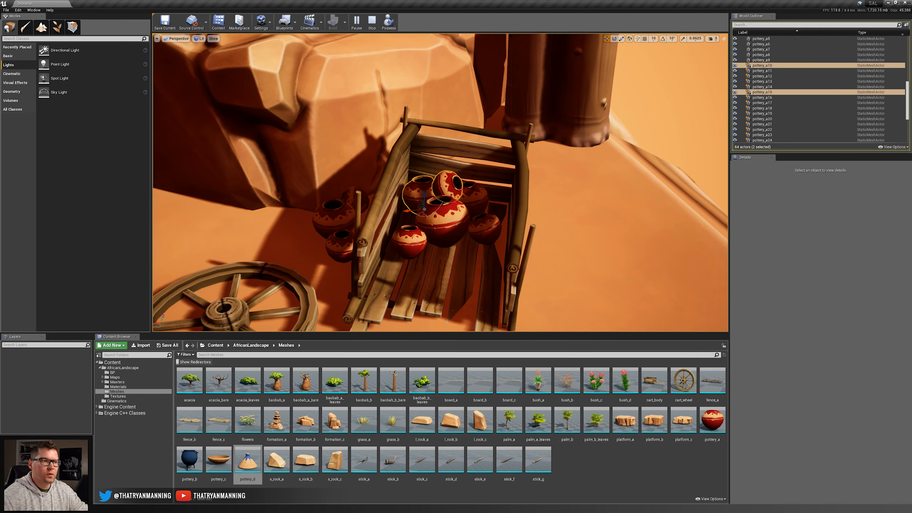
click(372, 23)
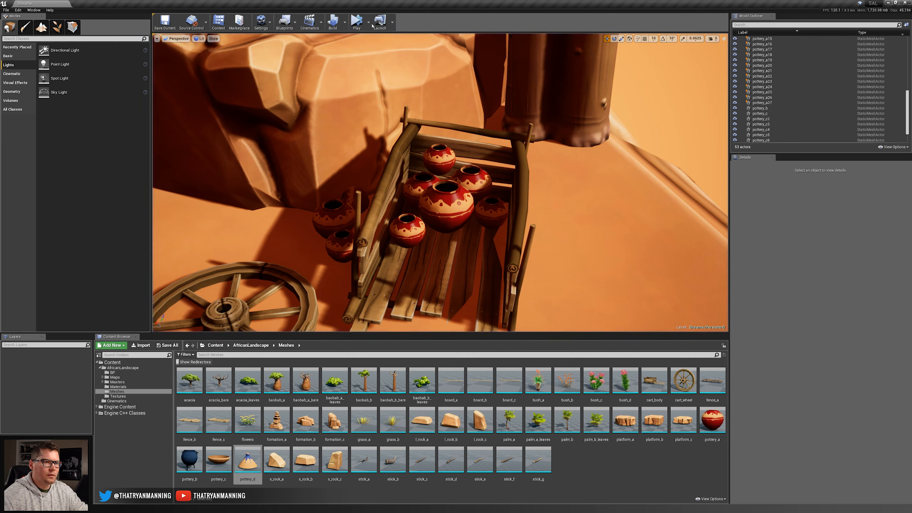
Simulate the falling pots again, keep the simulation changes for pottery_a10 through pottery_a27, and stop the simulation.
click(356, 20)
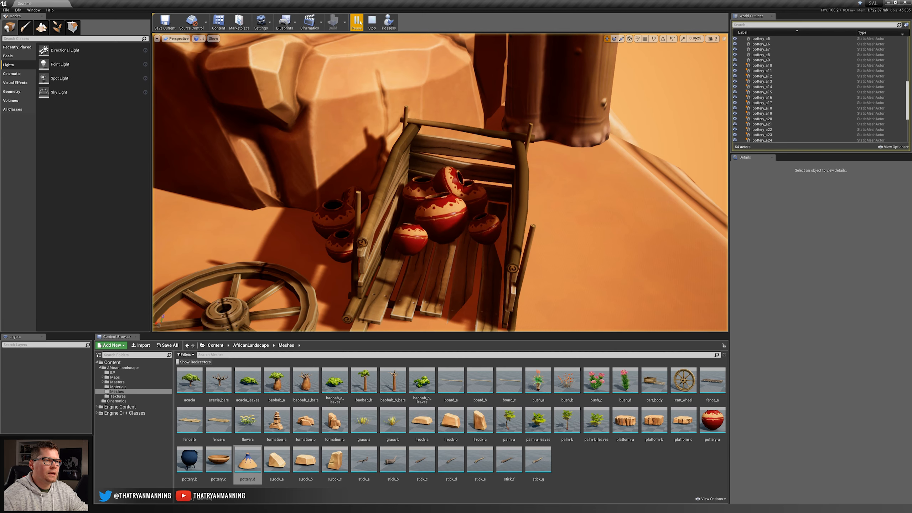
click(447, 185)
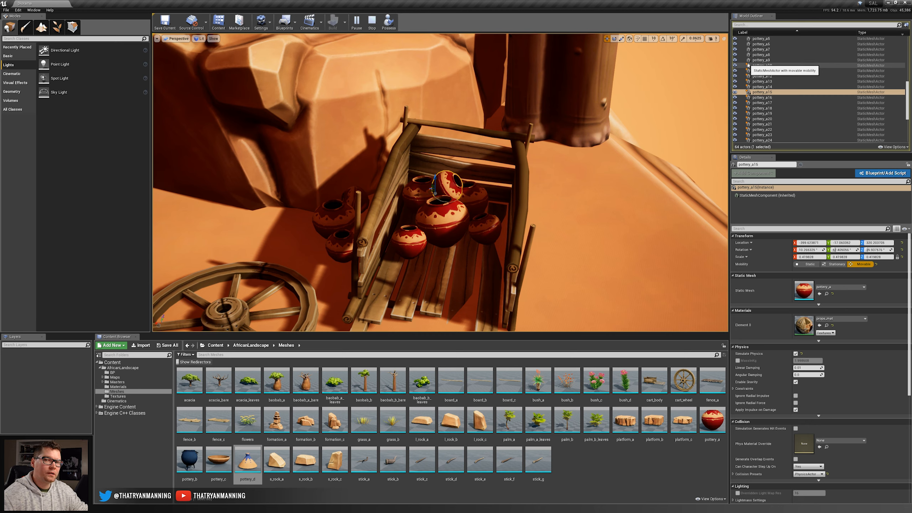
click(767, 66)
scroll(772, 104, down, 3)
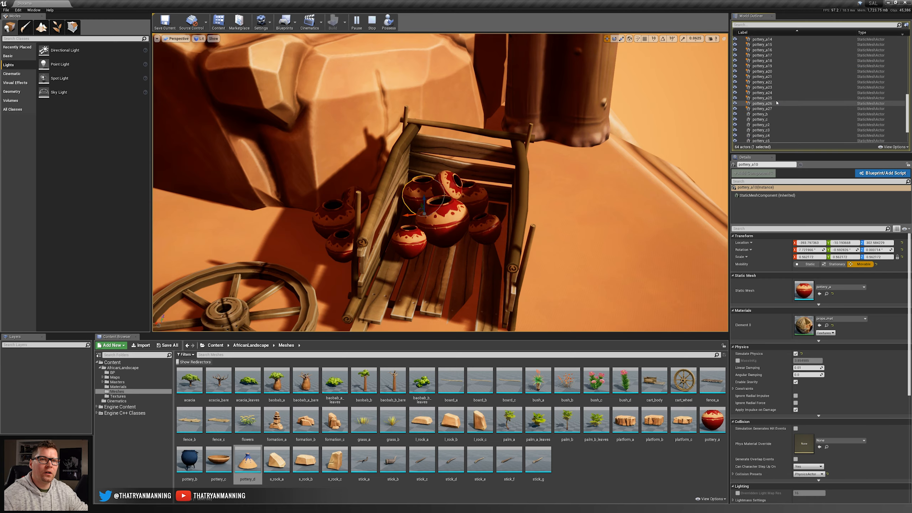
shift+click(772, 109)
right_drag(503, 179, 470, 161)
key(f)
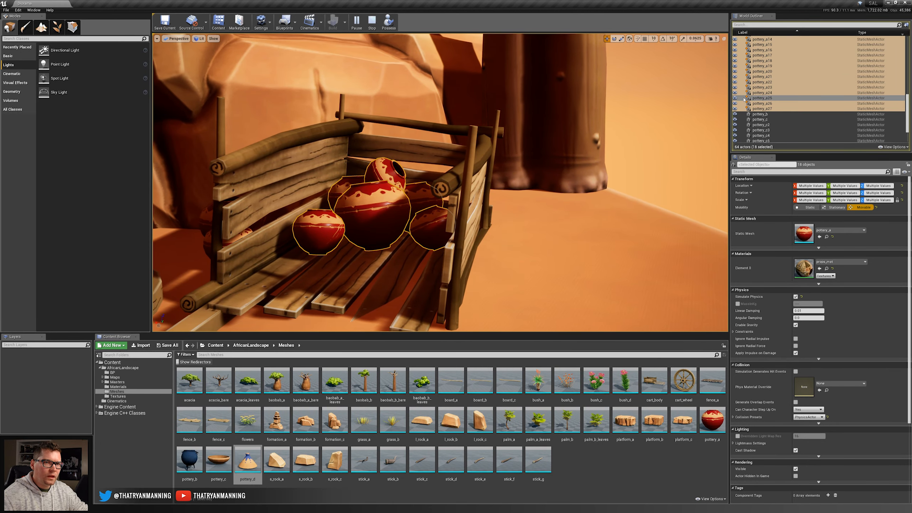
right_click(743, 98)
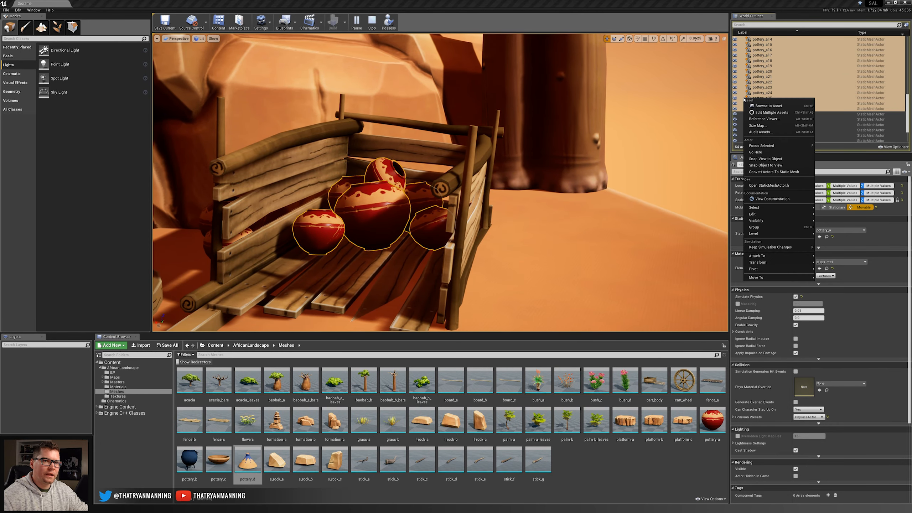
click(776, 248)
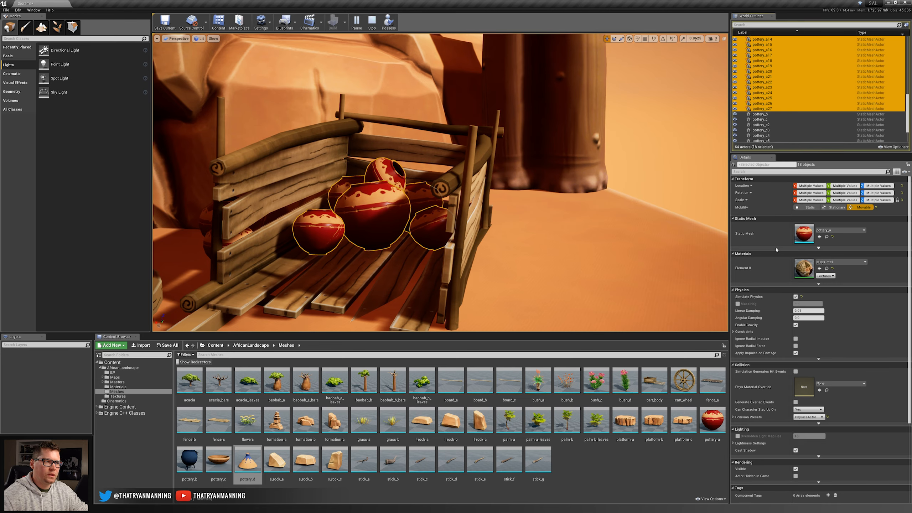
click(374, 23)
Examine the settled pots in the cart and the whole diorama from the front.
right_drag(406, 137, 395, 139)
key(s)
key(w)
right_drag(477, 187, 468, 188)
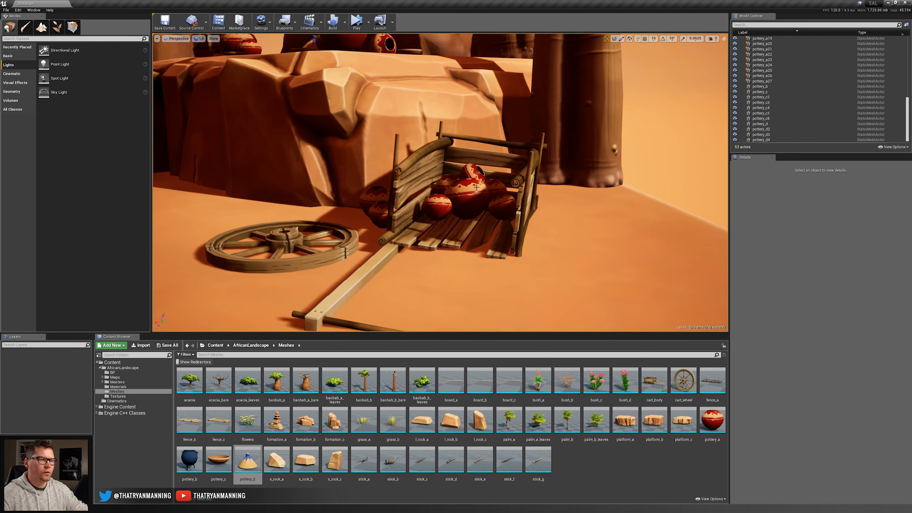
key(w)
right_drag(473, 201, 447, 200)
key(e)
key(s)
key(w)
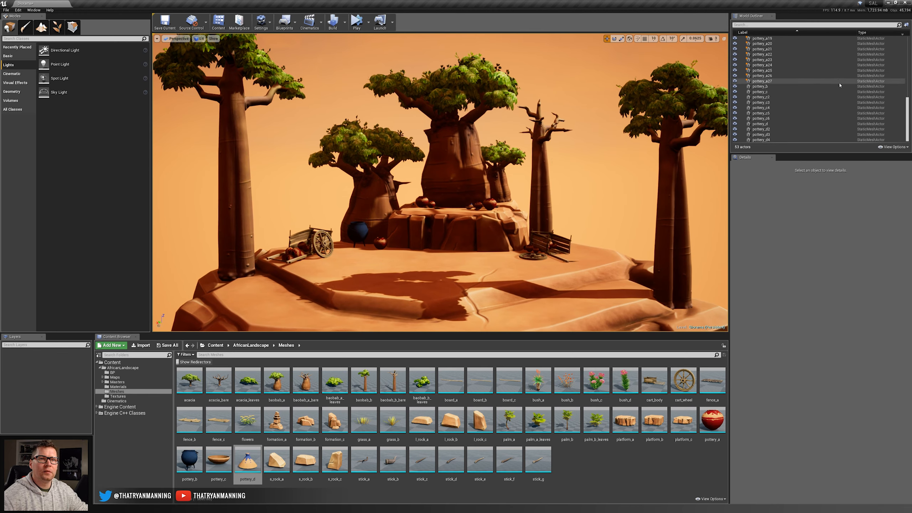
Raise the SkyLight's intensity to brighten the shaded areas and save the level.
drag(909, 106, 908, 50)
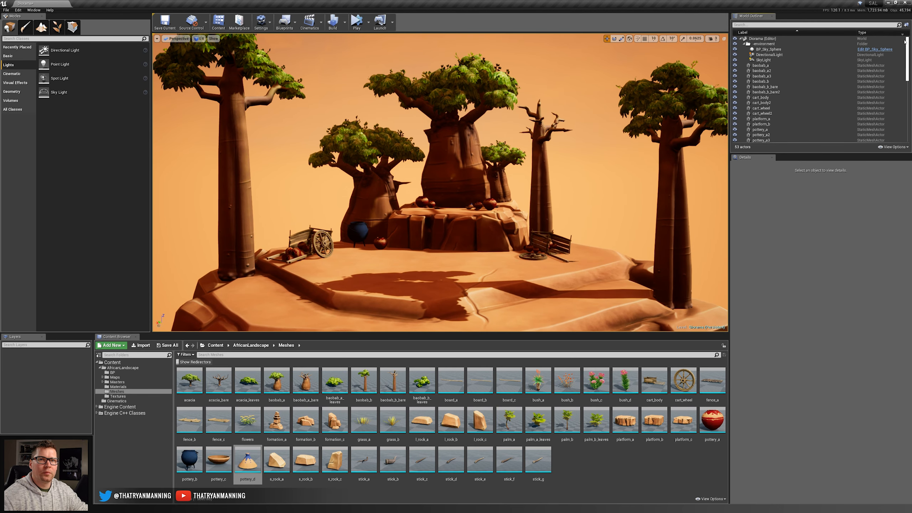
click(763, 60)
drag(792, 335, 811, 334)
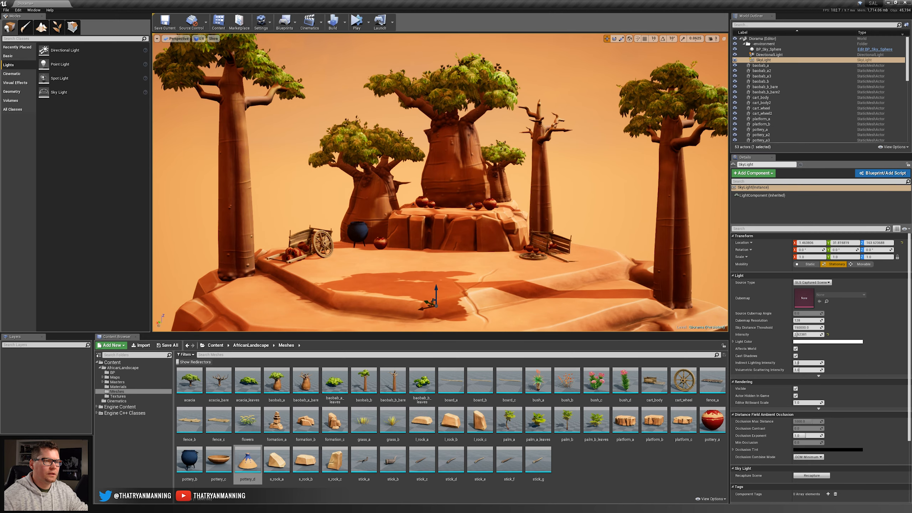
click(574, 280)
key(Escape)
right_drag(574, 280, 574, 295)
key(s)
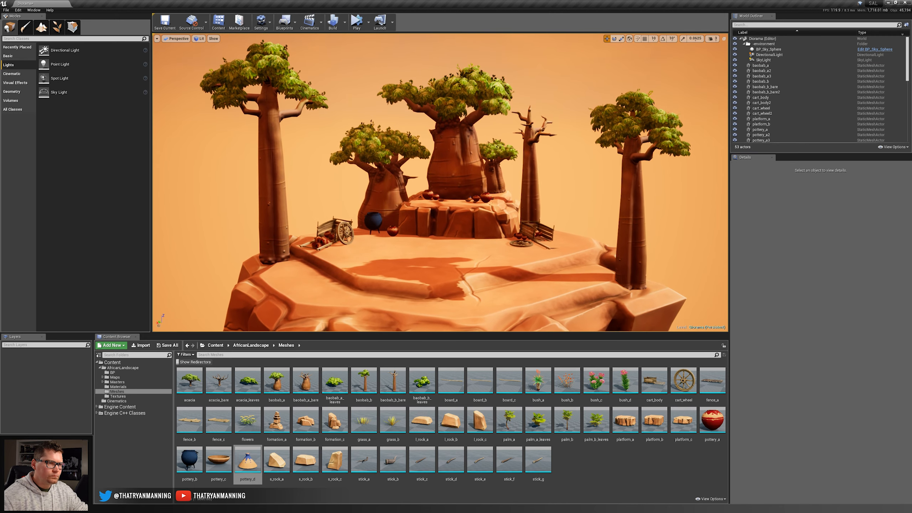
click(165, 22)
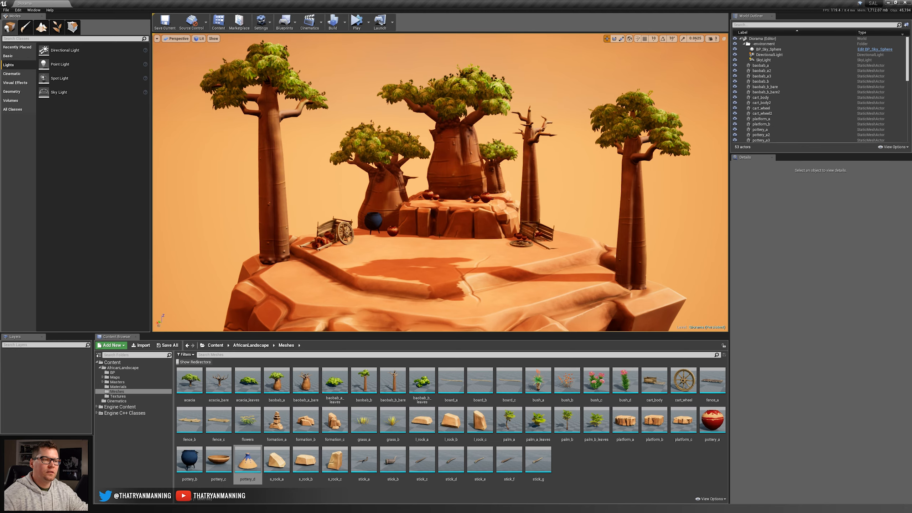
Examine the rock platform below the central baobab up close and the full composition from farther away.
key(w)
right_drag(442, 231, 470, 141)
click(495, 243)
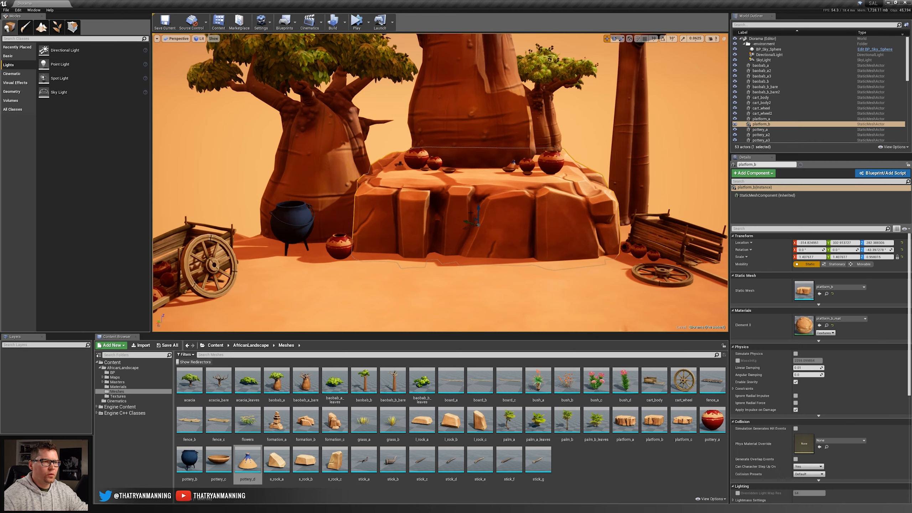
key(Escape)
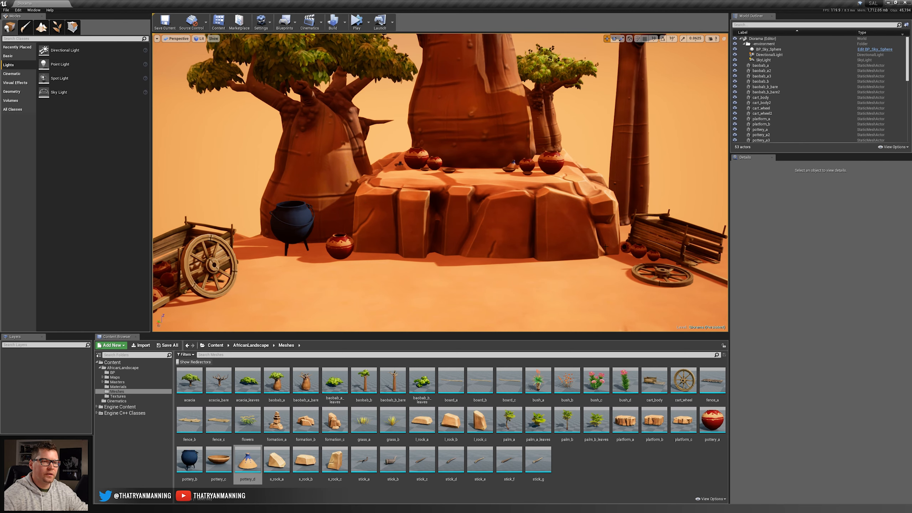
key(s)
right_drag(469, 257, 454, 285)
key(w)
right_drag(462, 213, 442, 219)
key(d)
key(s)
key(s)
key(w)
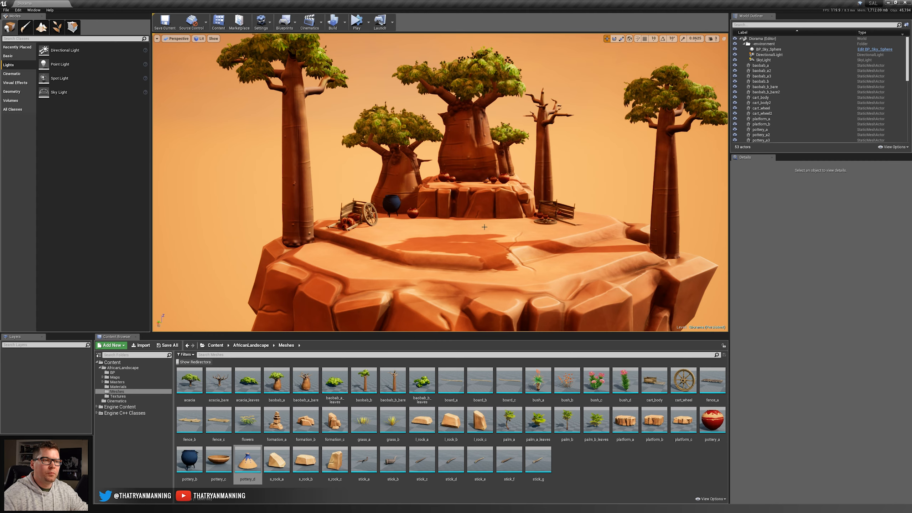
right_drag(479, 228, 480, 220)
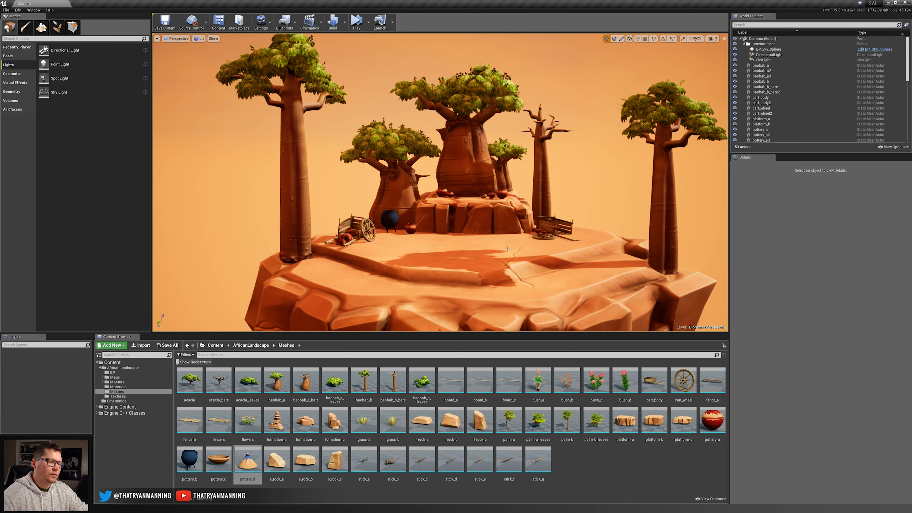
Duplicate the rock platform under the central baobab and place the copy in front as a lower step, scaled to about 1.12 in width and depth.
key(w)
mouse_move(473, 259)
right_down()
mouse_move(503, 276)
mouse_move(456, 284)
mouse_move(497, 276)
mouse_move(481, 267)
right_up()
key(s)
key(w)
key(s)
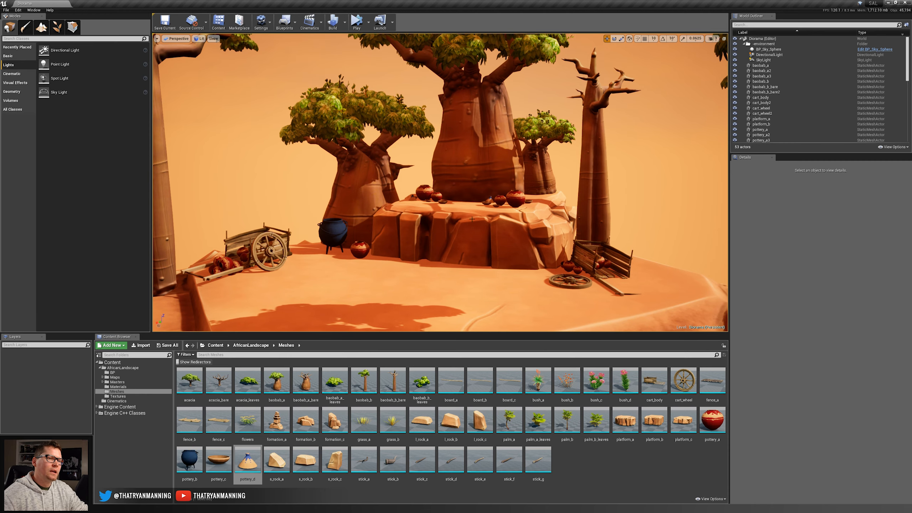
key(w)
right_drag(508, 213, 463, 236)
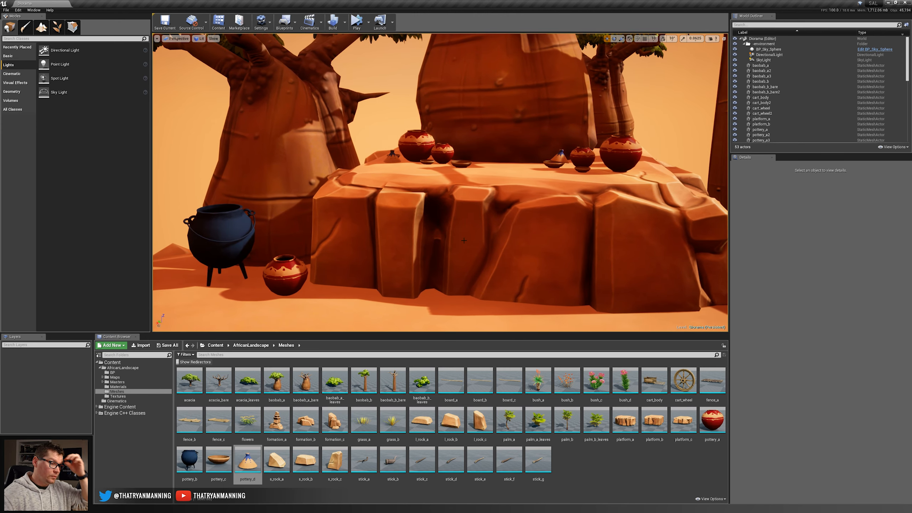
key(s)
right_drag(538, 259, 516, 179)
click(517, 179)
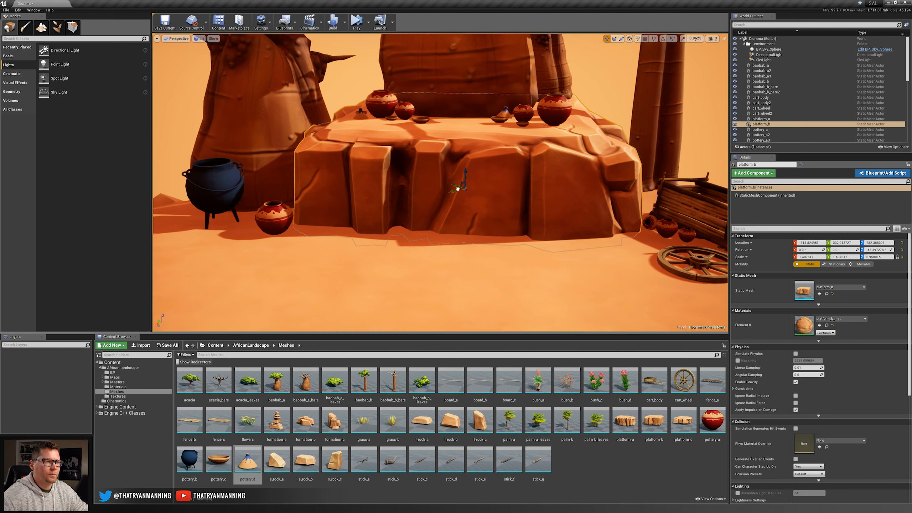
alt+drag(457, 189, 451, 218)
key(r)
key(w)
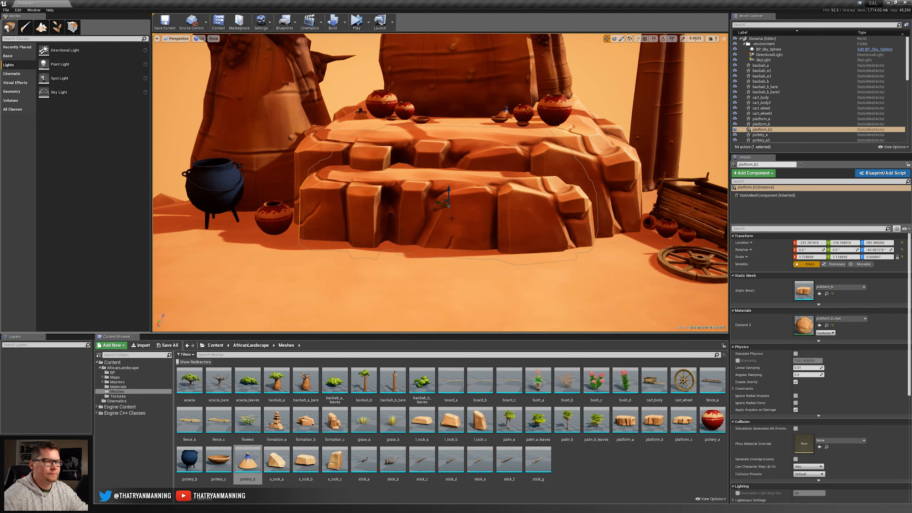
Rotate the front platform copy and add another smaller copy before it as the lowest rock step.
key(e)
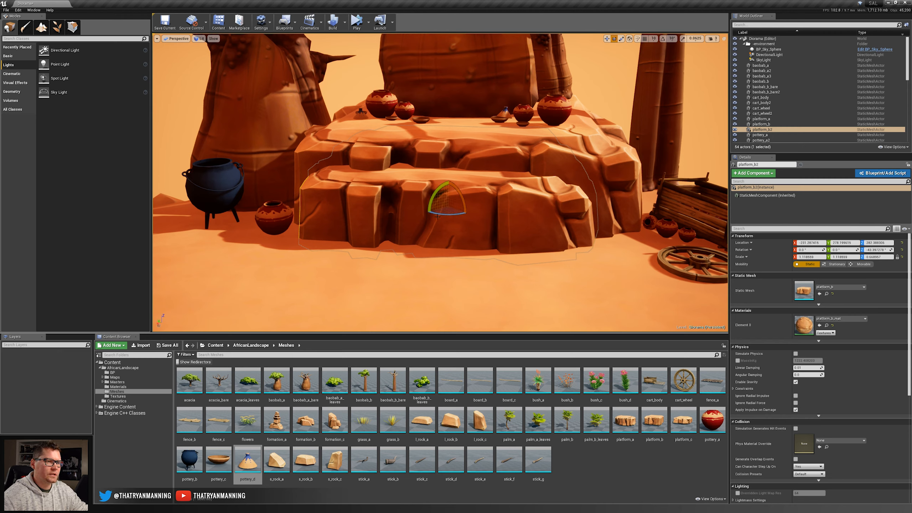
drag(439, 215, 454, 263)
key(w)
key(r)
key(e)
key(w)
Place a formation_c rock at the end of the stepped platforms nearest the detached cart wheel and adjust its scale and position.
key(w)
key(r)
key(Escape)
key(s)
right_drag(398, 260, 519, 136)
key(w)
key(d)
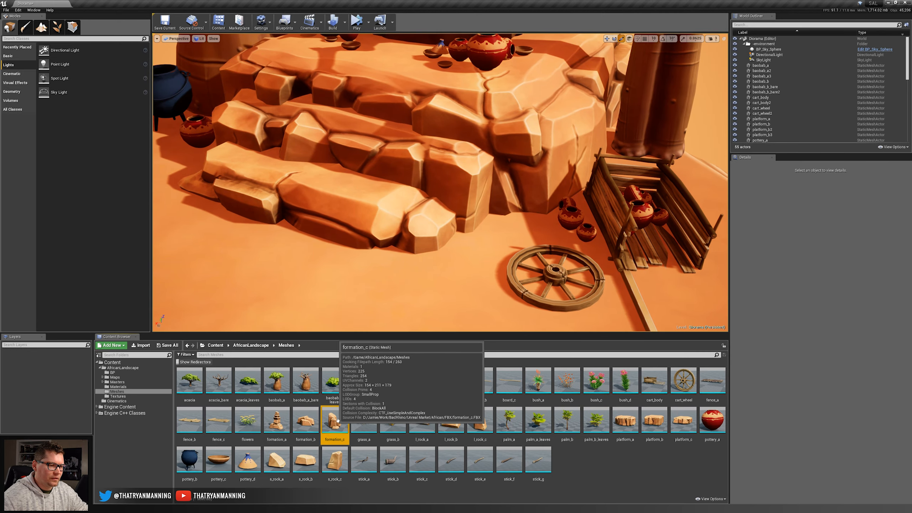
drag(335, 421, 510, 207)
key(r)
key(w)
key(Escape)
Place a second formation_c rock, scaled to about 0.61, at the end of the rock steps near the blue cauldron.
mouse_move(501, 114)
right_down()
mouse_move(495, 106)
mouse_move(503, 111)
mouse_move(485, 124)
mouse_move(501, 115)
right_up()
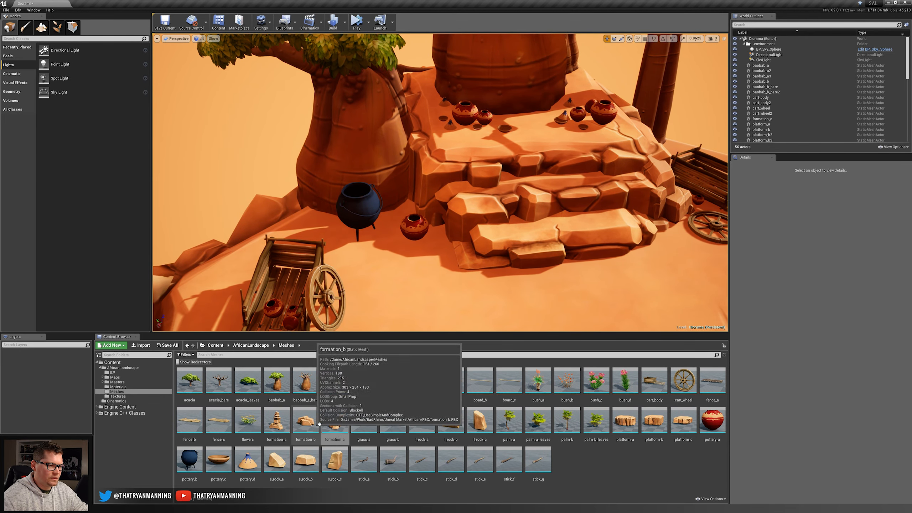
drag(333, 421, 433, 265)
key(w)
right_drag(448, 257, 457, 262)
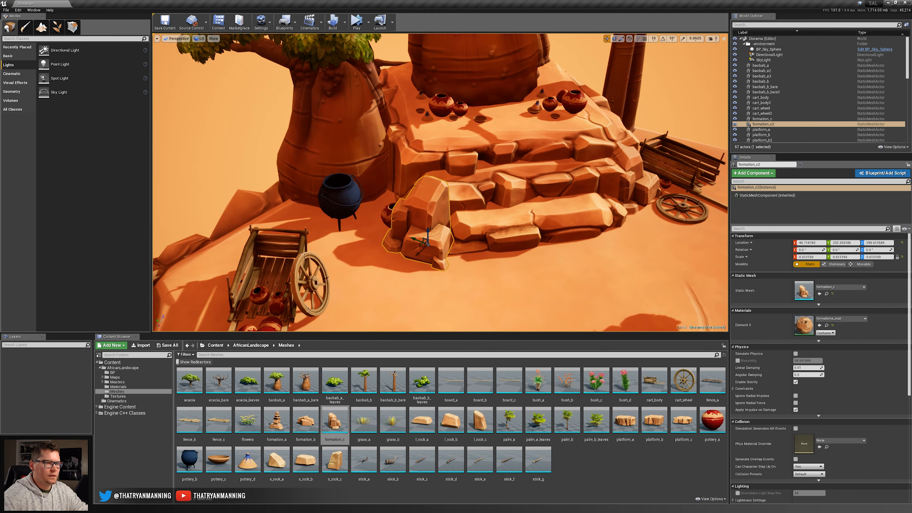
Sink the formation_c rock near the blue cauldron lower into the ground and shift it beside the lowest rock step.
drag(428, 231, 428, 247)
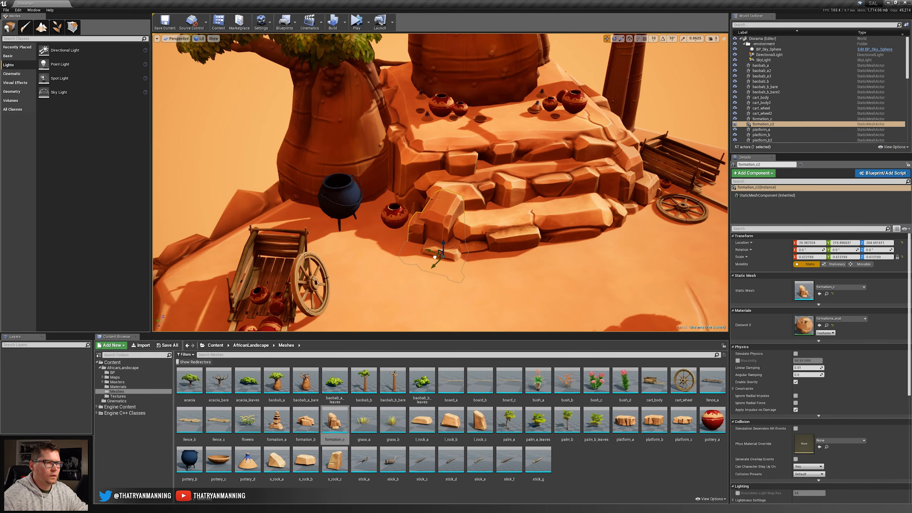
key(Escape)
Add another platform_b rock against the rear edge of the base behind the baobabs, and adjust its scale and position.
key(s)
right_drag(435, 257, 515, 222)
key(w)
key(w)
key(a)
key(s)
key(s)
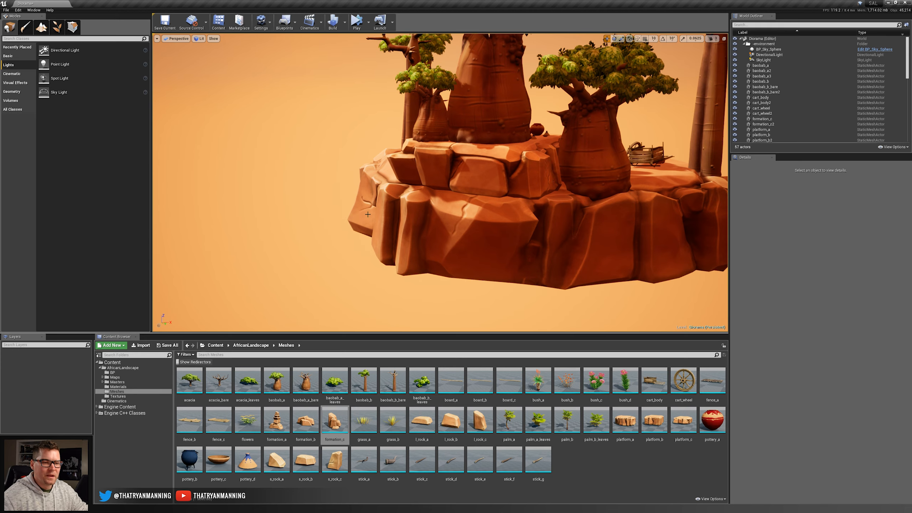
key(w)
right_drag(500, 210, 473, 229)
key(e)
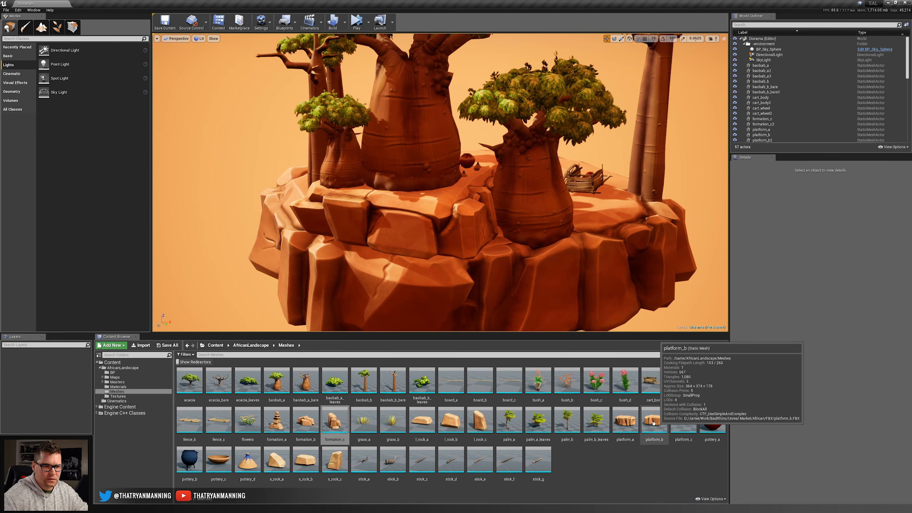
drag(654, 420, 404, 289)
key(r)
key(w)
key(Escape)
right_drag(404, 289, 445, 316)
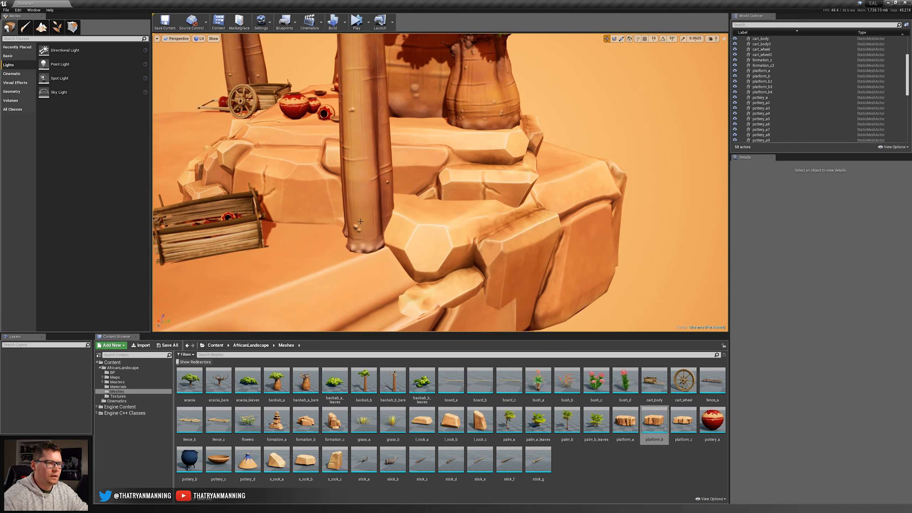
Shift the bare baobab trunk away from the new platform_b rock at the rear edge of the base.
click(369, 238)
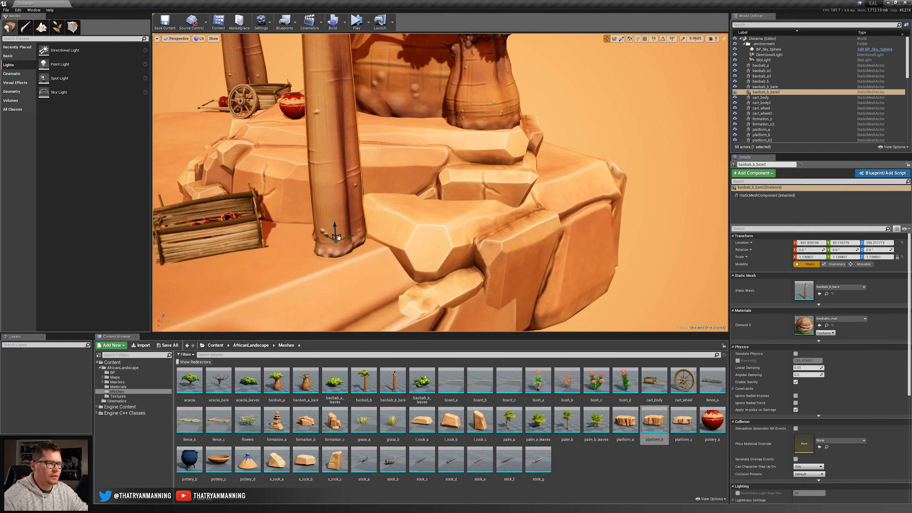
key(Escape)
right_drag(369, 233, 499, 243)
mouse_move(440, 182)
right_down()
mouse_move(431, 190)
mouse_move(464, 187)
mouse_move(448, 176)
right_up()
mouse_move(539, 126)
right_down()
mouse_move(517, 138)
mouse_move(539, 125)
right_up()
right_drag(467, 203, 472, 191)
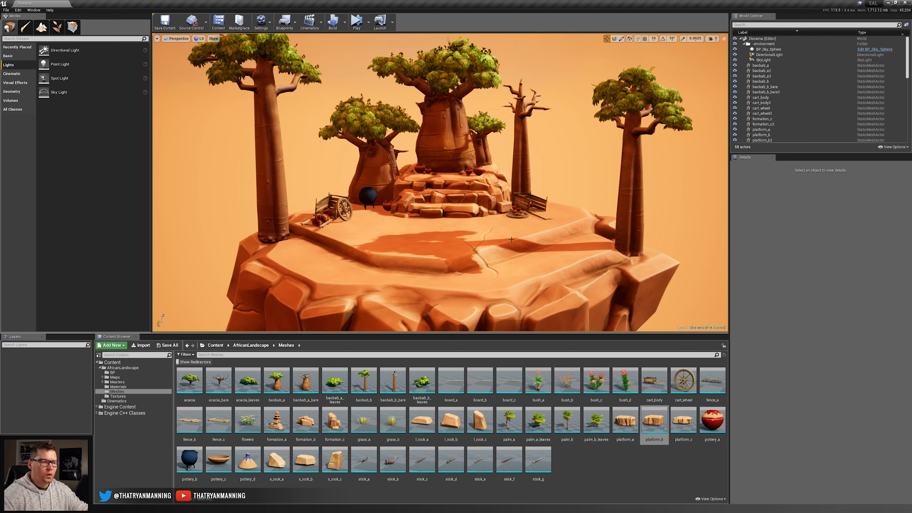
Review the grass, flowers and bush meshes available for planting in the Meshes folder.
click(392, 423)
ctrl+click(367, 418)
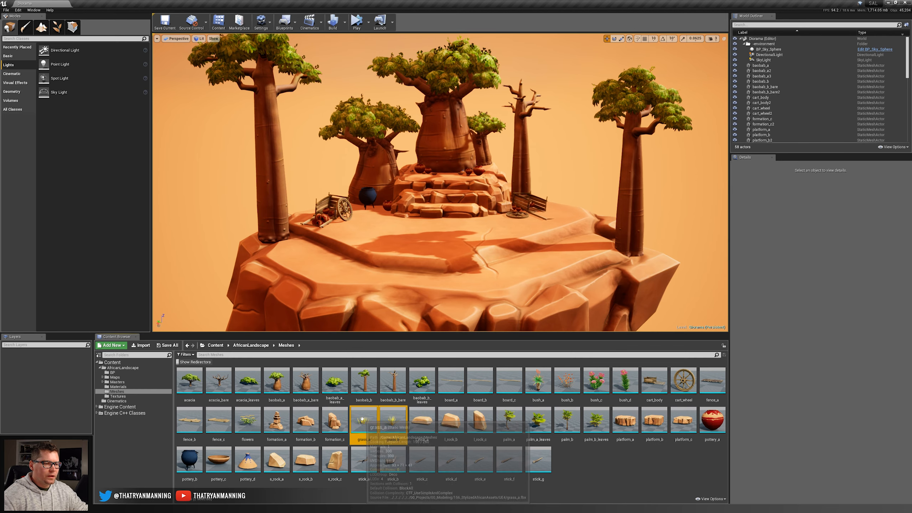
ctrl+click(247, 424)
shift+click(634, 385)
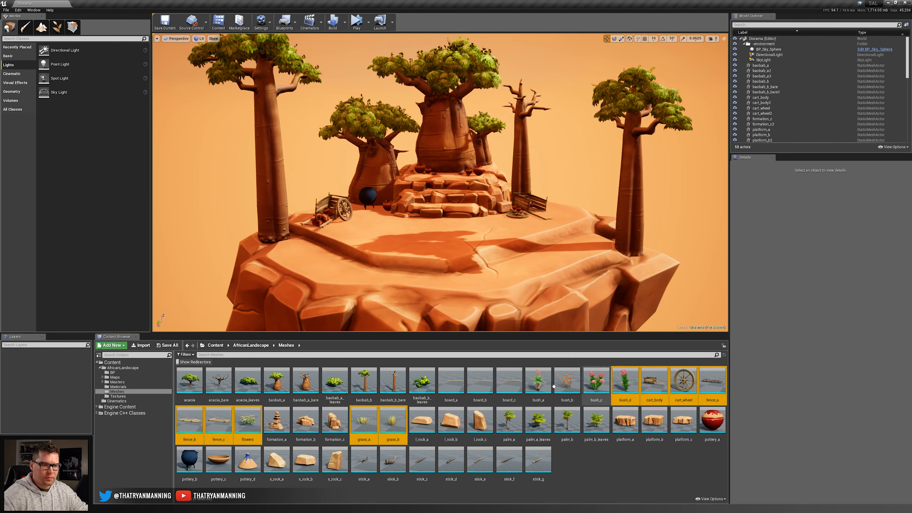
click(537, 382)
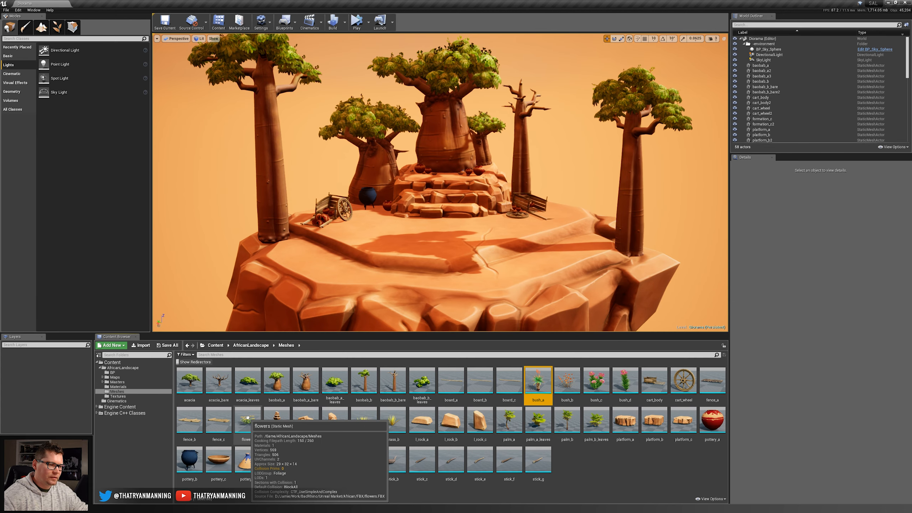
click(609, 479)
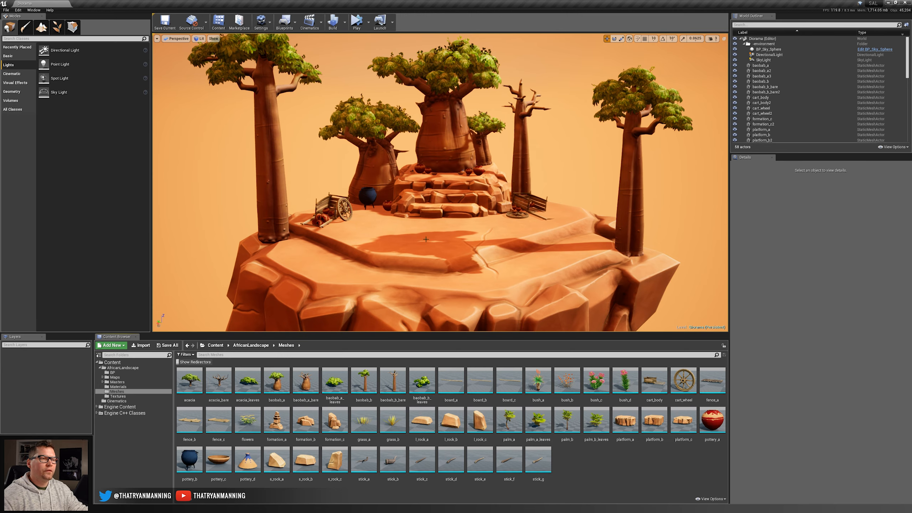
Plant a bush_a behind the pots on the side of the central baobab nearest the bare trunk.
key(w)
right_drag(438, 172, 438, 237)
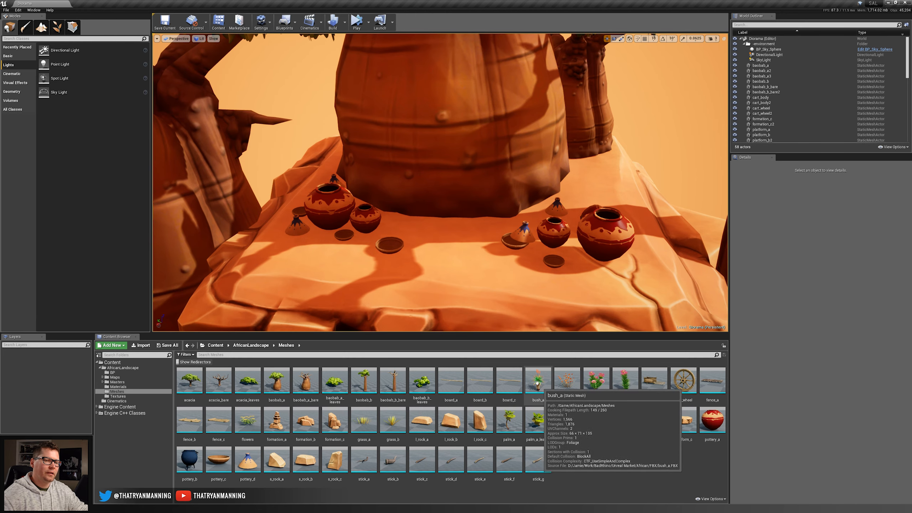
drag(537, 380, 577, 202)
key(s)
right_drag(576, 202, 561, 169)
key(Escape)
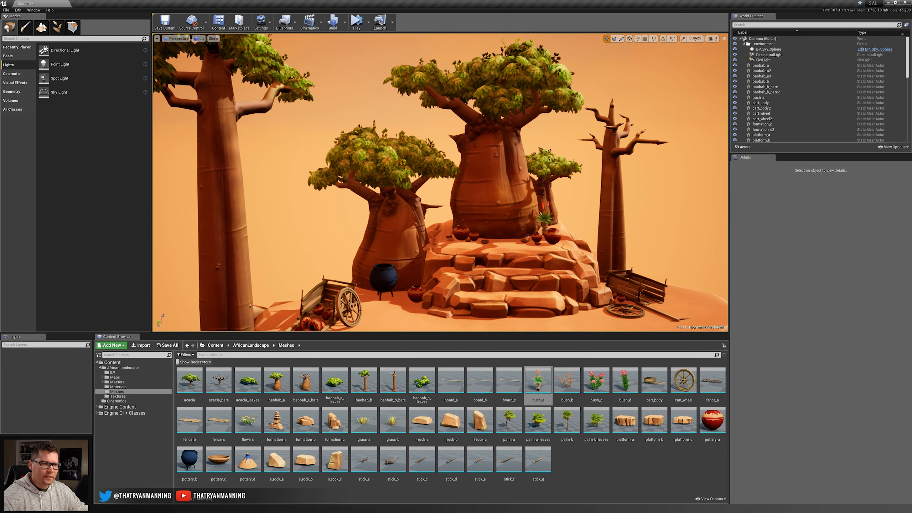
Plant a second bush_a behind the pots on the cauldron side of the central baobab, rotated and scaled to about 0.95.
right_drag(441, 154, 418, 192)
key(w)
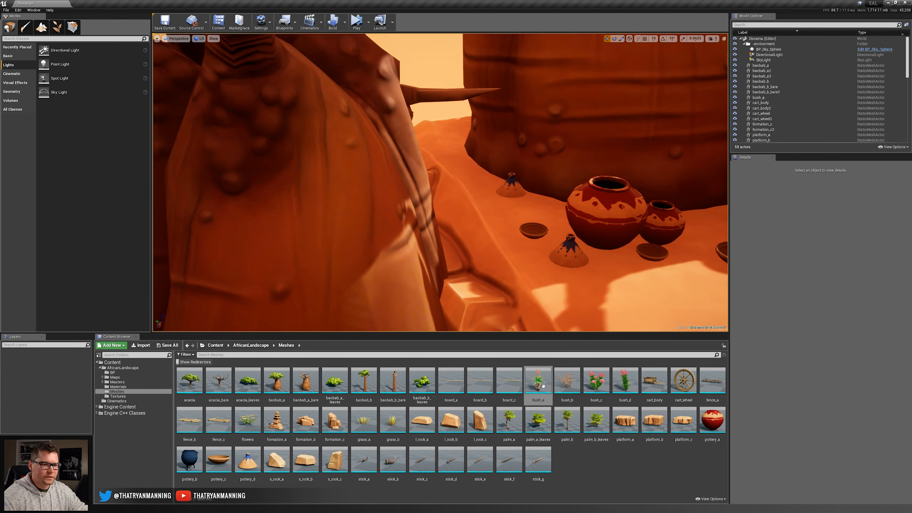
drag(543, 386, 474, 189)
key(e)
key(w)
right_drag(474, 189, 470, 208)
mouse_move(537, 157)
right_down()
mouse_move(535, 147)
mouse_move(537, 158)
right_up()
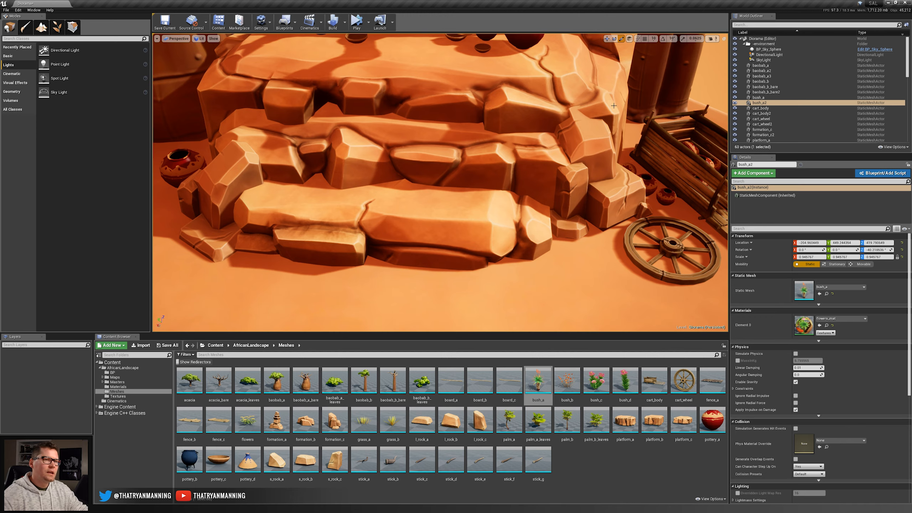
Plant a bush_c between the central baobab and the smaller one behind it, rotated and scaled to about 0.38.
right_drag(513, 152, 526, 120)
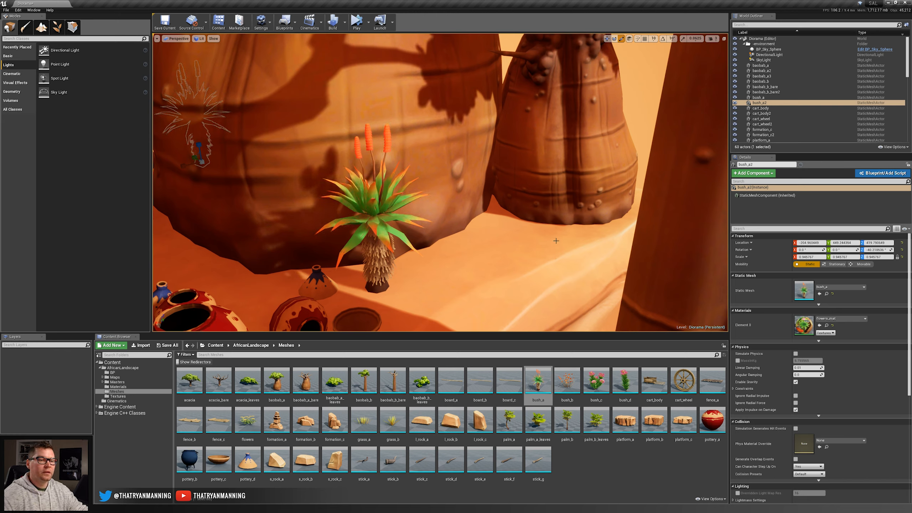
drag(596, 381, 472, 234)
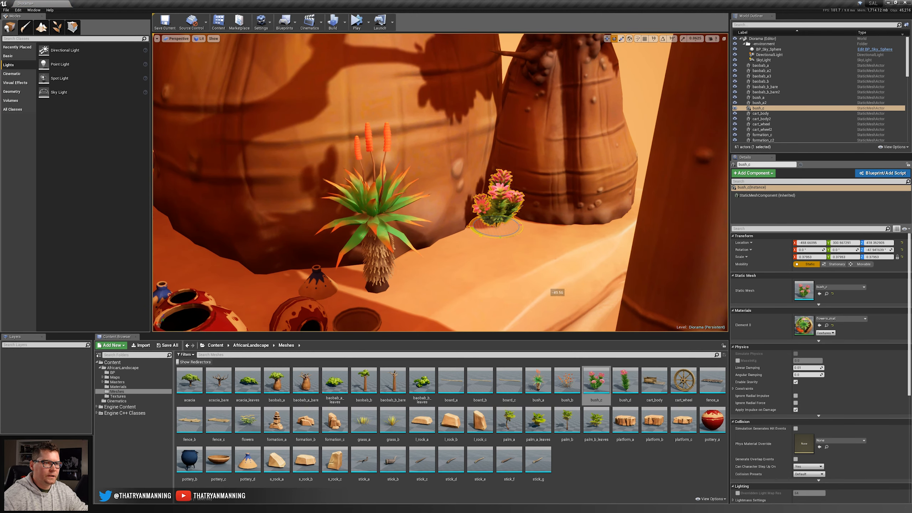
key(Escape)
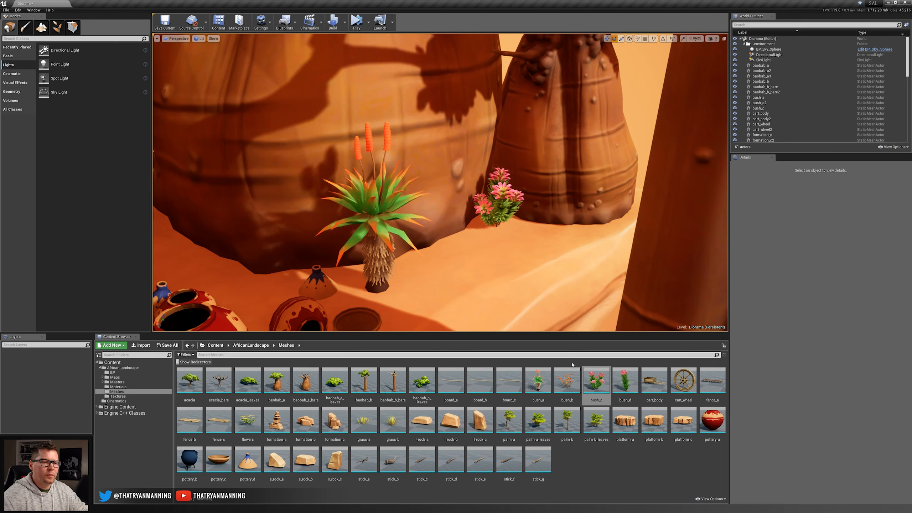
Plant a small bush_a right beside the bush_c between the two baobabs, scale it down and seat it on the rock.
drag(537, 381, 463, 240)
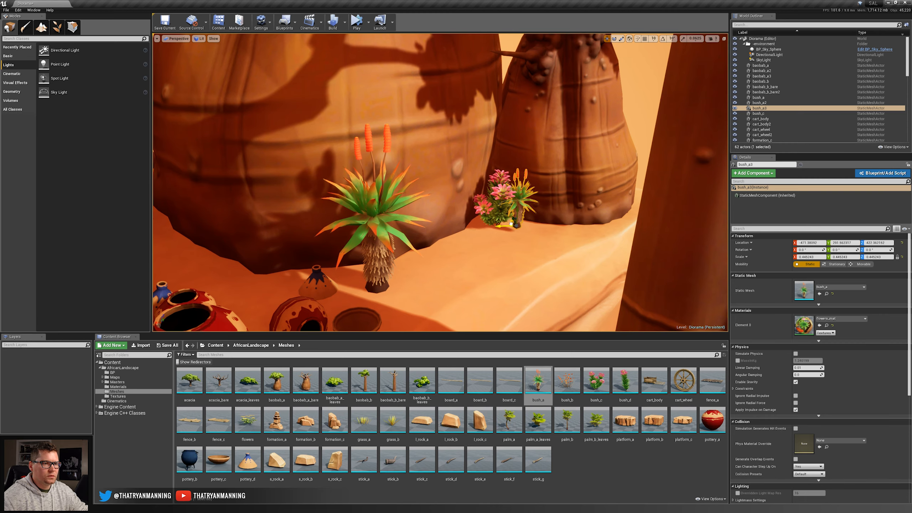
drag(511, 224, 513, 228)
key(w)
right_drag(513, 228, 535, 229)
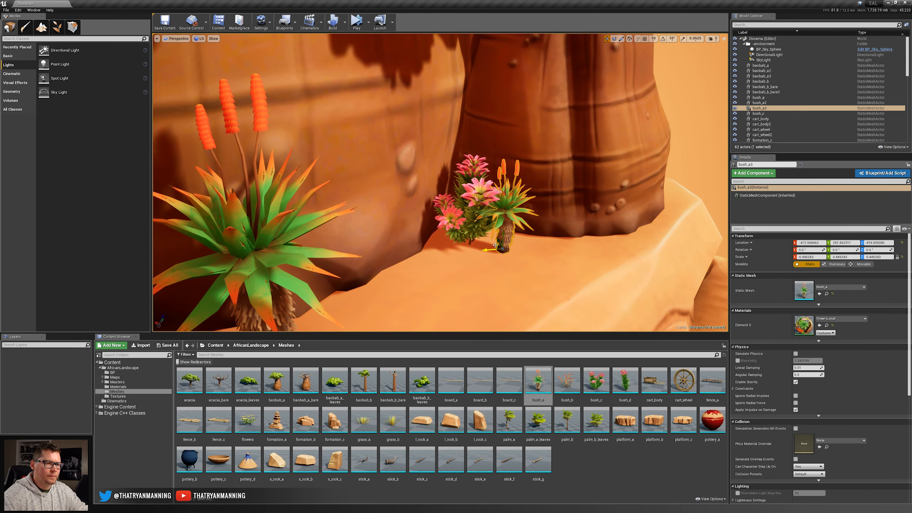
mouse_move(495, 245)
mouse_down()
mouse_move(453, 202)
mouse_move(494, 240)
mouse_up()
key(Escape)
Add a second bush_c at the foot of the baobabs on the upper rock platform and adjust its position.
key(s)
right_drag(450, 262, 287, 261)
key(s)
drag(595, 381, 548, 208)
key(w)
key(Escape)
right_drag(547, 207, 603, 205)
Plant a bush_d at the back between the central and smaller baobabs, rotated, scaled to about 0.67 and moved against the trunks.
right_drag(411, 218, 393, 219)
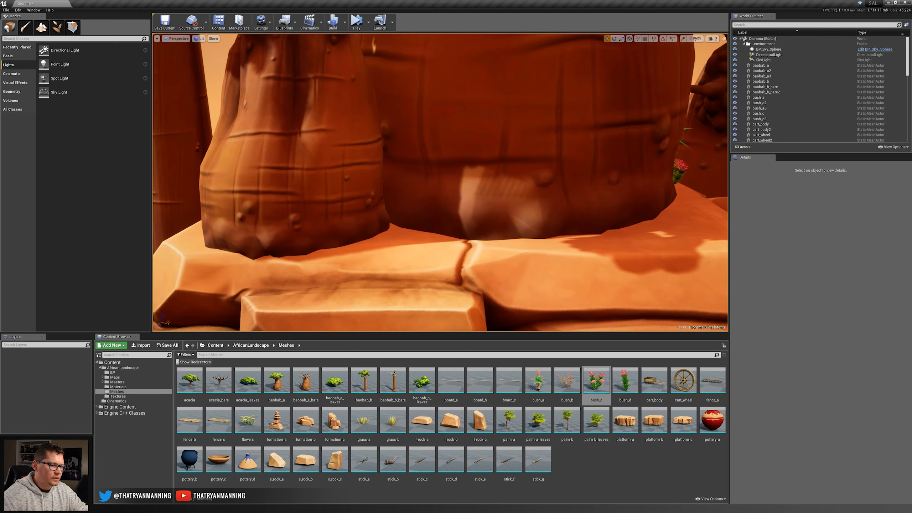
drag(247, 420, 399, 241)
key(Delete)
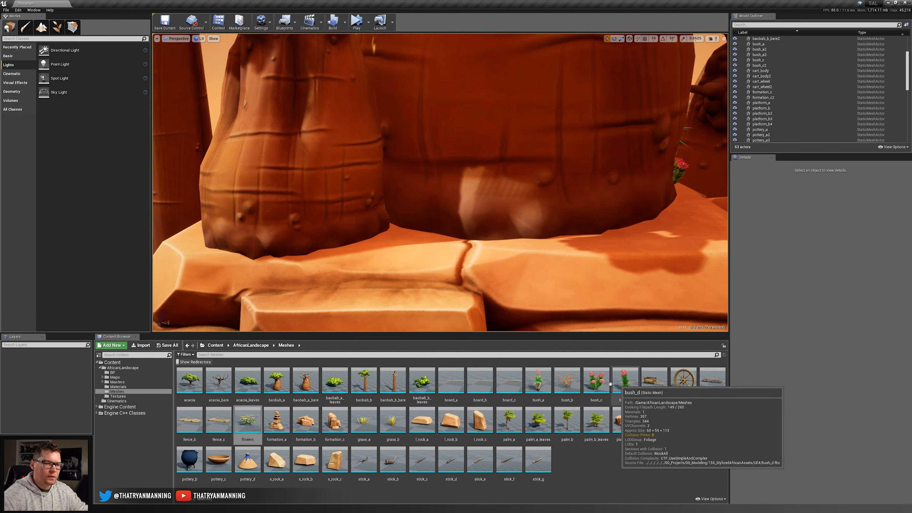
drag(612, 383, 388, 236)
key(ctrl+z)
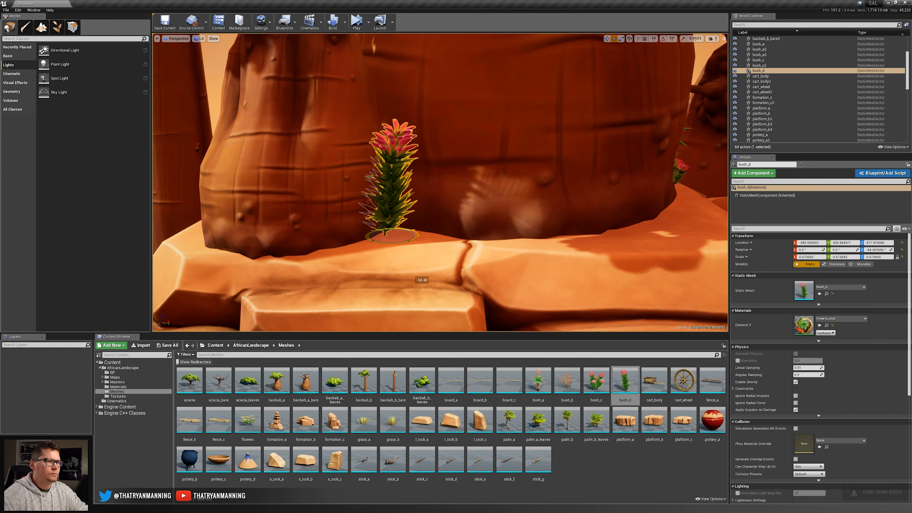
drag(398, 235, 403, 230)
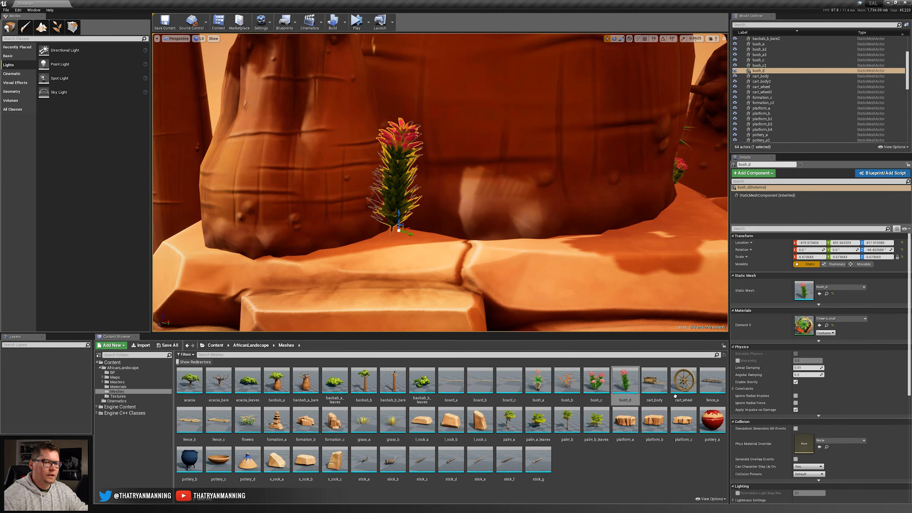
Add a bush_c at the base of the bush_d behind the baobabs, scaled uniformly to about 0.46.
drag(596, 380, 412, 250)
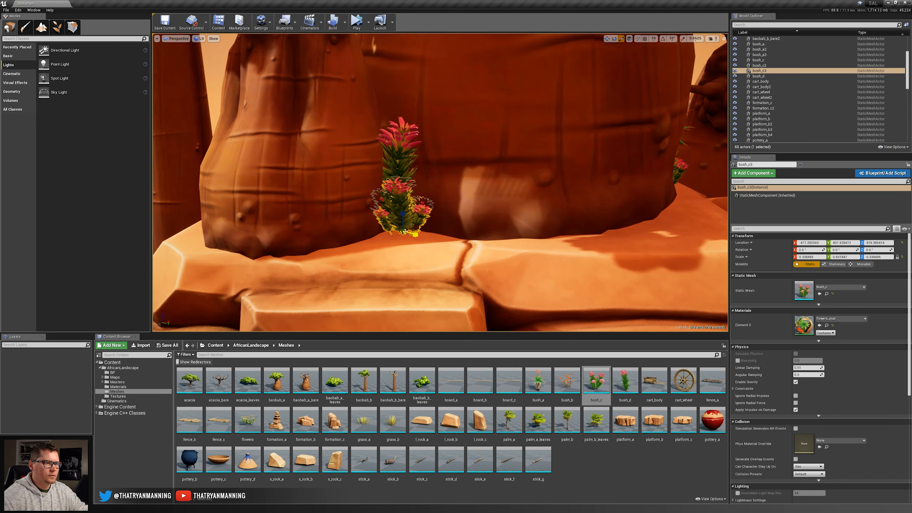
key(ctrl+z)
key(w)
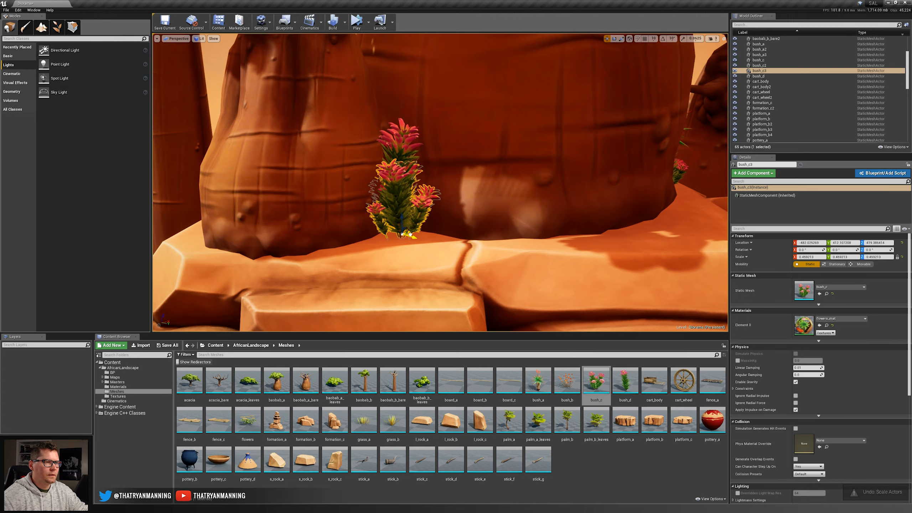
key(Escape)
Save the diorama level with the newly planted bushes.
key(d)
right_drag(411, 235, 300, 212)
key(s)
key(d)
key(s)
key(w)
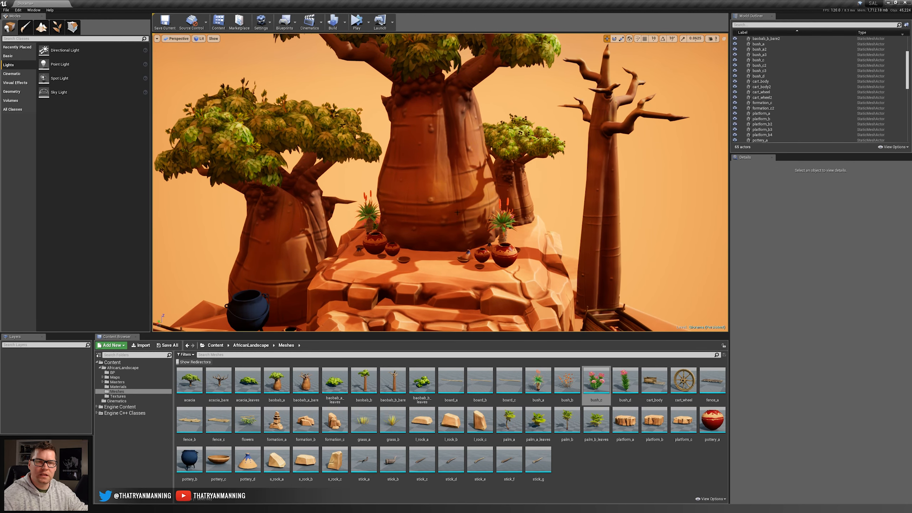
key(s)
right_drag(439, 236, 407, 219)
key(w)
key(ctrl+s)
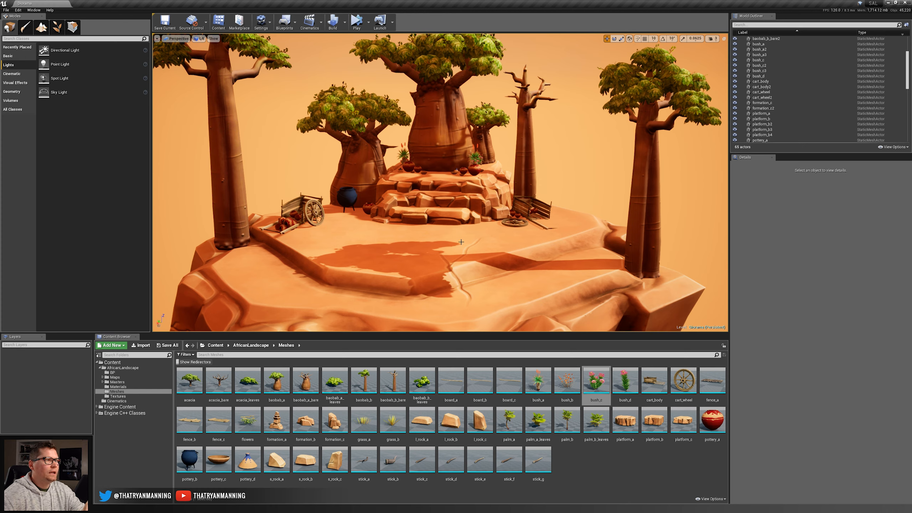
Switch to foliage painting and add bush_a, bush_b, bush_c, bush_d, flowers, grass_a and grass_b as foliage types.
click(57, 26)
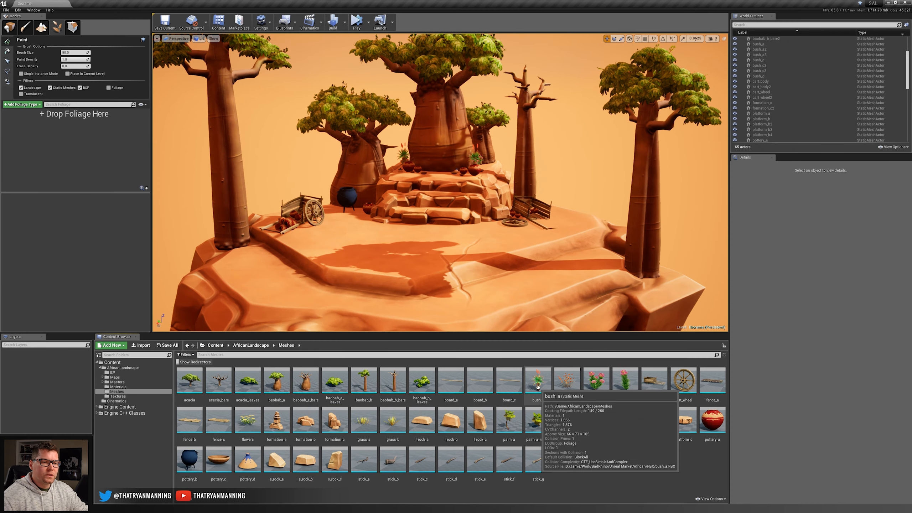
click(538, 381)
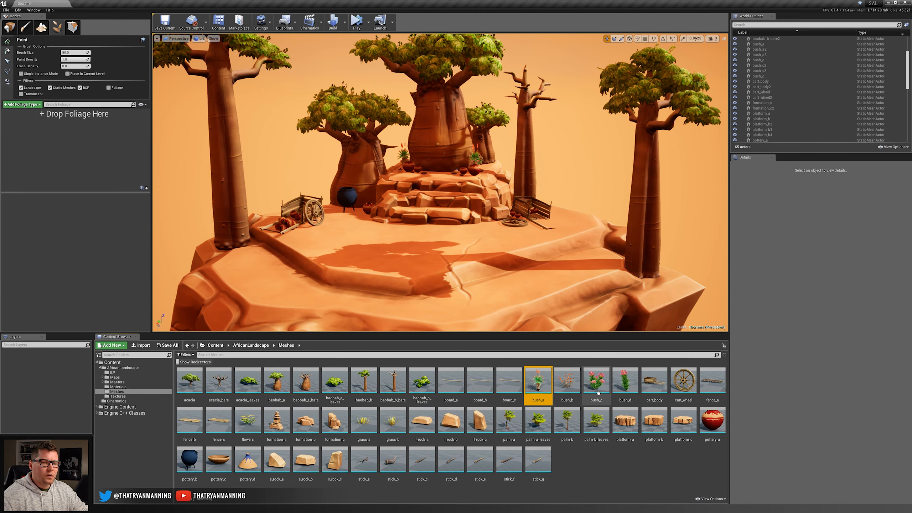
shift+click(626, 382)
ctrl+click(393, 419)
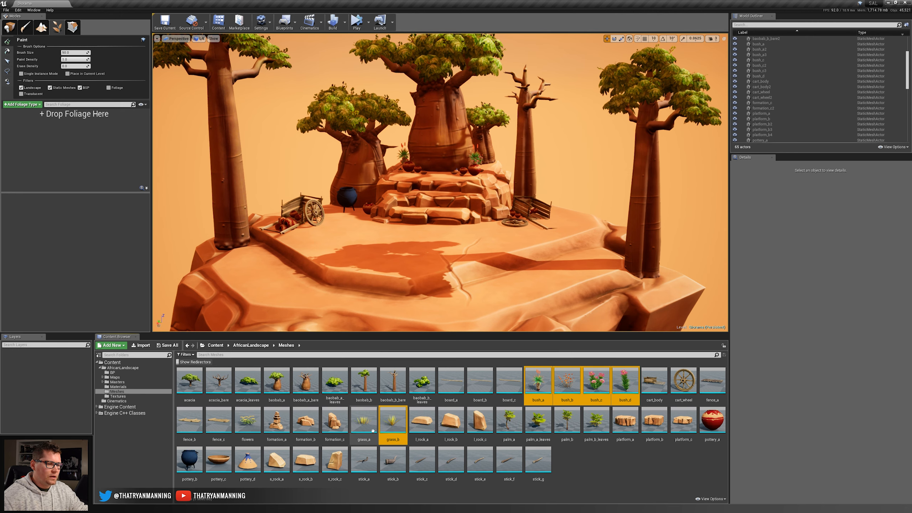
ctrl+click(373, 430)
ctrl+click(248, 422)
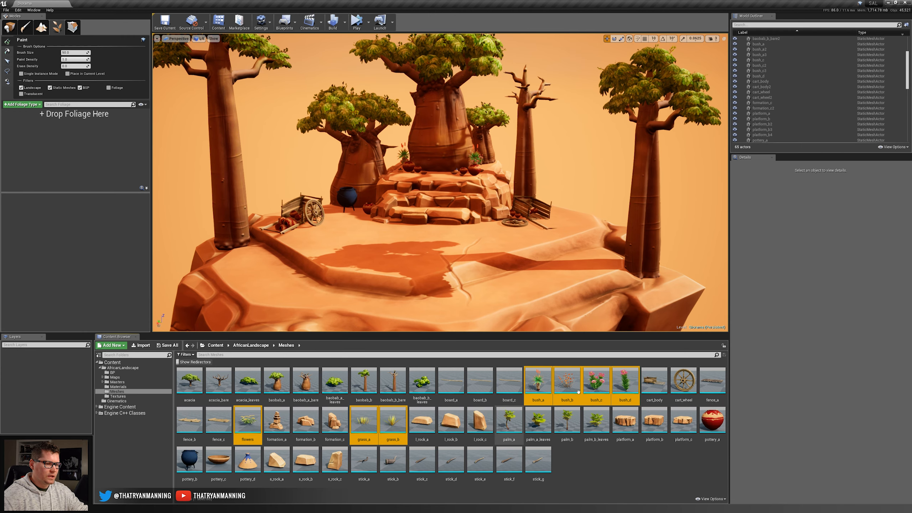
drag(542, 380, 47, 147)
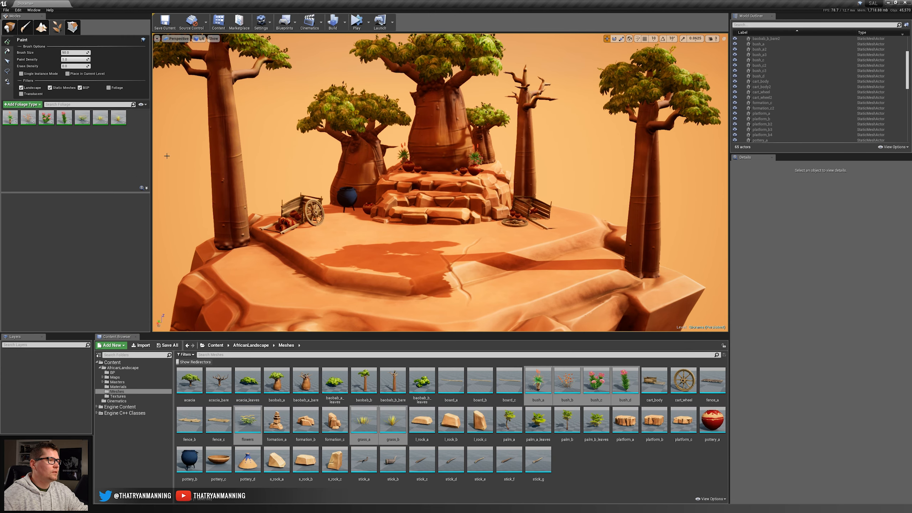
Select all seven foliage types and paint a patch of plants across the open ground in front of the rock steps.
click(120, 120)
shift+click(12, 120)
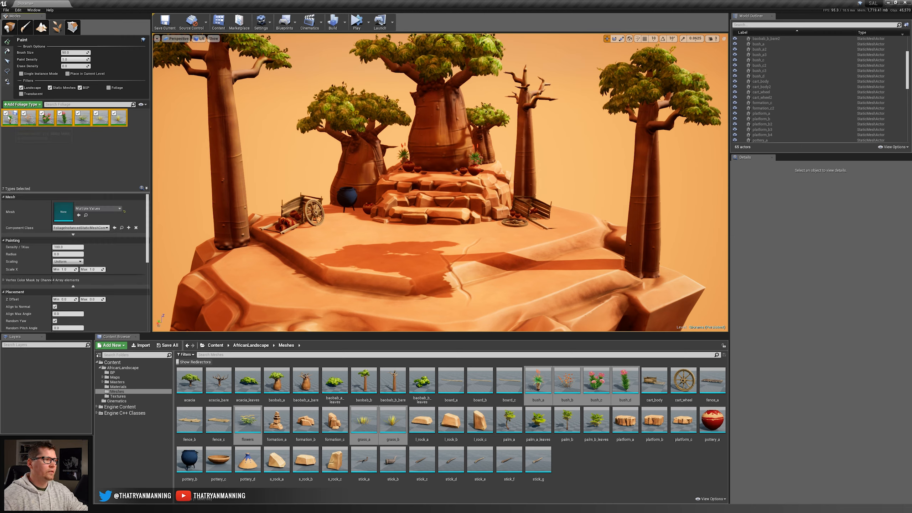
click(452, 234)
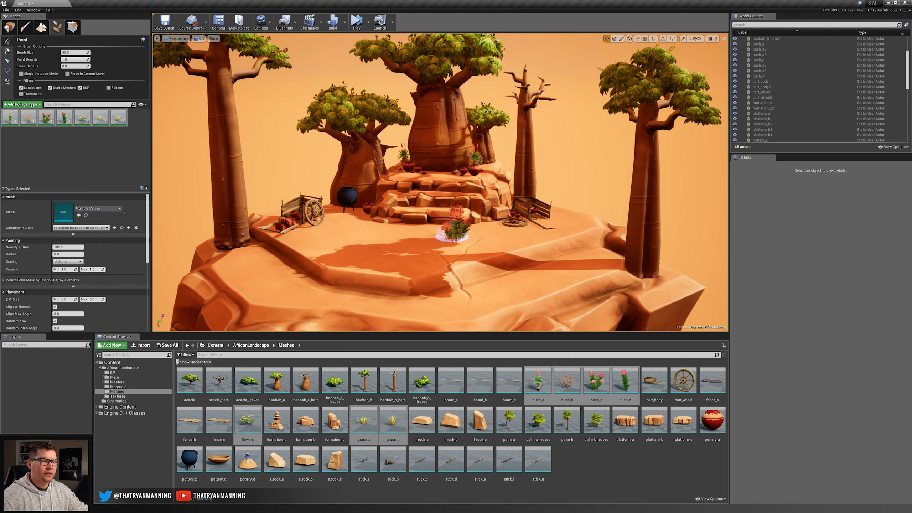
mouse_move(452, 234)
mouse_down()
mouse_move(323, 247)
mouse_move(366, 271)
mouse_up()
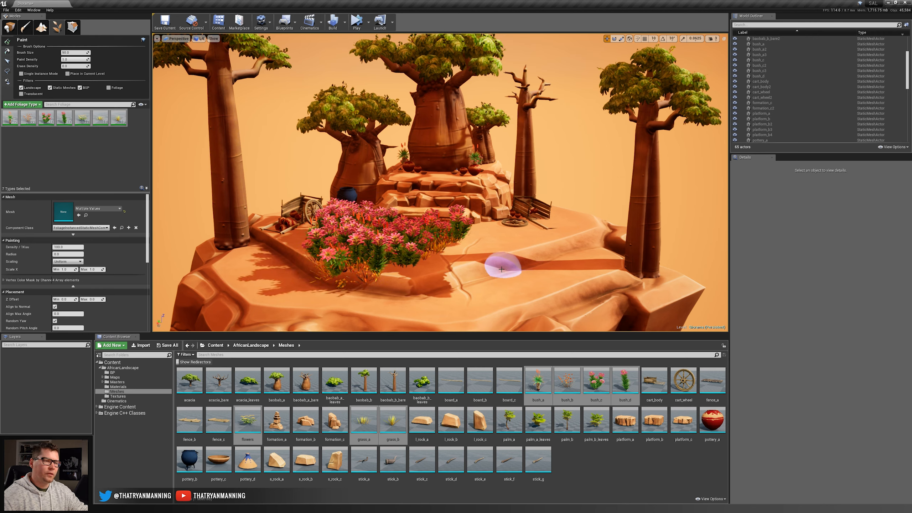
Undo the painted patch of plants and deactivate all seven foliage types.
key(ctrl+z)
click(11, 121)
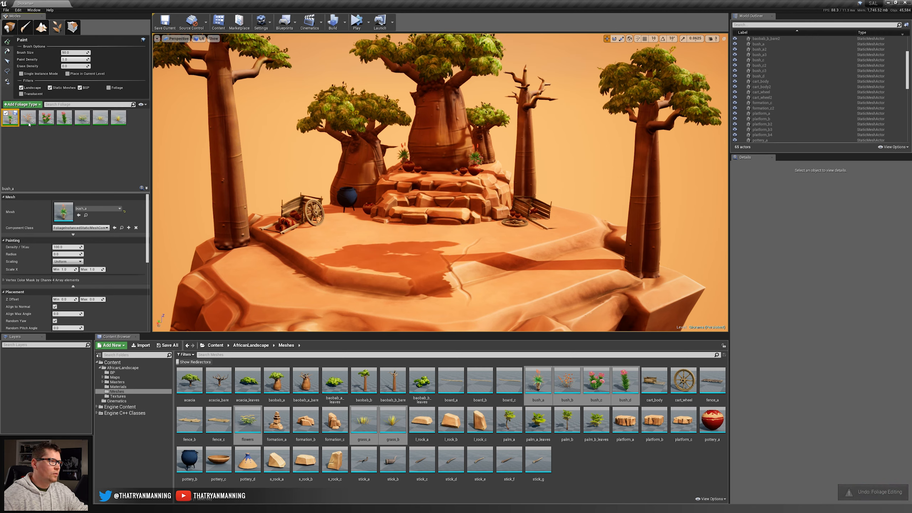
shift+click(119, 122)
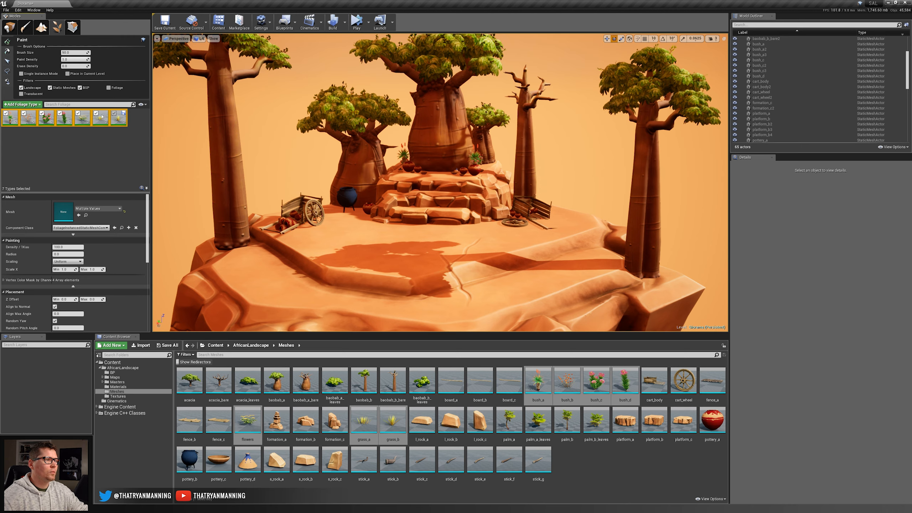
click(113, 115)
click(114, 115)
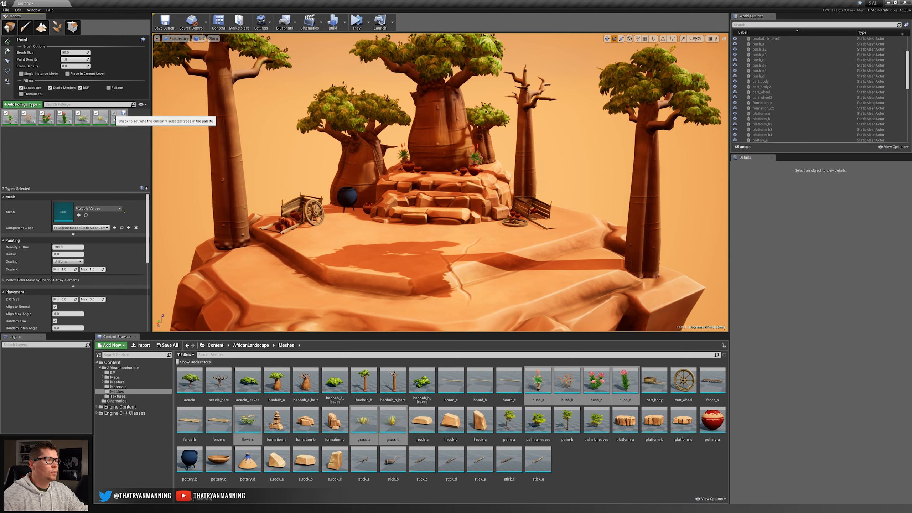
click(121, 151)
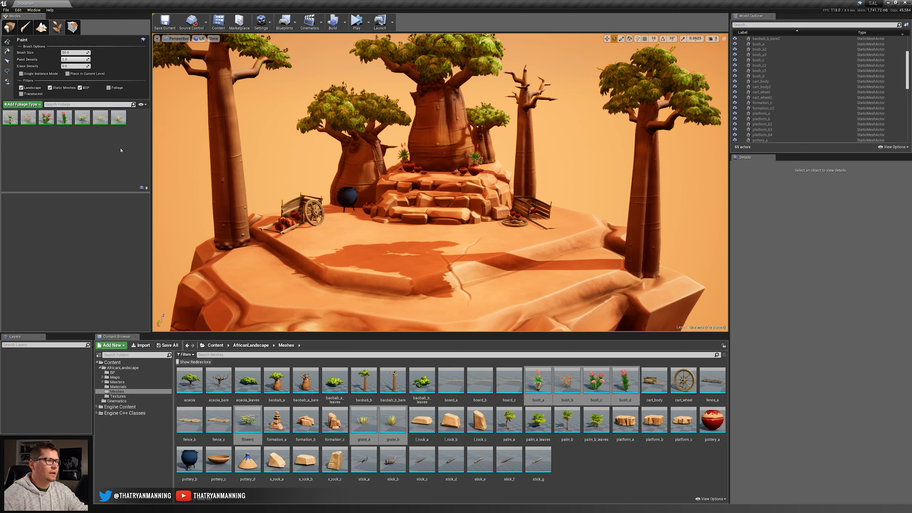
Activate only bush_a, bush_c and bush_d as the foliage types to paint.
click(11, 120)
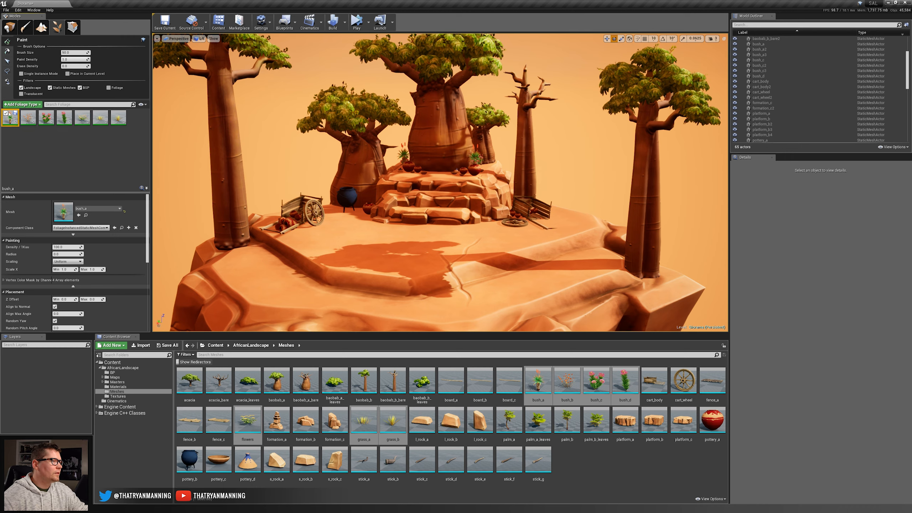
click(31, 121)
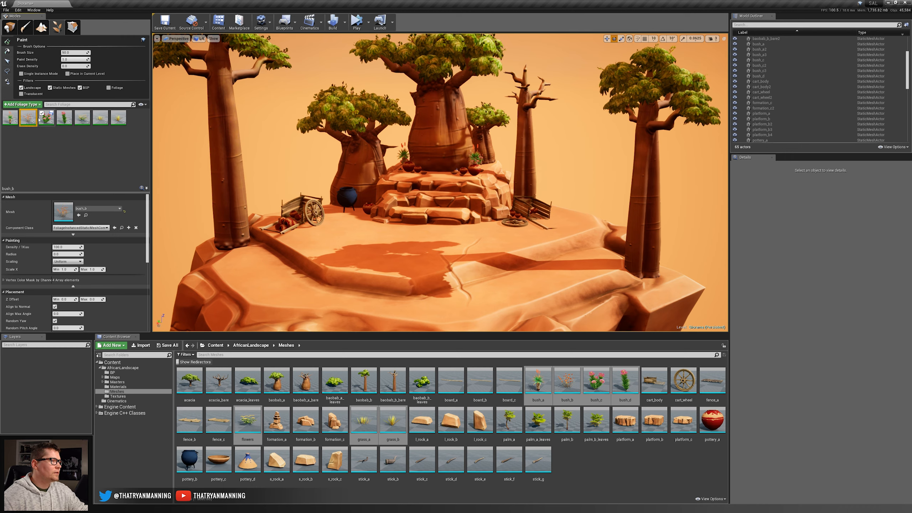
click(11, 121)
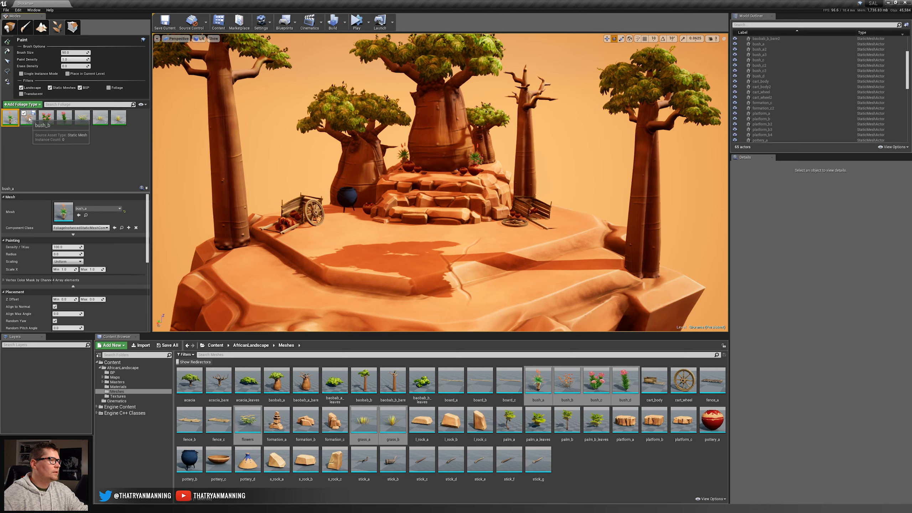
click(82, 119)
shift+click(111, 124)
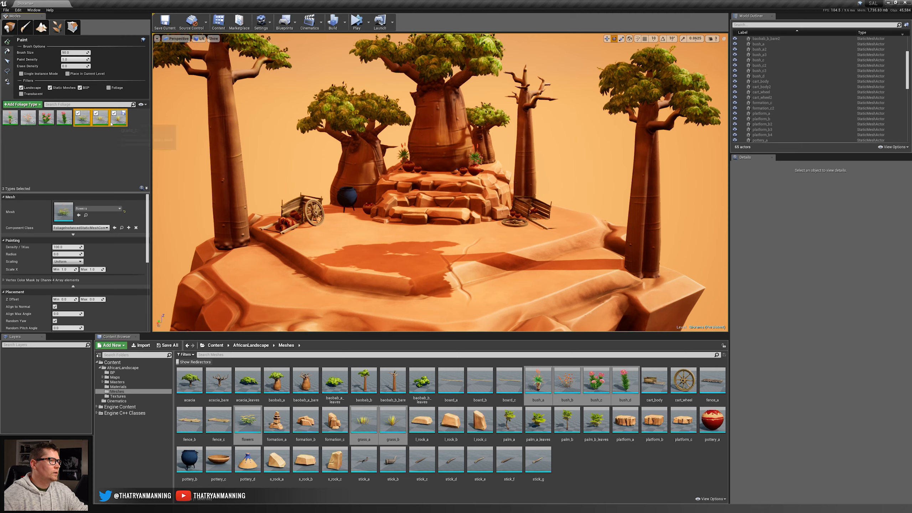
click(63, 119)
ctrl+click(45, 120)
ctrl+click(10, 118)
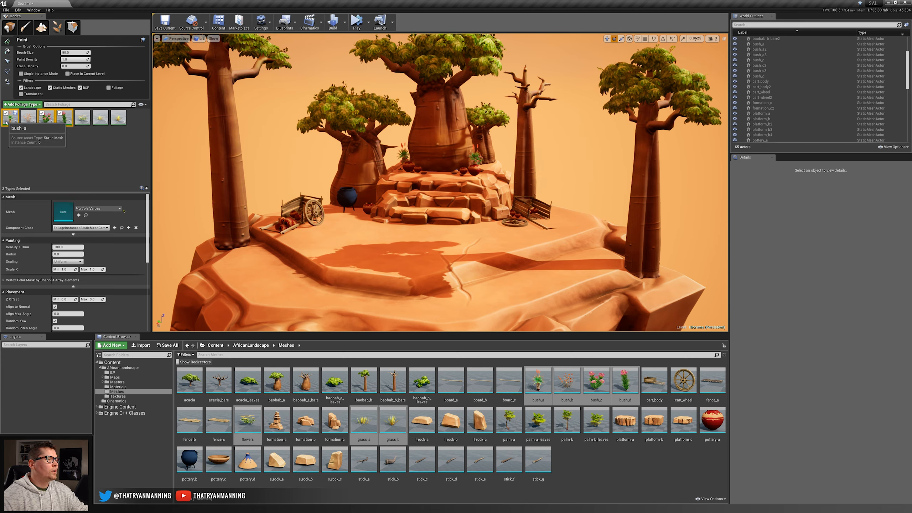
Test strokes of the three bushes across the open ground at the default paint density and at 0.1, undoing each.
mouse_move(352, 236)
mouse_down()
mouse_move(417, 228)
mouse_move(594, 238)
mouse_up()
key(ctrl+z)
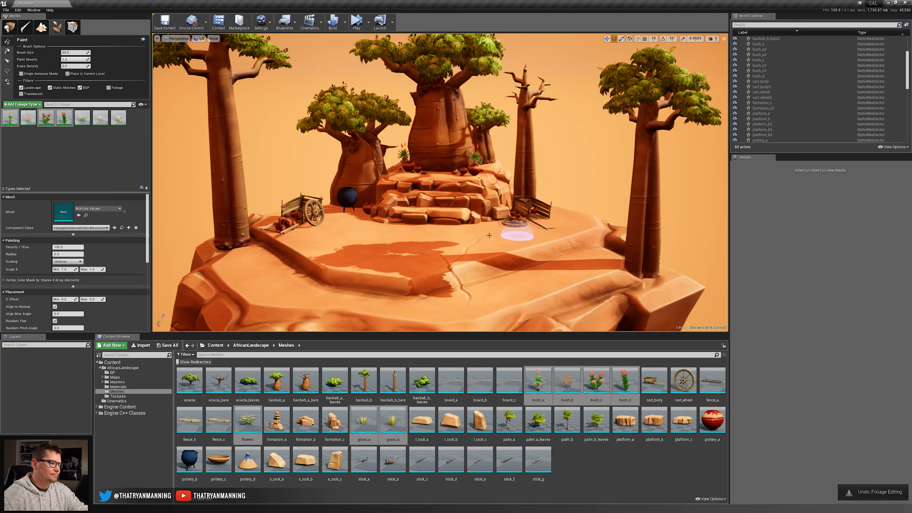
click(70, 60)
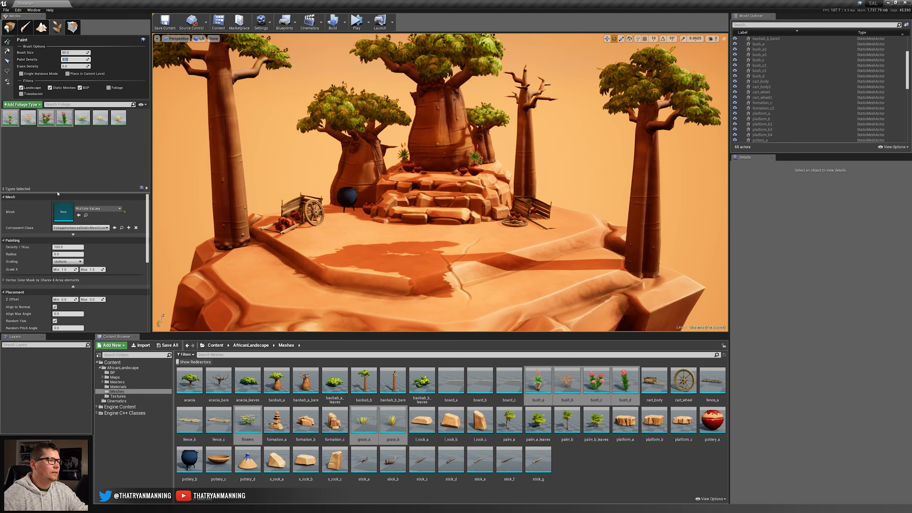
drag(57, 193, 52, 156)
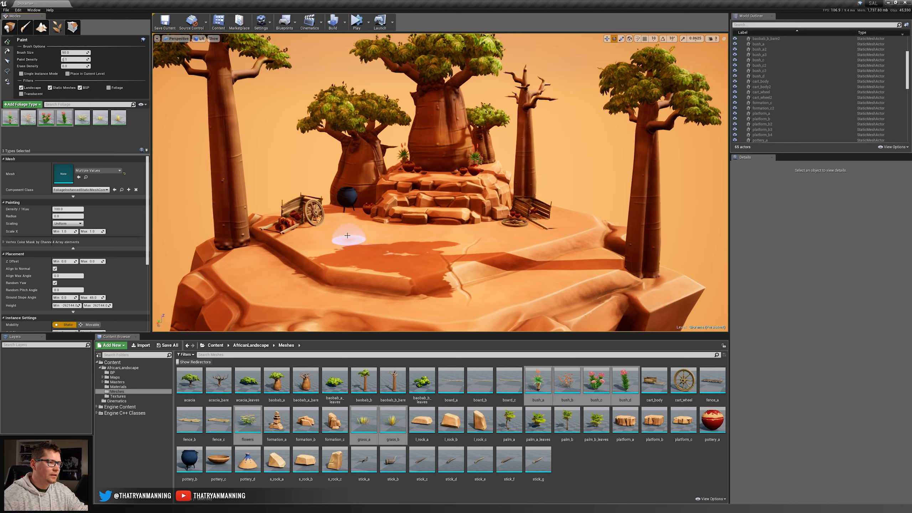
mouse_move(347, 235)
mouse_down()
mouse_move(359, 218)
mouse_move(453, 244)
mouse_up()
key(ctrl+z)
Try a paint density of 0.01 with a stroke in front of the rock steps and undo it.
click(71, 59)
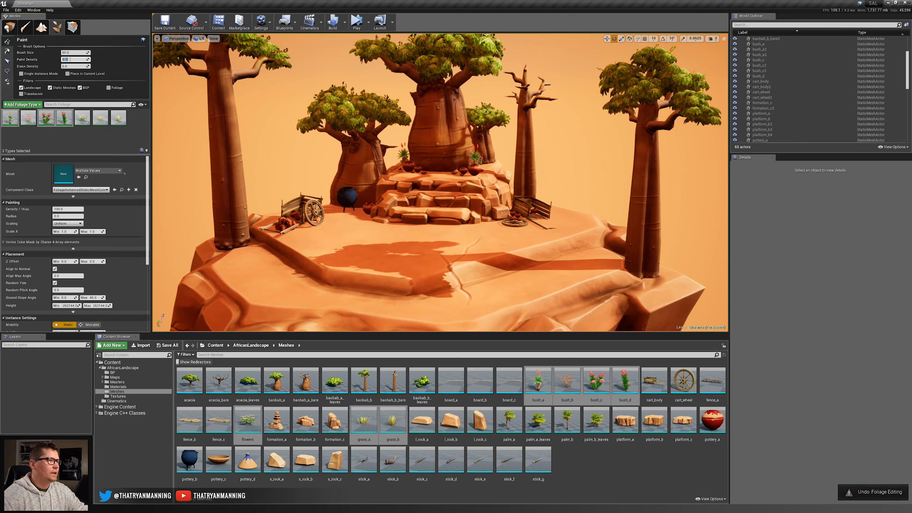
text(0.01)
key(Return)
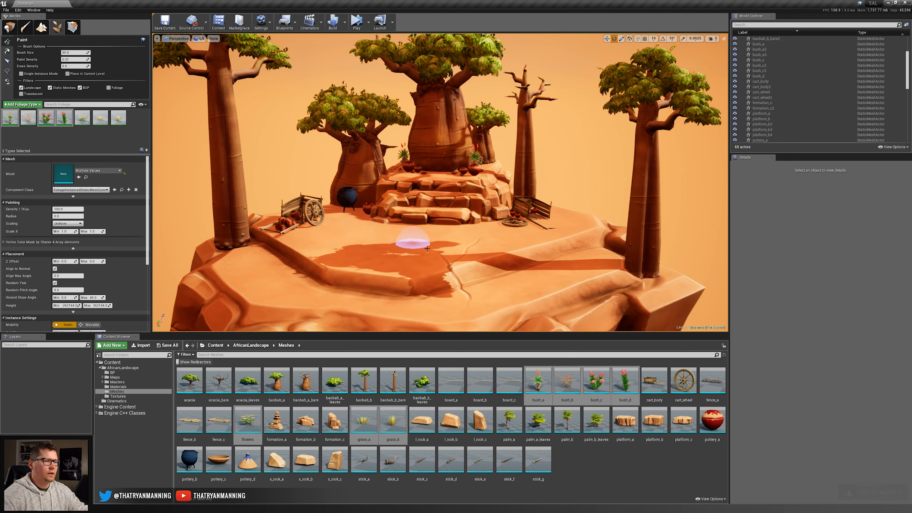
mouse_move(426, 248)
mouse_down()
mouse_move(333, 256)
mouse_move(301, 283)
mouse_move(487, 269)
mouse_move(206, 208)
mouse_up()
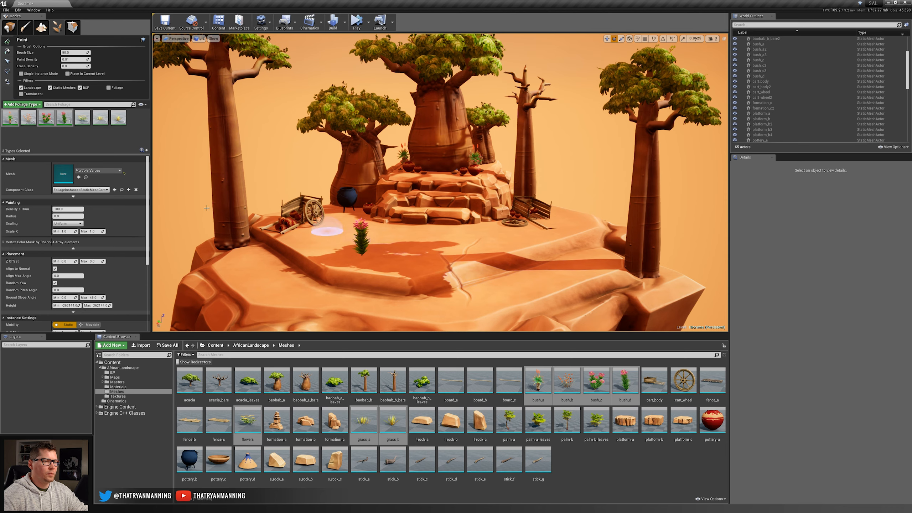
key(ctrl+z)
Raise the paint density slightly, test a stroke winding across the open ground and undo it.
click(77, 58)
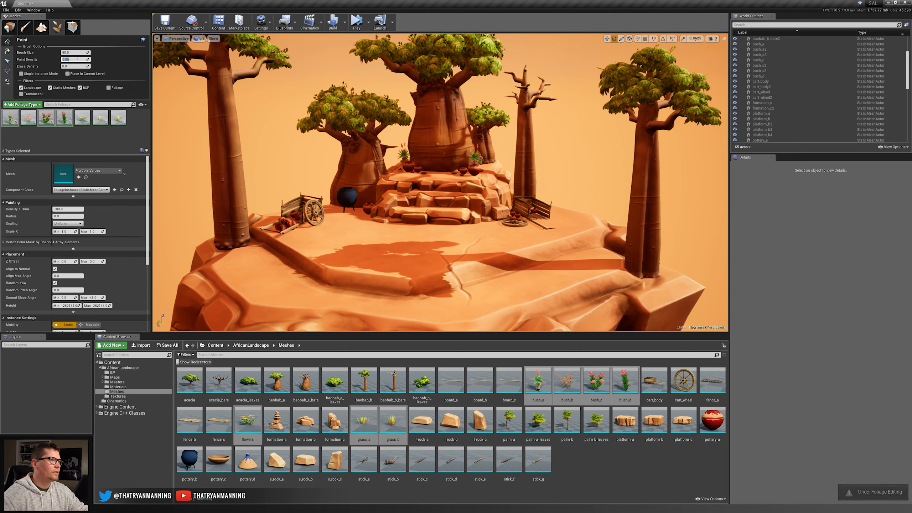
mouse_move(362, 230)
mouse_down()
mouse_move(523, 248)
mouse_move(268, 283)
mouse_up()
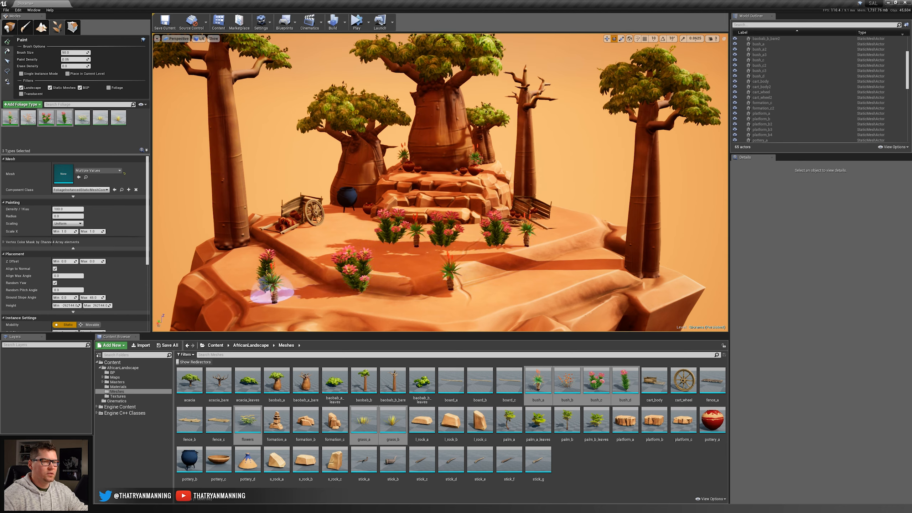
key(ctrl+z)
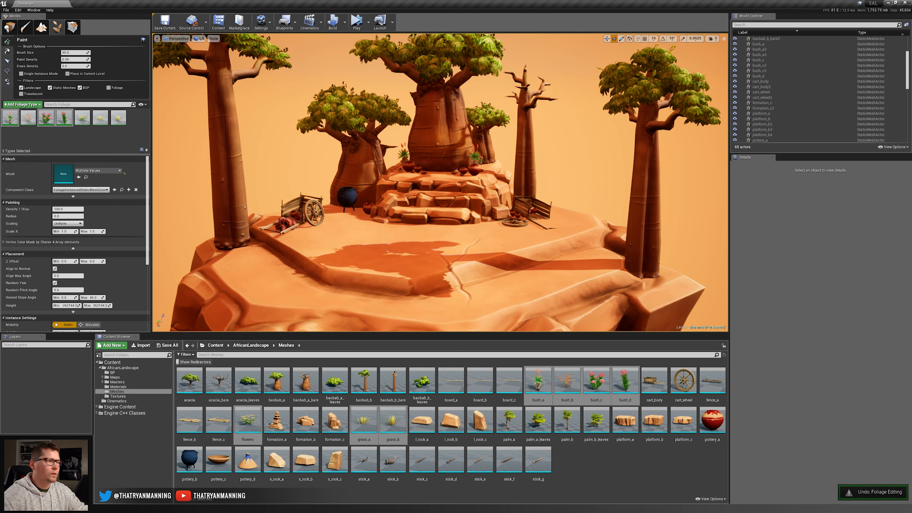
Set the paint density to 0.1, paint test bushes before the rock steps, inspect their size up close and undo them.
click(74, 59)
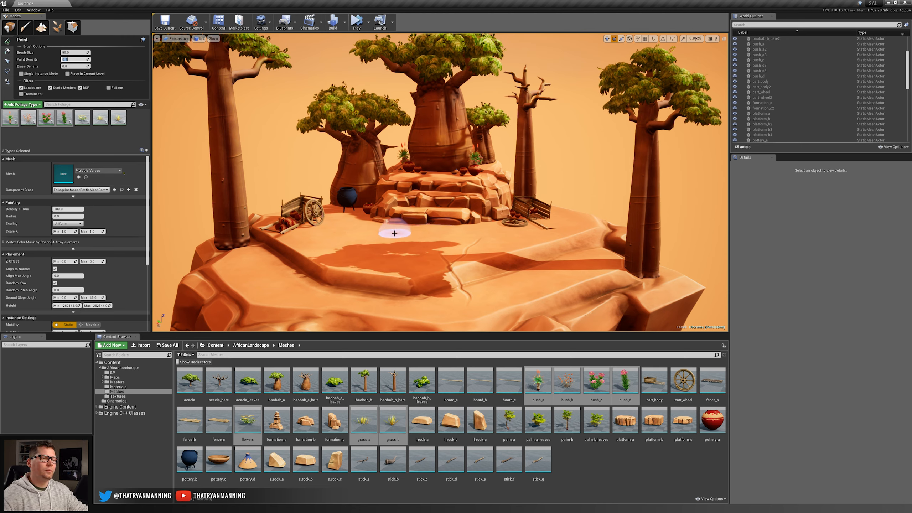
drag(345, 232, 435, 239)
key(w)
mouse_move(435, 239)
right_down()
mouse_move(434, 269)
mouse_move(435, 248)
right_up()
right_drag(269, 135, 247, 134)
key(w)
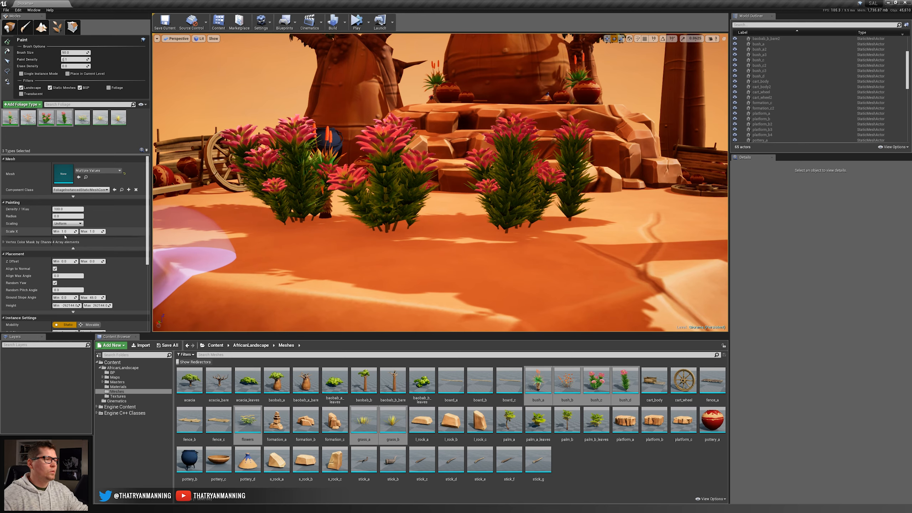
key(s)
right_drag(398, 216, 398, 232)
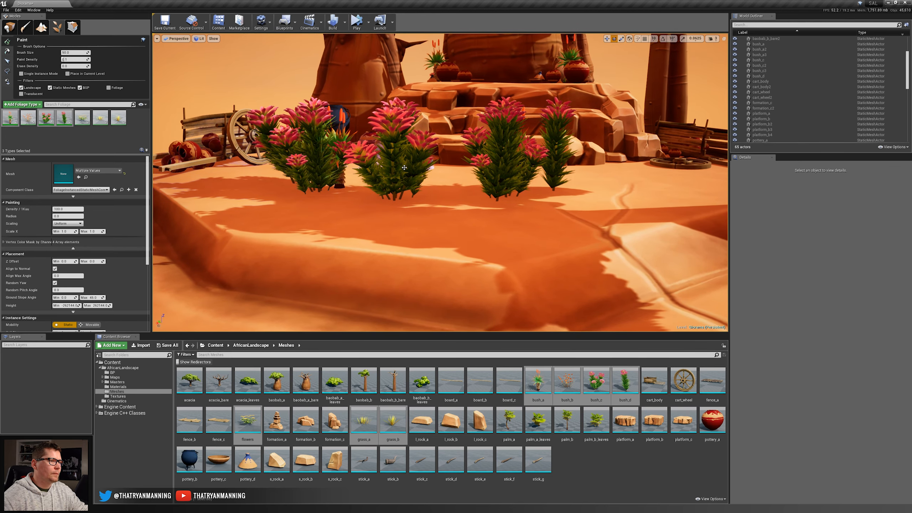
key(ctrl+z)
Leave only bush_a active, paint a few test plants on the open ground and undo them.
right_drag(404, 167, 400, 169)
key(s)
click(10, 118)
click(60, 113)
mouse_move(341, 216)
mouse_down()
mouse_move(330, 213)
mouse_move(504, 241)
mouse_move(260, 242)
mouse_up()
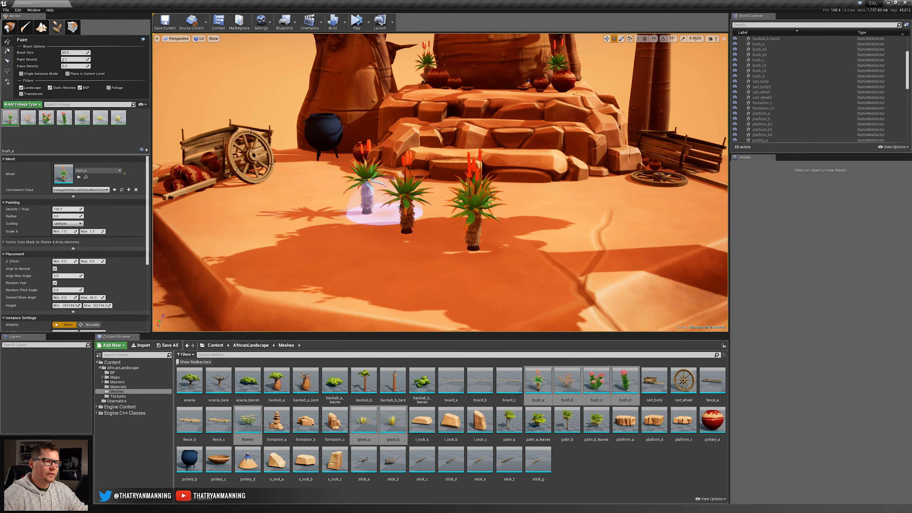
key(ctrl+z)
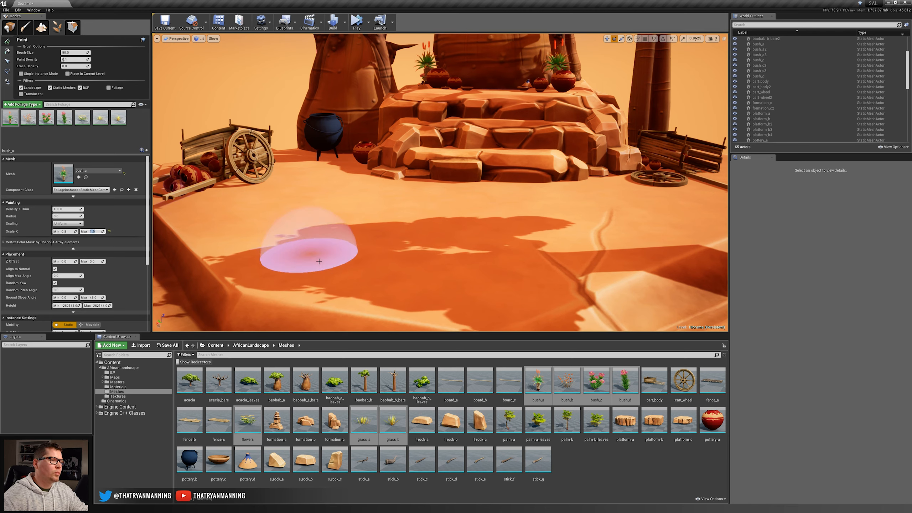
Set the random scale range of bush_a to 0.8–1.3, testing it with strokes that are undone.
mouse_move(305, 244)
mouse_down()
mouse_move(316, 179)
mouse_move(550, 234)
mouse_move(310, 252)
mouse_move(295, 224)
mouse_up()
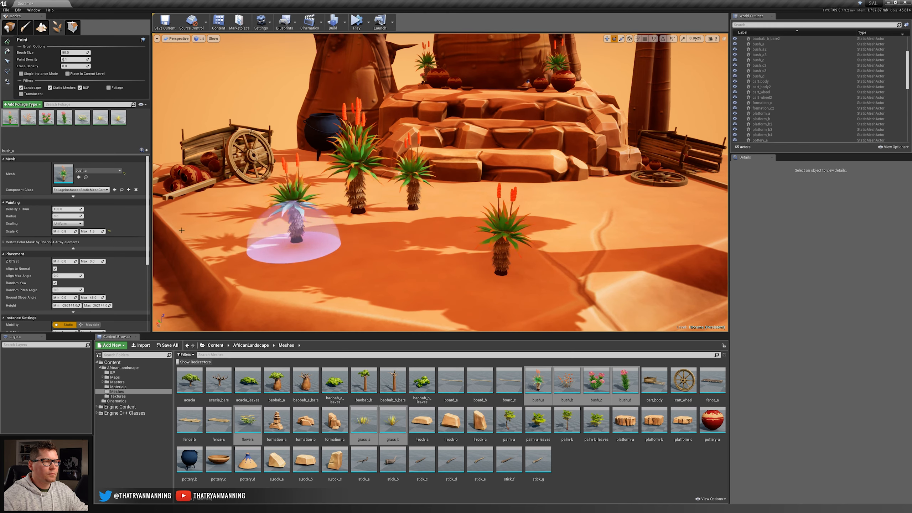
key(ctrl+z)
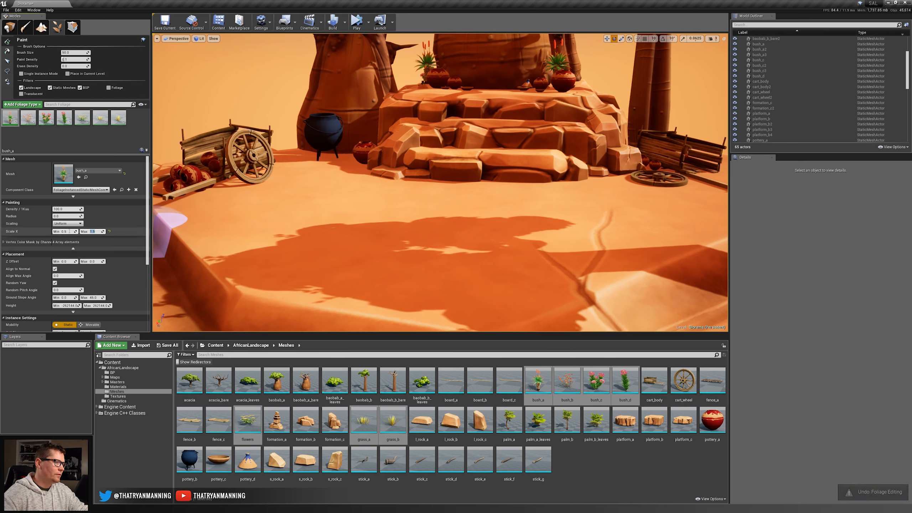
mouse_move(316, 183)
mouse_down()
mouse_move(590, 210)
mouse_move(213, 286)
mouse_move(347, 186)
mouse_up()
key(ctrl+z)
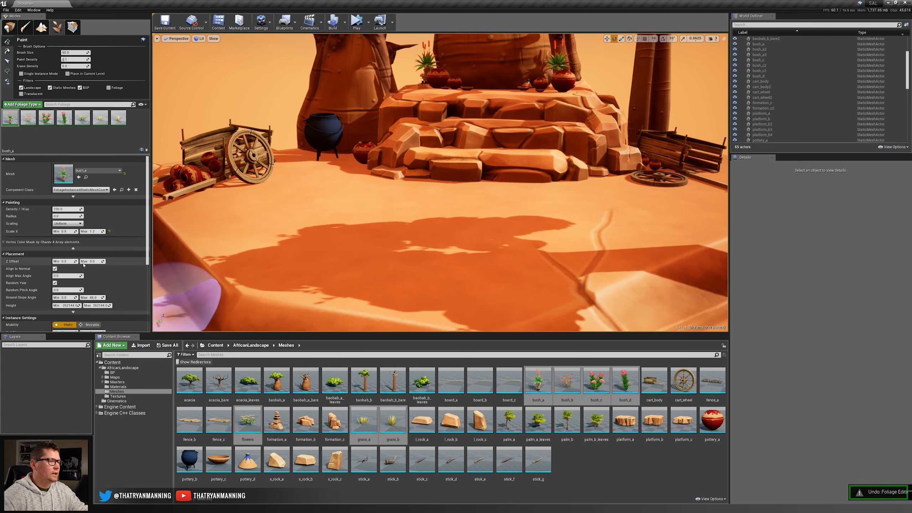
click(66, 232)
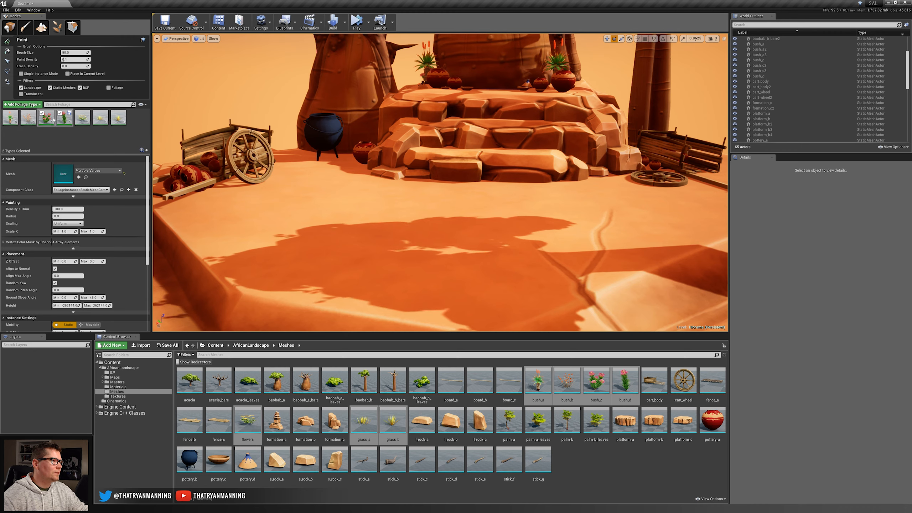
Activate only bush_c and bush_d, paint full-size test bushes in front of the rock steps and undo them.
mouse_move(301, 200)
mouse_down()
mouse_move(539, 224)
mouse_move(290, 244)
mouse_up()
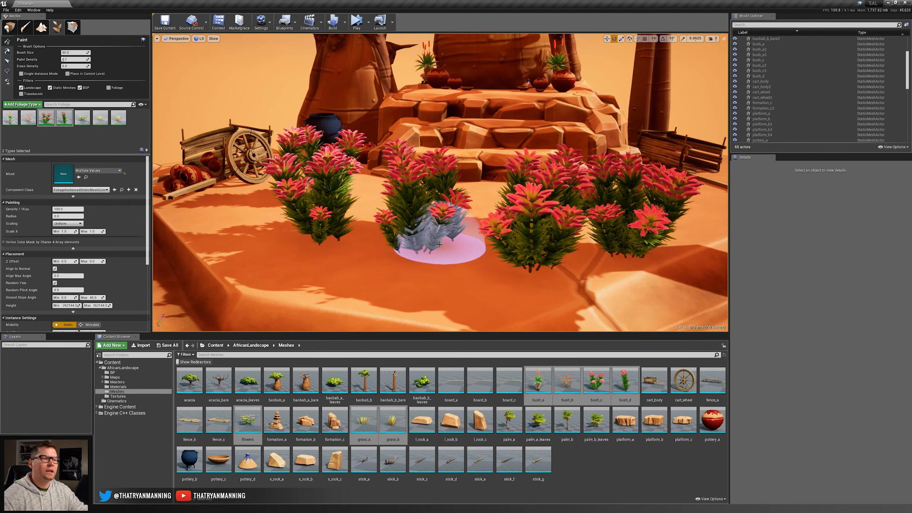
key(s)
right_drag(483, 212, 517, 188)
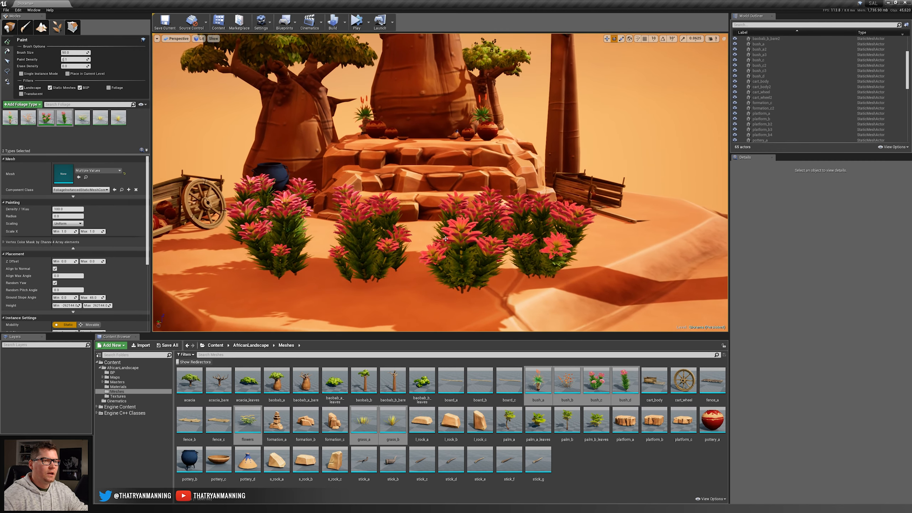
key(ctrl+z)
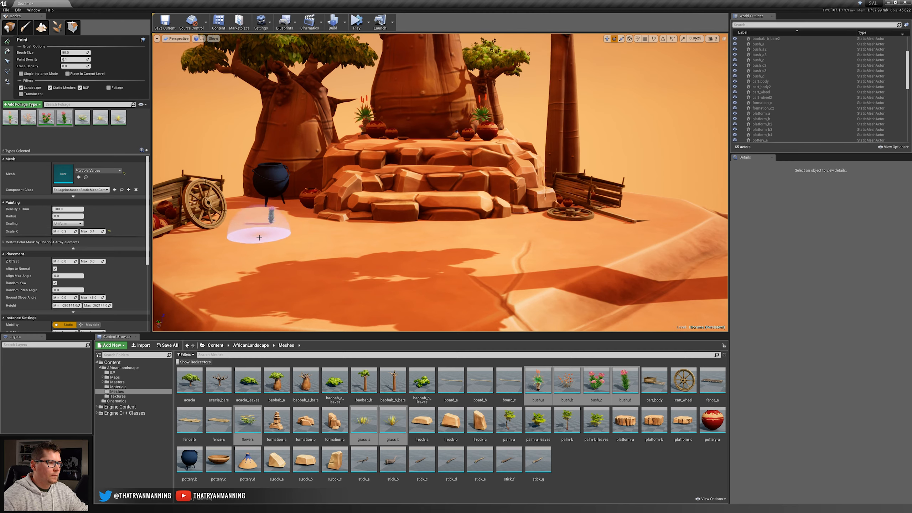
Reduce the random scale range of bush_c and bush_d below full size, checking it with test strokes that are undone.
mouse_move(255, 228)
mouse_down()
mouse_move(438, 264)
mouse_move(346, 264)
mouse_up()
key(ctrl+z)
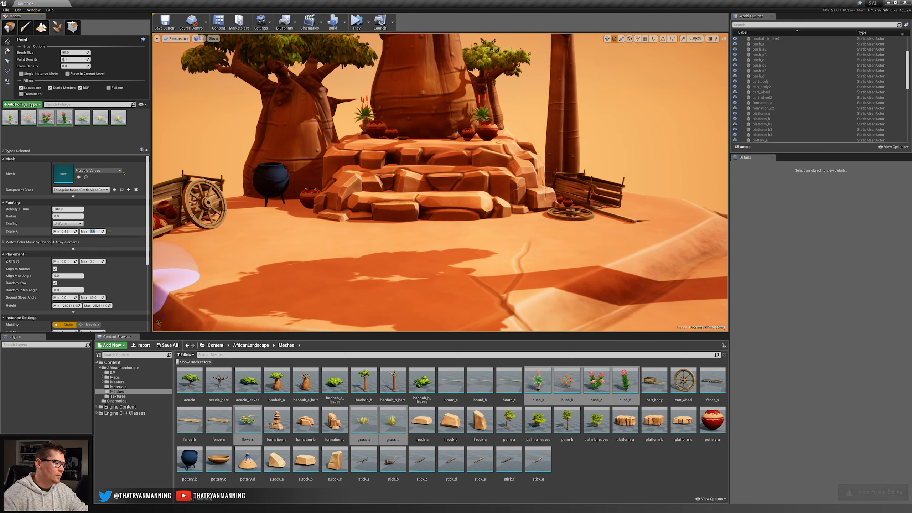
mouse_move(244, 301)
mouse_down()
mouse_move(230, 215)
mouse_move(265, 274)
mouse_move(287, 241)
mouse_move(569, 224)
mouse_move(362, 198)
mouse_up()
key(ctrl+z)
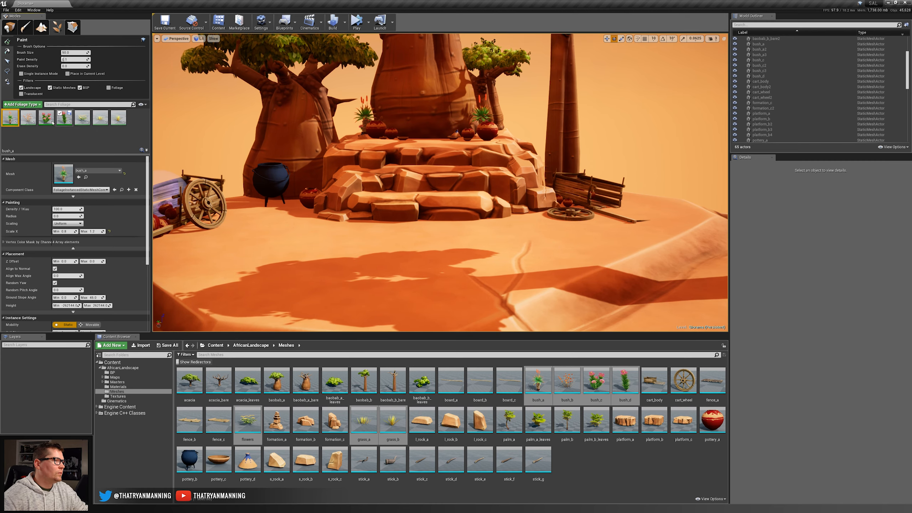
Reactivate bush_a alongside bush_c and bush_d and paint a small flowering bush on the ground in front of the blue pot.
key(w)
mouse_move(413, 281)
right_down()
mouse_move(395, 287)
mouse_move(413, 282)
right_up()
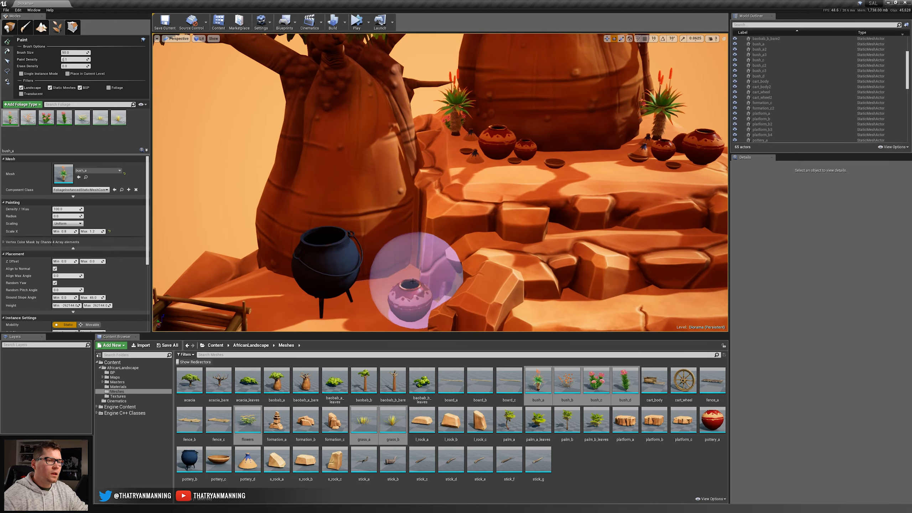
key(s)
mouse_move(493, 225)
right_down()
mouse_move(477, 237)
mouse_move(492, 236)
right_up()
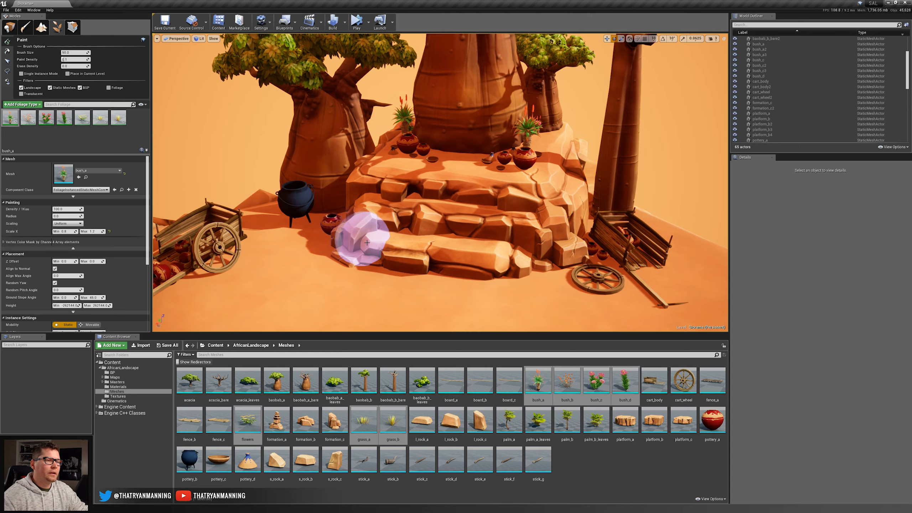
key(d)
mouse_move(367, 243)
right_down()
mouse_move(301, 264)
mouse_move(280, 236)
mouse_move(169, 245)
right_up()
key(w)
click(356, 272)
key(w)
click(286, 239)
key(s)
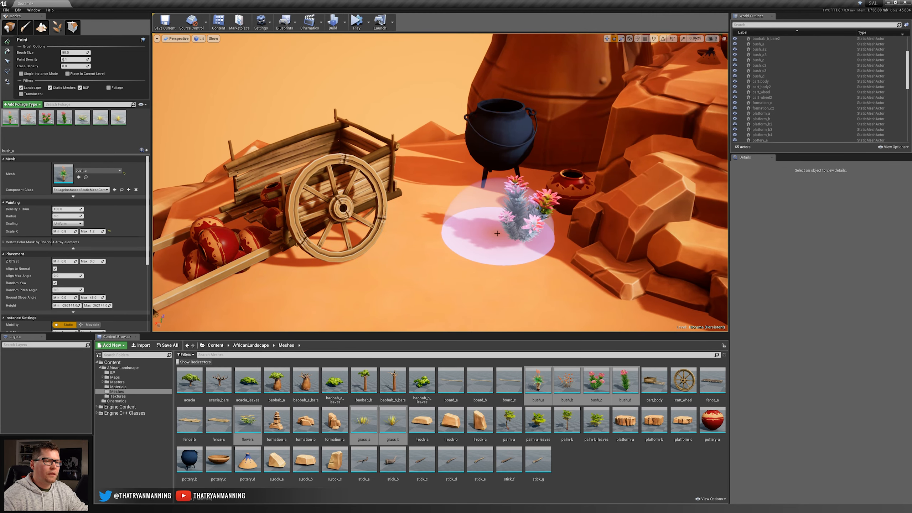
Try painting bushes on the ground and rock ledge at the base of the tall baobab beside the pottery cart.
shift+click(513, 231)
mouse_move(489, 241)
right_down()
mouse_move(426, 240)
mouse_move(417, 228)
right_up()
click(401, 215)
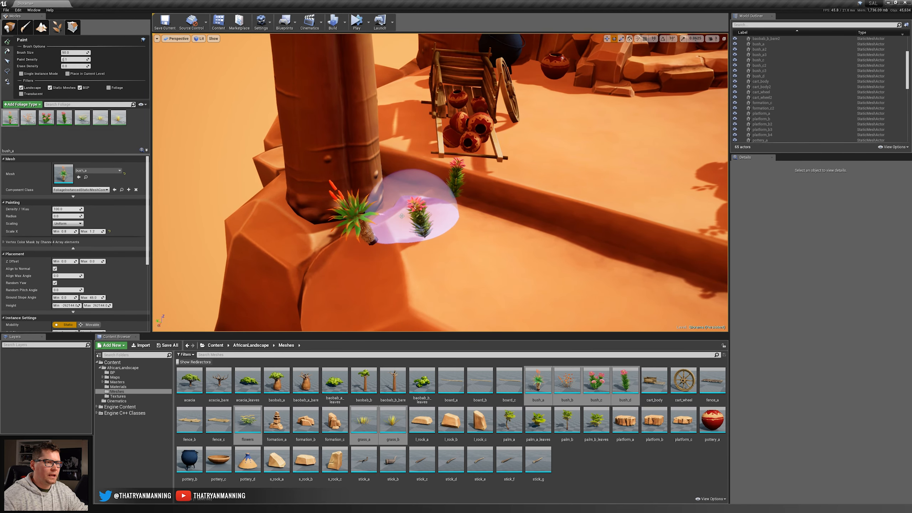
click(403, 174)
mouse_move(486, 233)
right_down()
mouse_move(445, 248)
mouse_move(442, 221)
right_up()
shift+drag(373, 219, 431, 162)
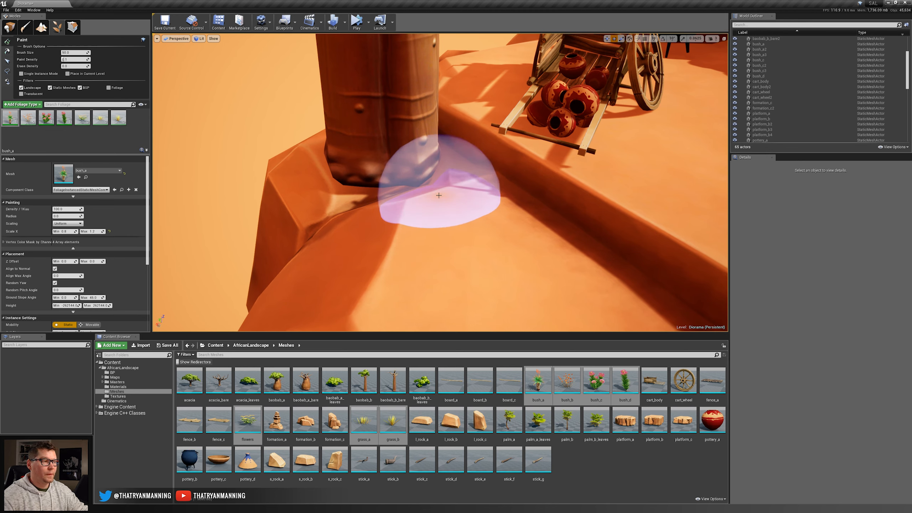
key(s)
right_drag(328, 201, 375, 176)
Turn off Align to Normal for bush_a, bush_c and bush_d, undoing the test stroke at the tall baobab.
click(50, 88)
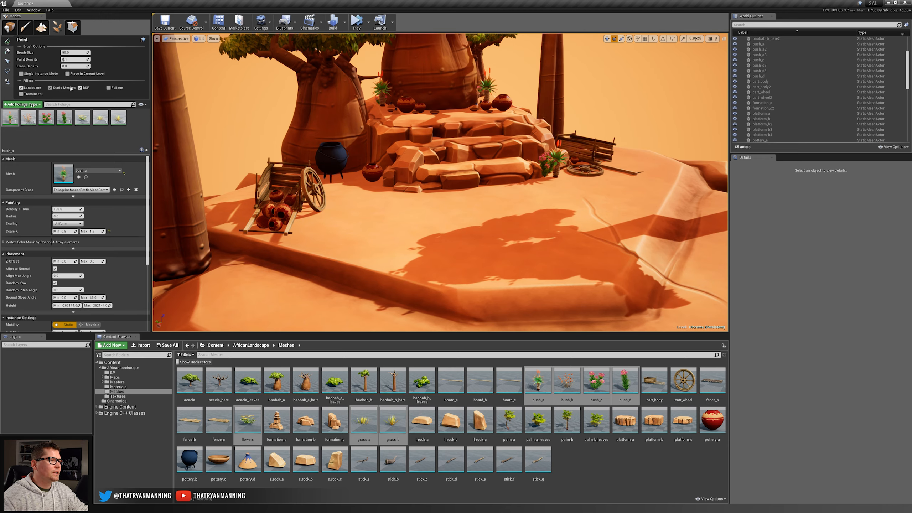
right_drag(427, 266, 376, 304)
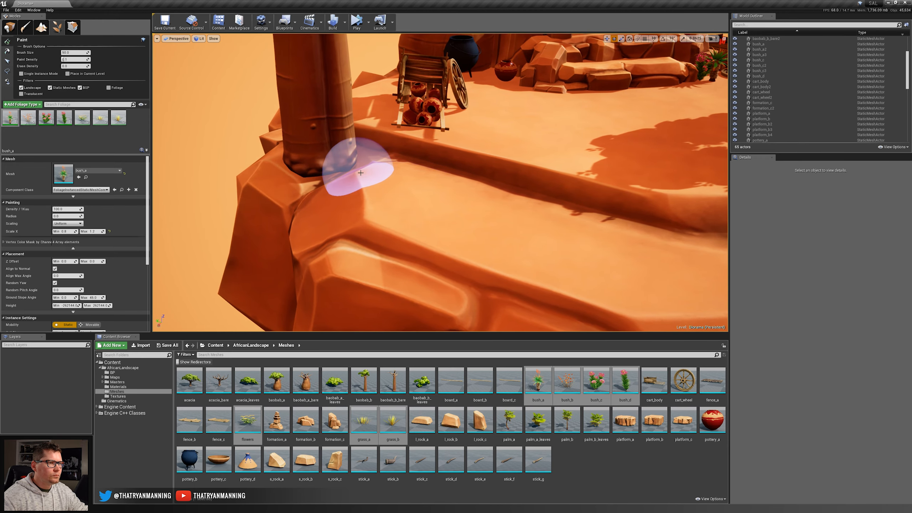
click(55, 268)
mouse_move(362, 165)
mouse_down()
mouse_move(372, 171)
mouse_move(406, 144)
mouse_up()
mouse_move(406, 143)
right_down()
mouse_move(431, 194)
mouse_move(386, 212)
right_up()
key(ctrl+z)
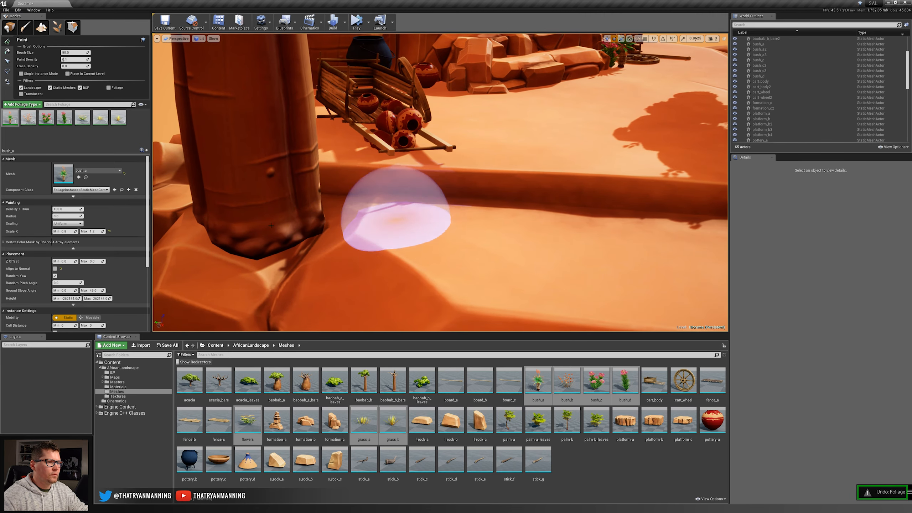
ctrl+click(46, 119)
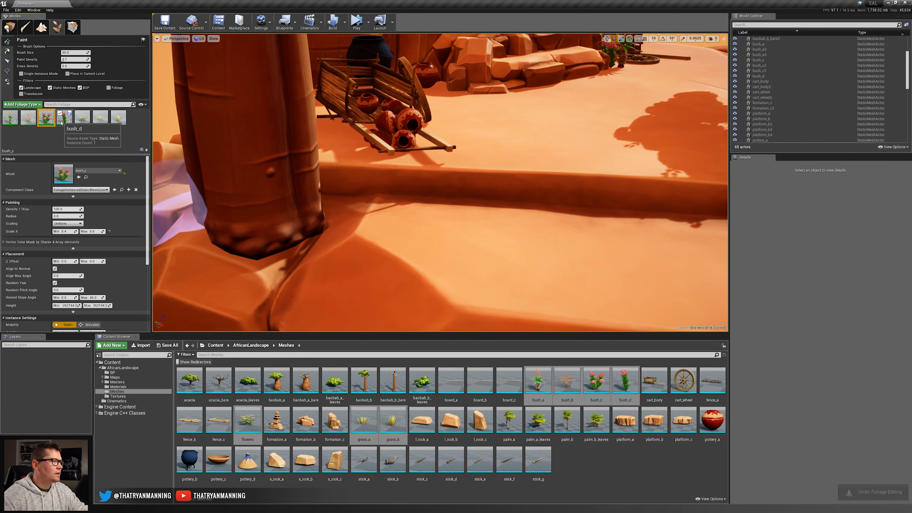
ctrl+click(64, 117)
click(55, 268)
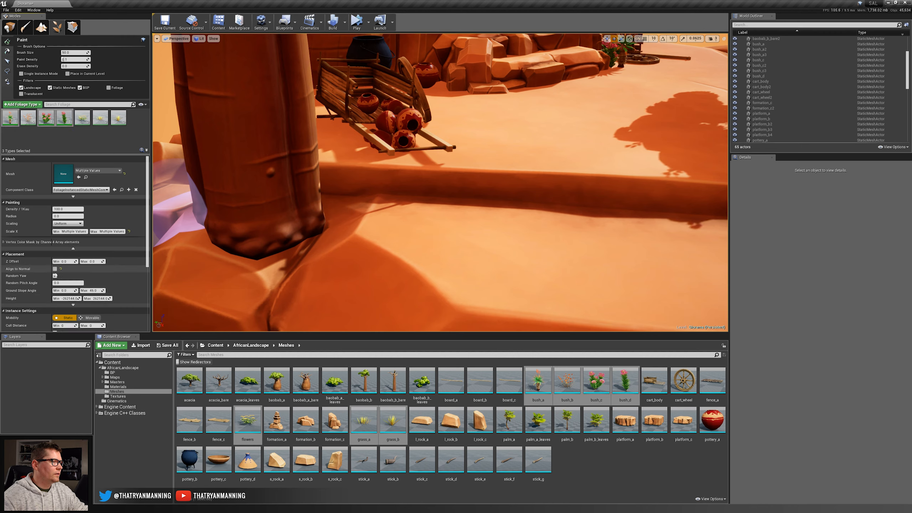
Paint a few small flowering bushes around the base of the tall baobab beside the pottery cart.
drag(366, 183, 323, 268)
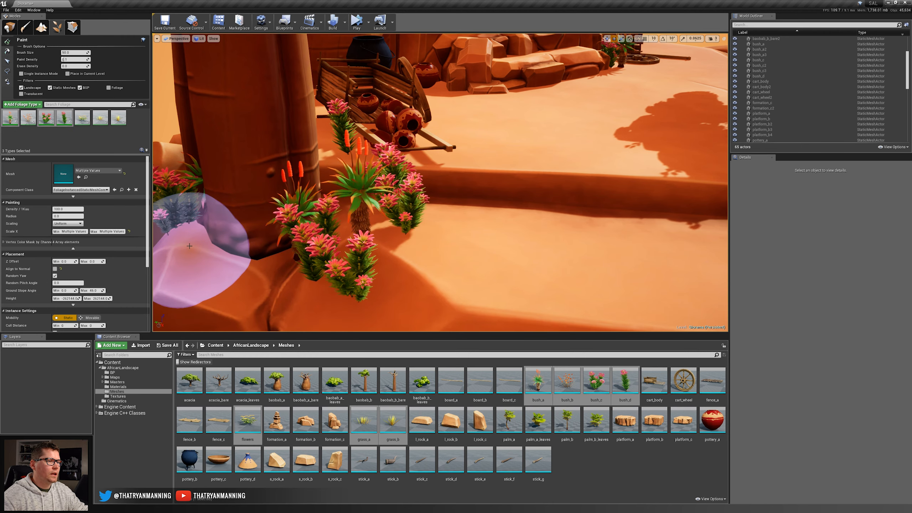
mouse_move(407, 232)
shift+mouse_down()
mouse_move(359, 179)
mouse_move(123, 179)
shift+mouse_up()
right_drag(381, 196, 373, 201)
key(s)
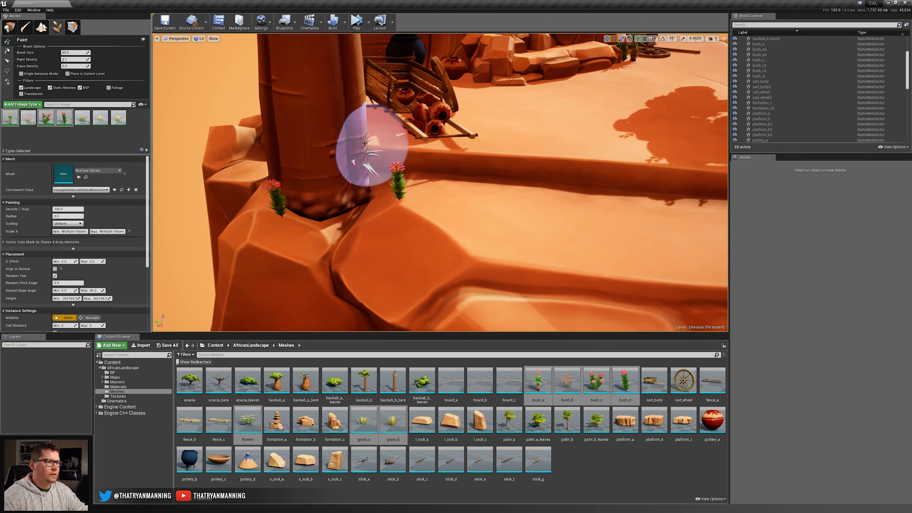
key(d)
mouse_move(357, 184)
right_down()
mouse_move(323, 192)
mouse_move(306, 212)
mouse_move(316, 220)
right_up()
drag(377, 147, 359, 145)
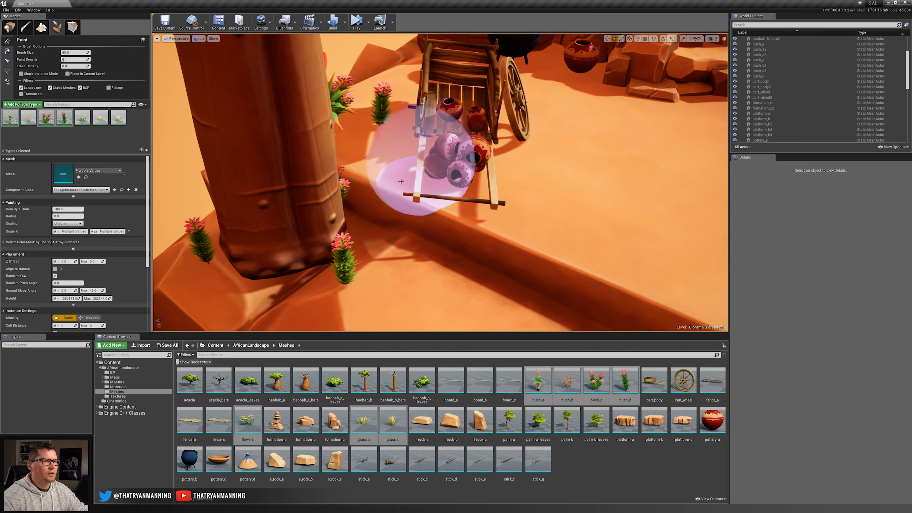
Paint flowering bushes on the ground around the pottery cart, undoing the unwanted stroke.
key(a)
mouse_move(401, 181)
right_down()
mouse_move(445, 178)
mouse_move(455, 155)
mouse_move(449, 183)
mouse_move(466, 185)
mouse_move(443, 158)
mouse_move(503, 154)
mouse_move(539, 195)
mouse_move(582, 208)
mouse_move(553, 205)
right_up()
click(467, 203)
key(ctrl+z)
click(340, 209)
key(w)
click(451, 192)
Paint flowering bushes behind the second cart and on the rock ledges around the neighbouring bare trunk.
key(w)
key(s)
click(519, 212)
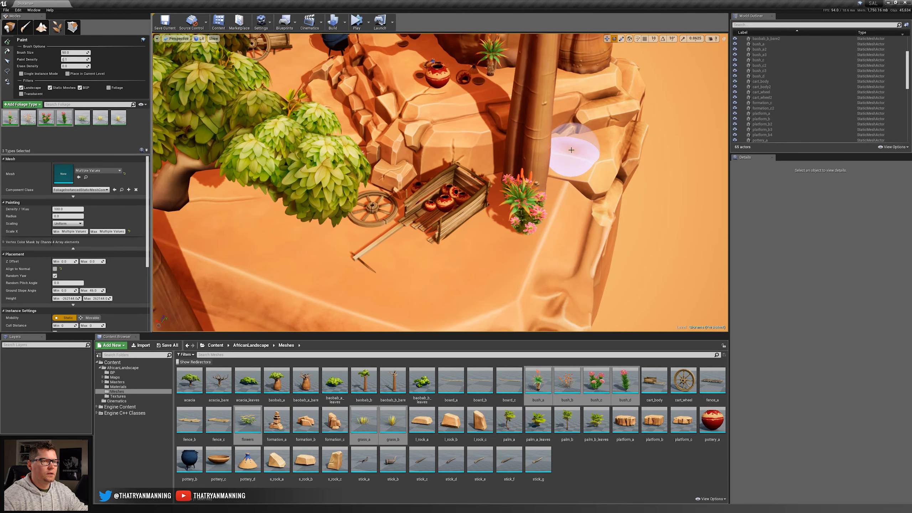
click(594, 144)
key(w)
mouse_move(574, 85)
right_down()
mouse_move(596, 86)
mouse_move(589, 57)
right_up()
click(520, 82)
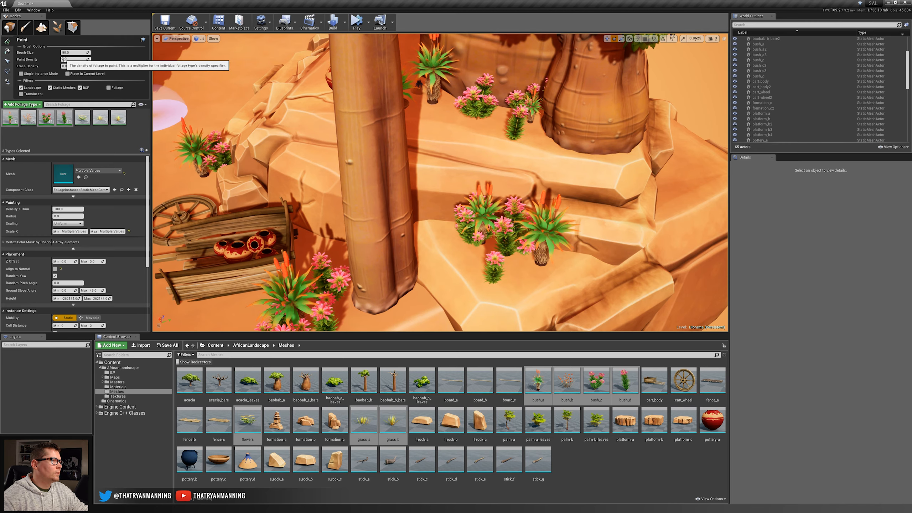
Paint aloe and flowering bushes along the rock ledges behind the large central baobab.
key(d)
mouse_move(590, 126)
right_down()
mouse_move(445, 108)
mouse_move(445, 94)
right_up()
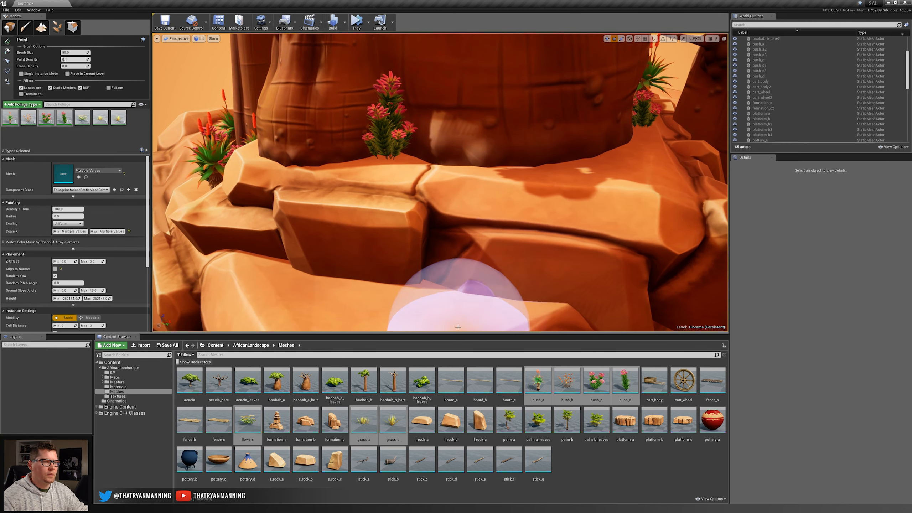
right_drag(427, 303, 427, 316)
key(s)
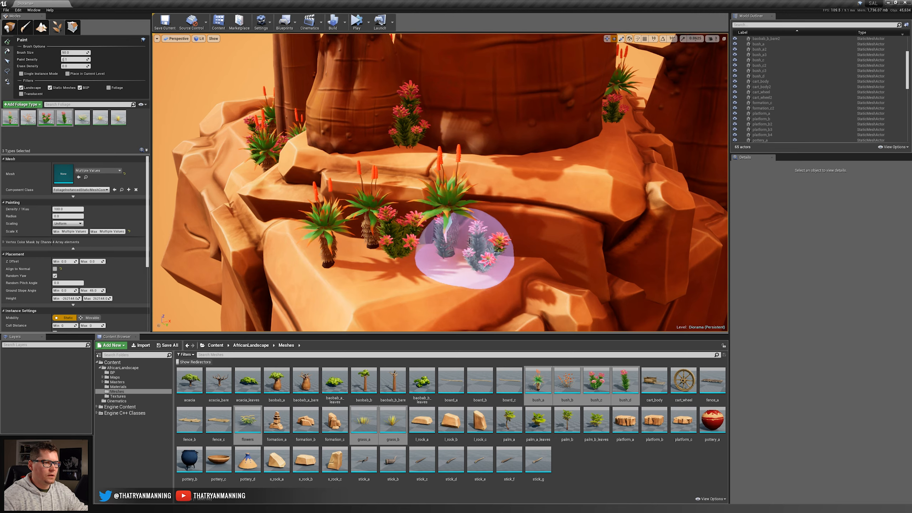
click(585, 144)
key(w)
right_drag(563, 251, 632, 258)
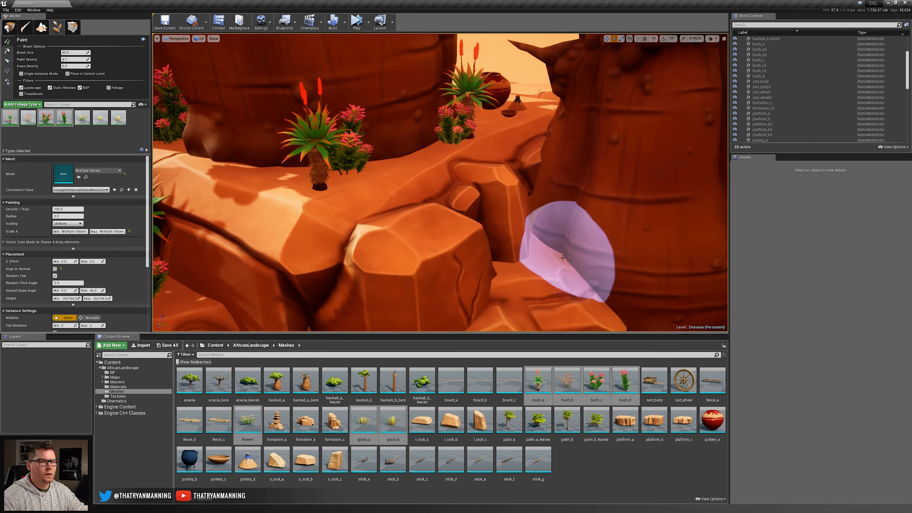
key(w)
mouse_move(474, 123)
right_down()
mouse_move(517, 125)
mouse_move(352, 139)
mouse_move(302, 131)
mouse_move(295, 175)
right_up()
Paint aloe and flowering bushes around the base of the tall baobab at the front corner of the diorama.
key(s)
key(w)
right_drag(649, 210, 589, 230)
key(d)
click(487, 264)
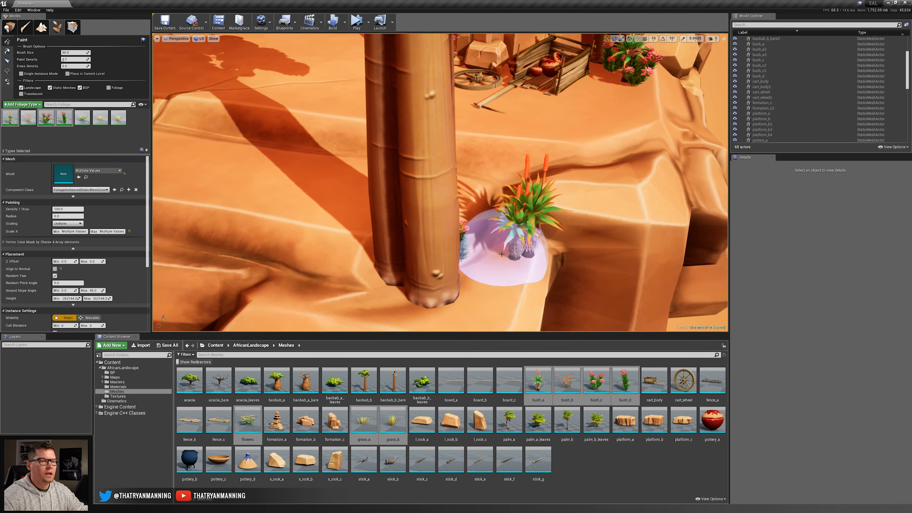
mouse_move(422, 295)
mouse_down()
mouse_move(362, 286)
mouse_move(431, 255)
mouse_up()
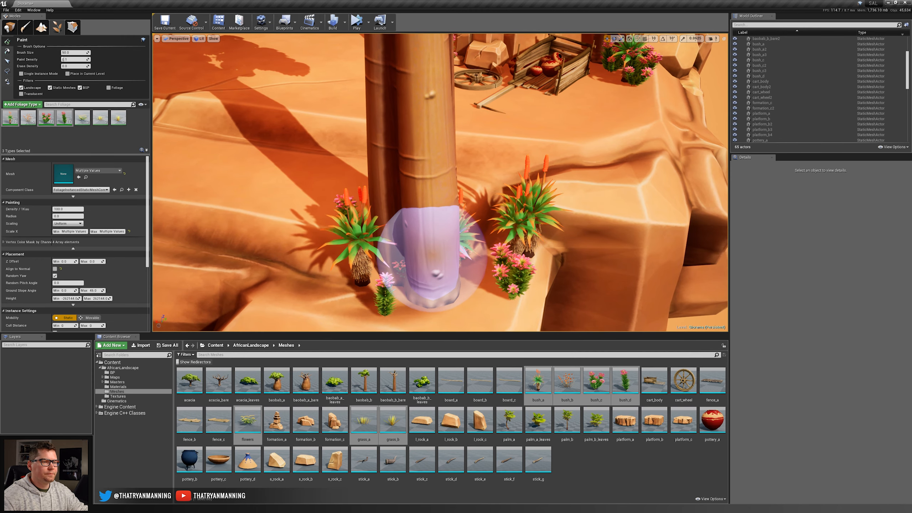
Reduce the foliage brush size to 25.
right_click(432, 254)
key(bracketleft)
right_drag(431, 254, 456, 290)
key(bracketleft)
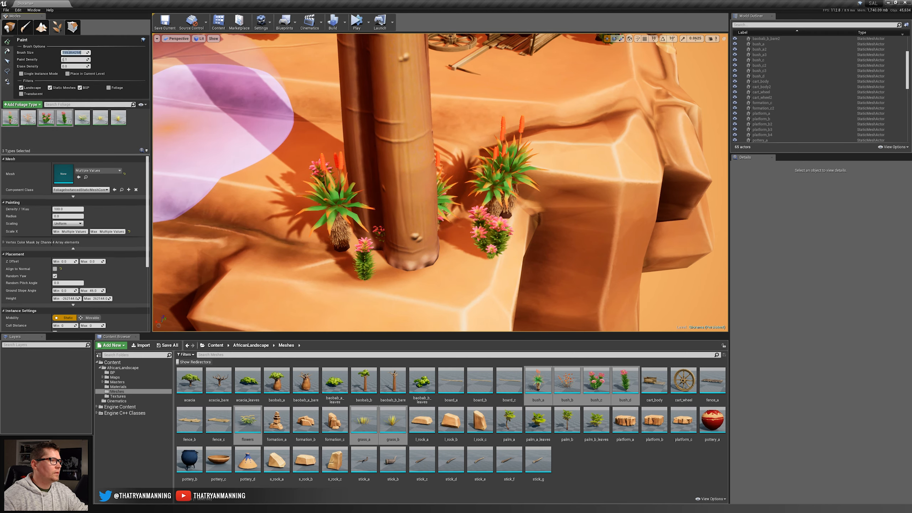
text(0.25)
key(Return)
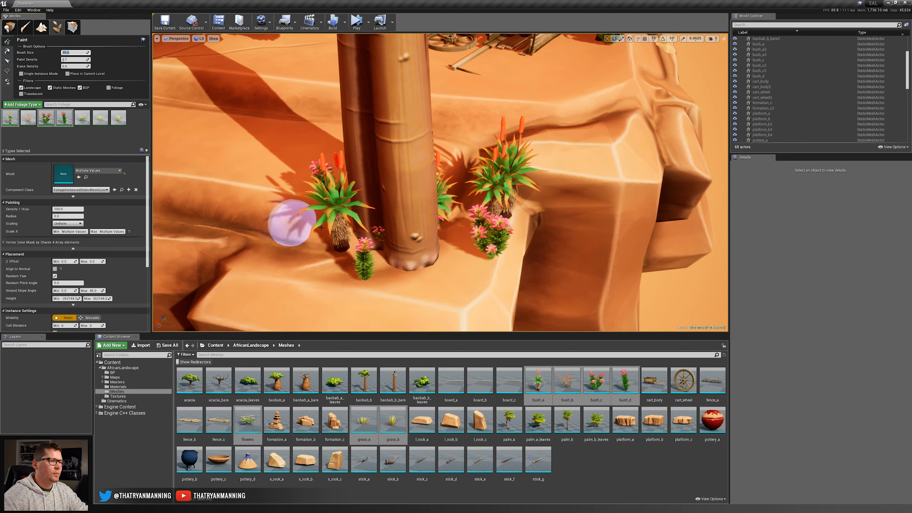
Fill the bare spots close to the front corner baobab's trunk with more aloe and flowering bushes.
right_drag(391, 236, 236, 235)
click(509, 194)
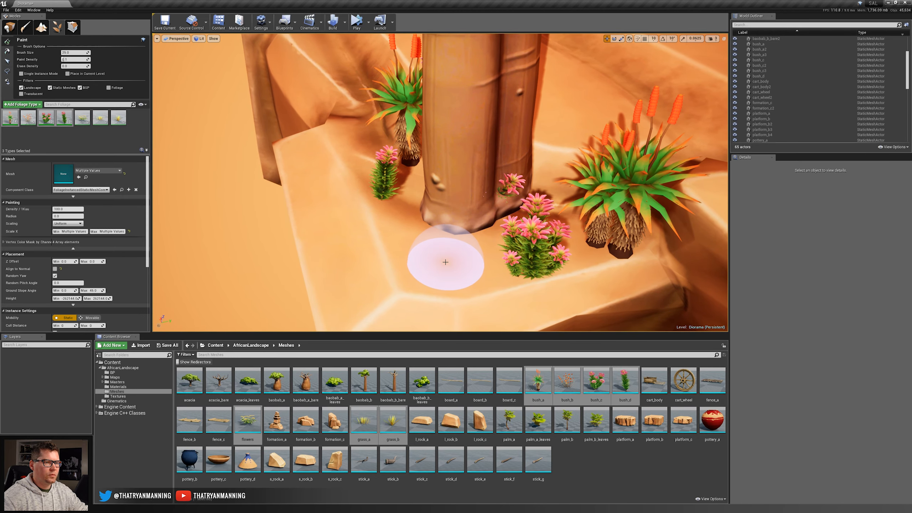
click(431, 264)
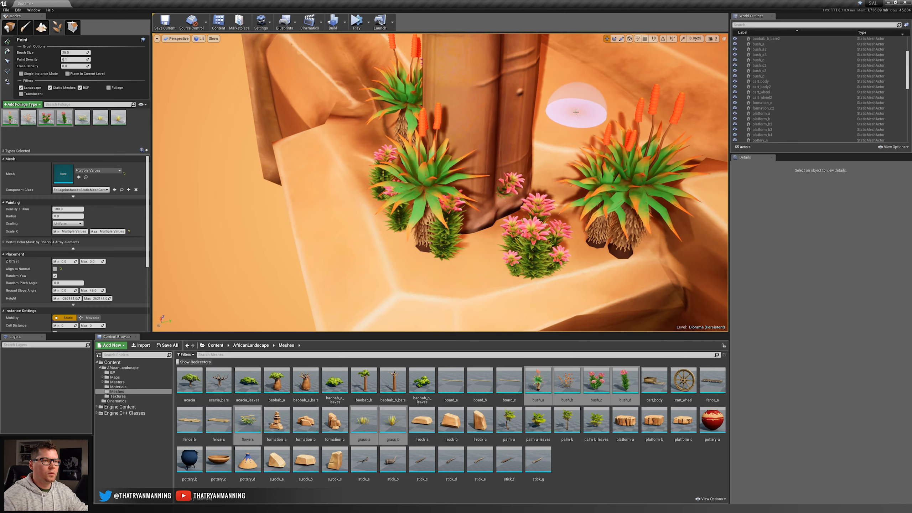
click(565, 110)
Examine the bush distribution across the whole diorama and up close around the rock steps and second cart.
right_drag(523, 124, 617, 115)
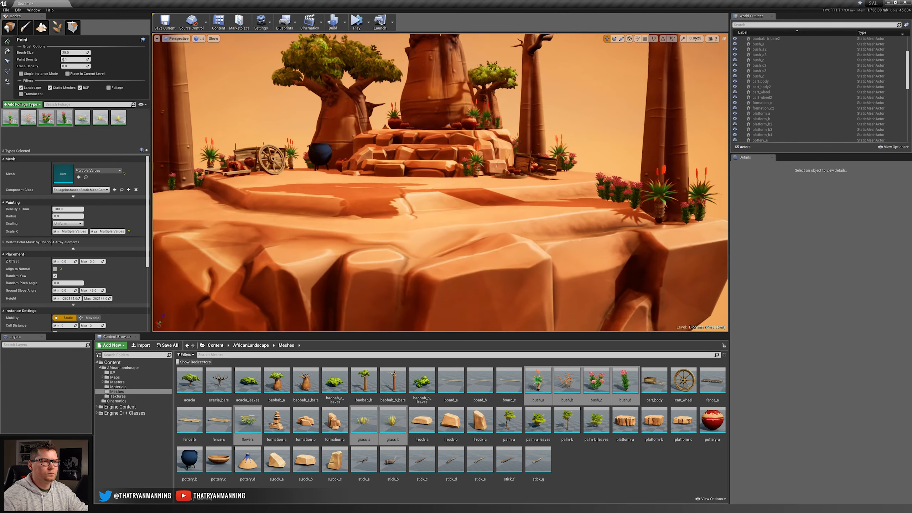
alt+drag(440, 179, 373, 179)
right_drag(517, 112, 505, 126)
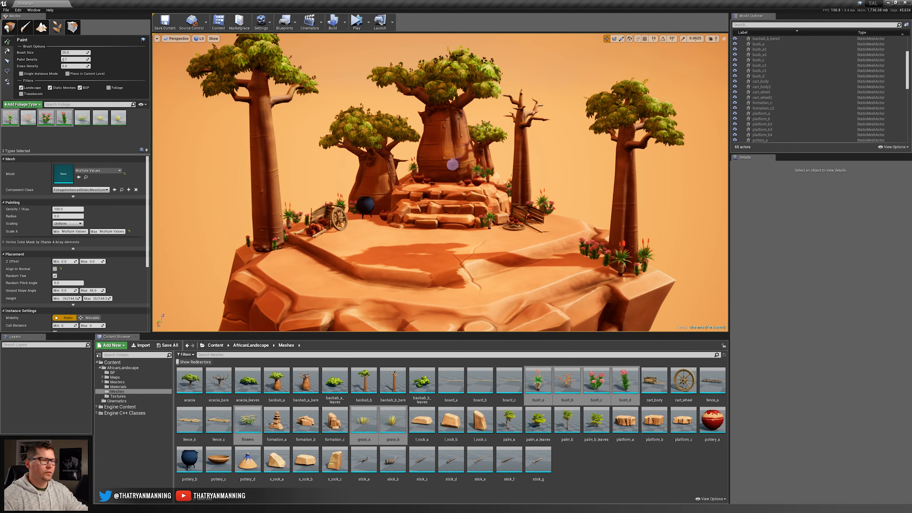
key(w)
mouse_move(367, 229)
right_down()
mouse_move(380, 240)
mouse_move(372, 239)
mouse_move(554, 280)
right_up()
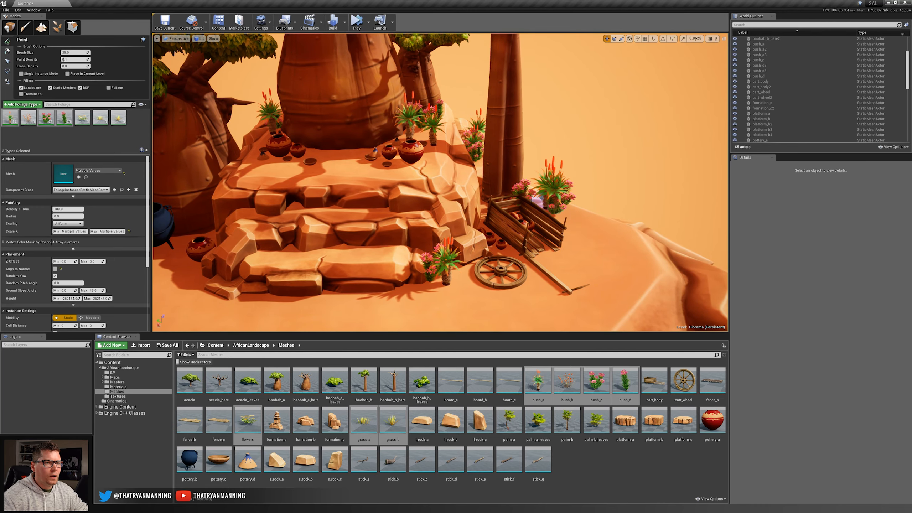
key(s)
right_drag(430, 197, 405, 180)
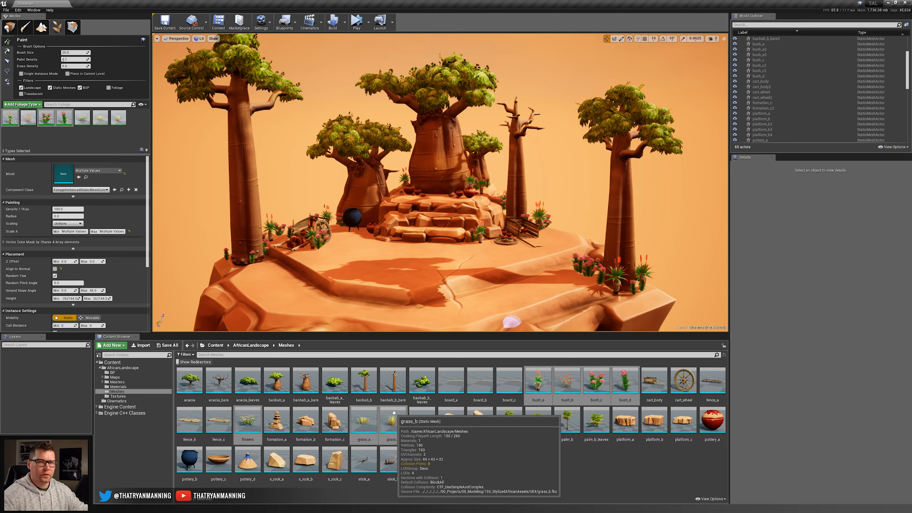
Deactivate bush_a, bush_c and bush_d for painting and select bush_b.
click(59, 124)
ctrl+click(47, 119)
ctrl+click(11, 117)
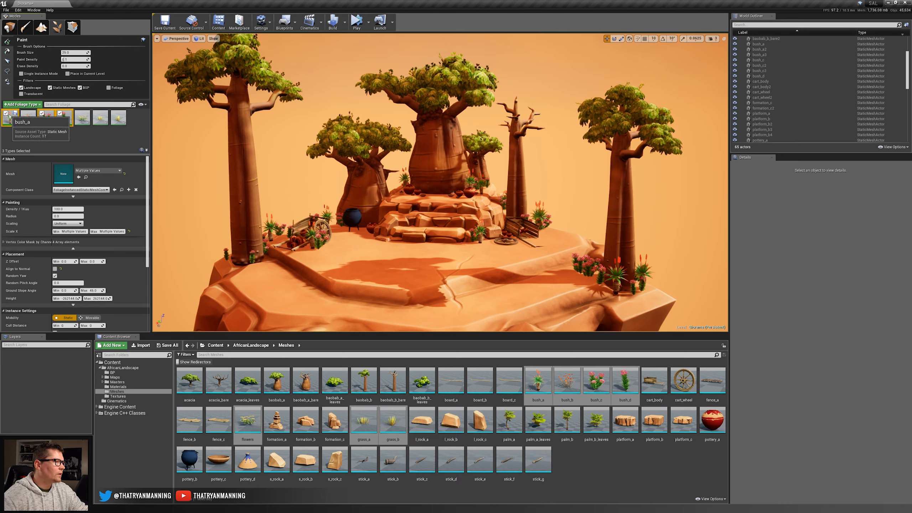
click(29, 117)
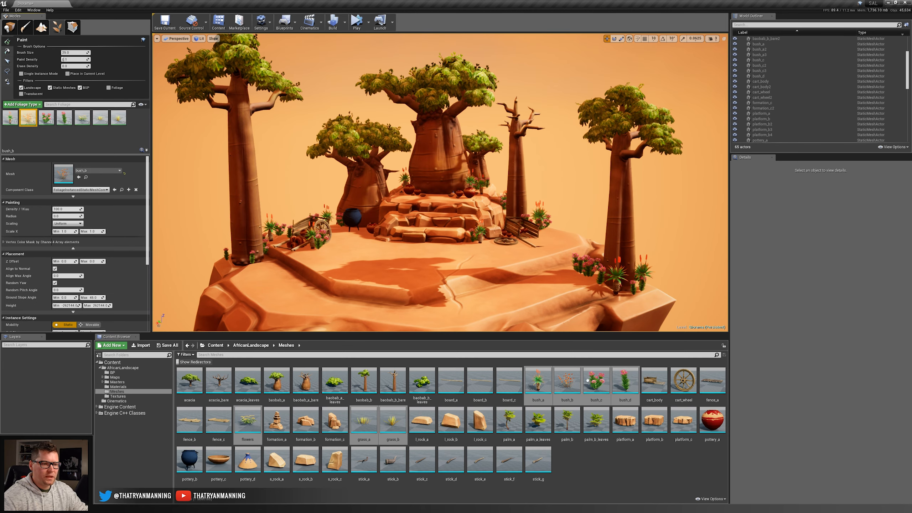
mouse_move(566, 383)
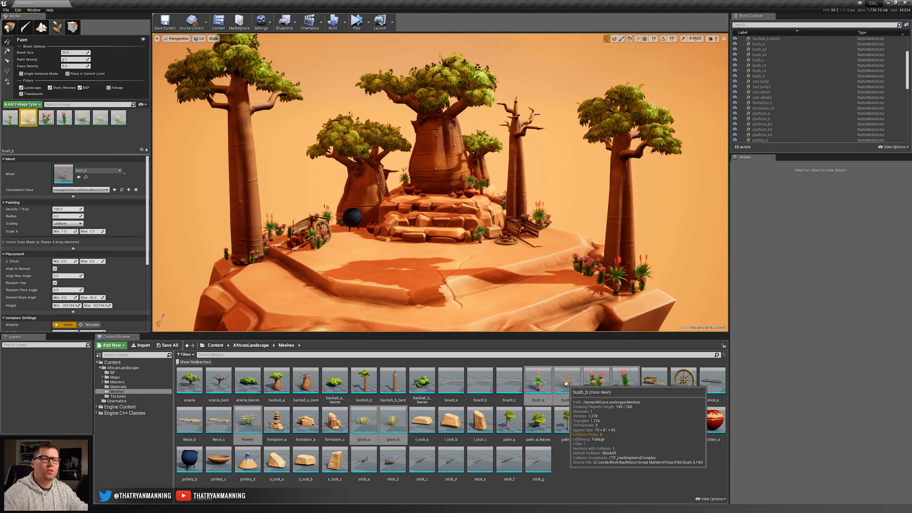
click(566, 383)
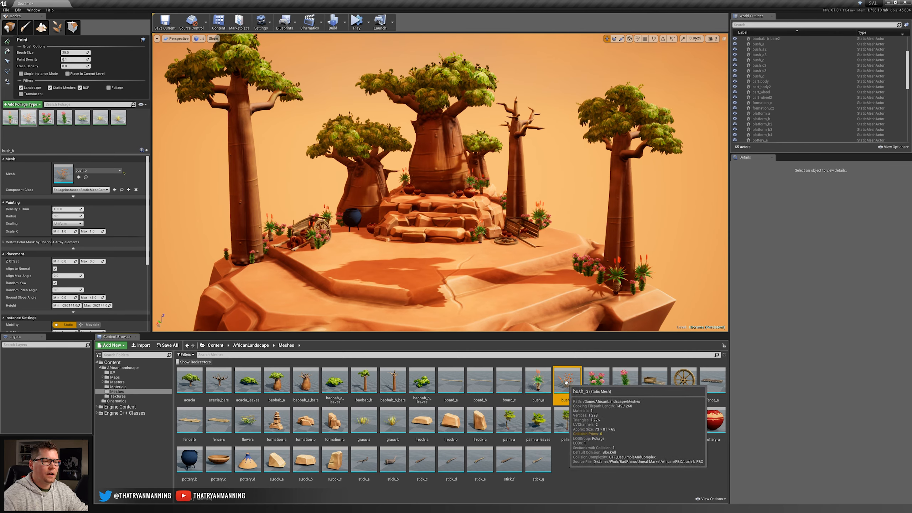
mouse_move(585, 370)
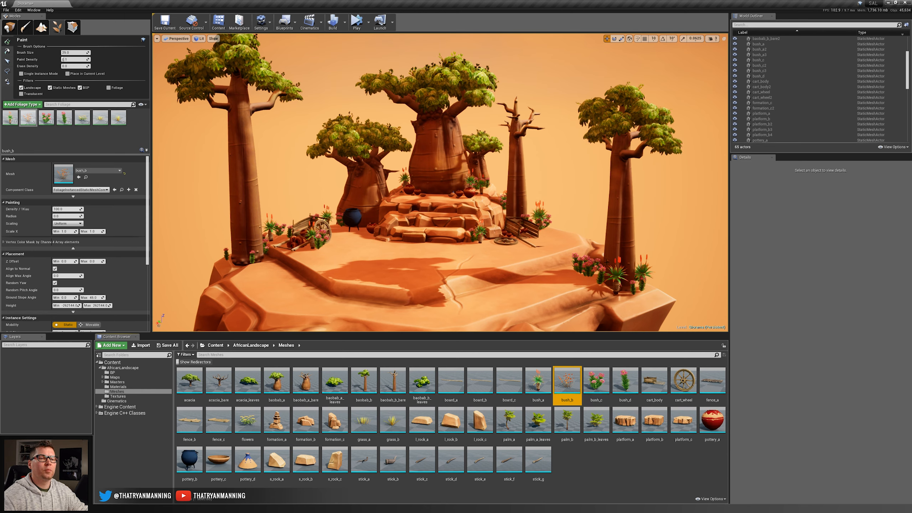
click(24, 119)
ctrl+click(95, 120)
ctrl+click(112, 120)
click(96, 114)
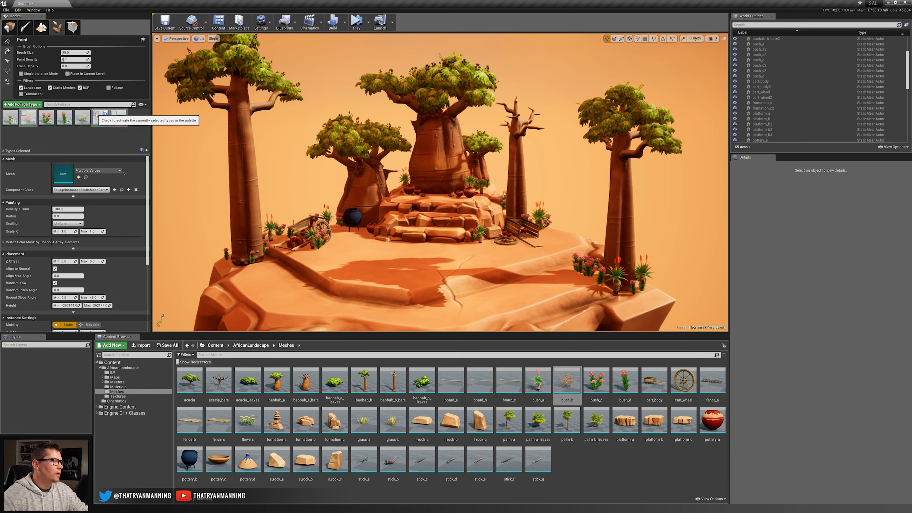
click(96, 114)
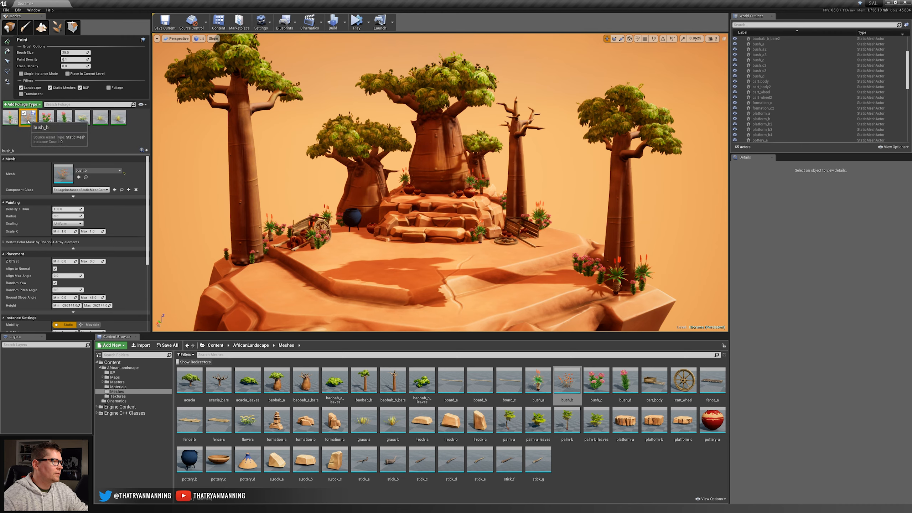
click(99, 118)
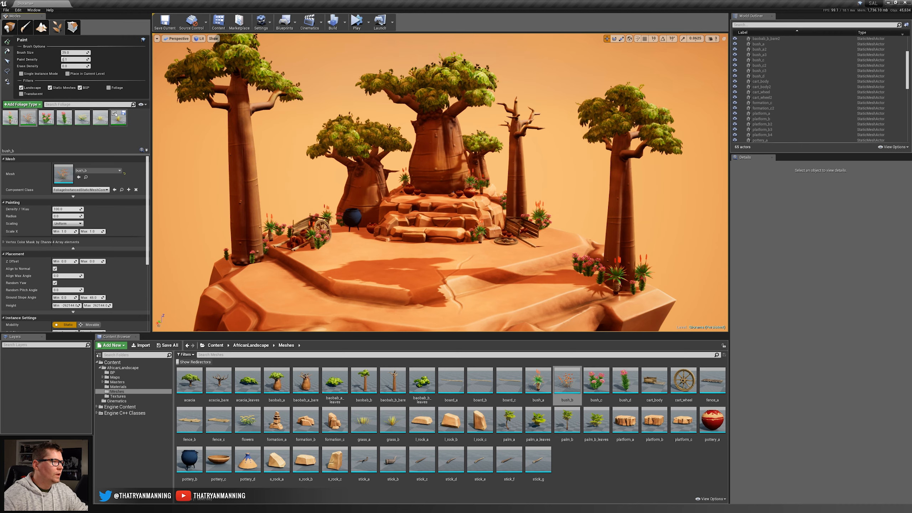
Activate only bush_b, undo its test strokes on the open ground, and reduce its random scale range.
click(29, 122)
click(390, 259)
mouse_move(391, 259)
right_down()
mouse_move(395, 280)
mouse_move(387, 276)
right_up()
key(w)
shift+click(480, 234)
key(ctrl+z)
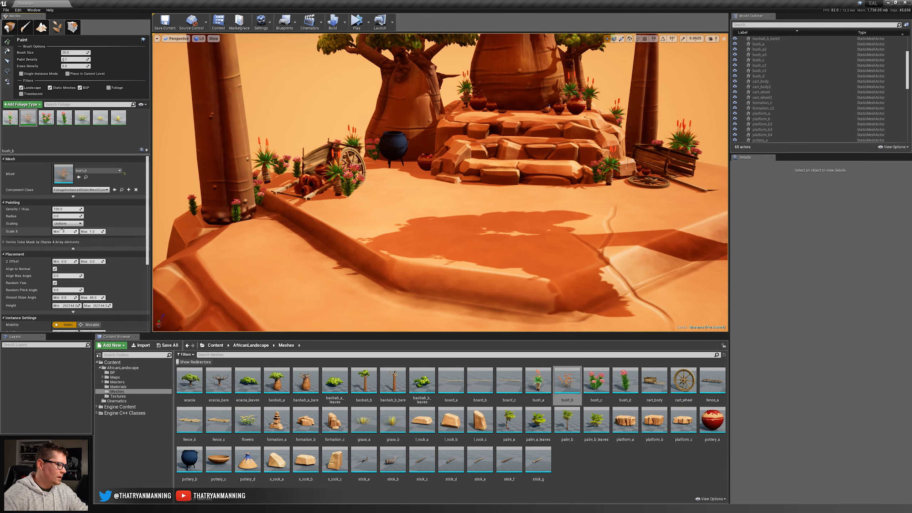
key(Return)
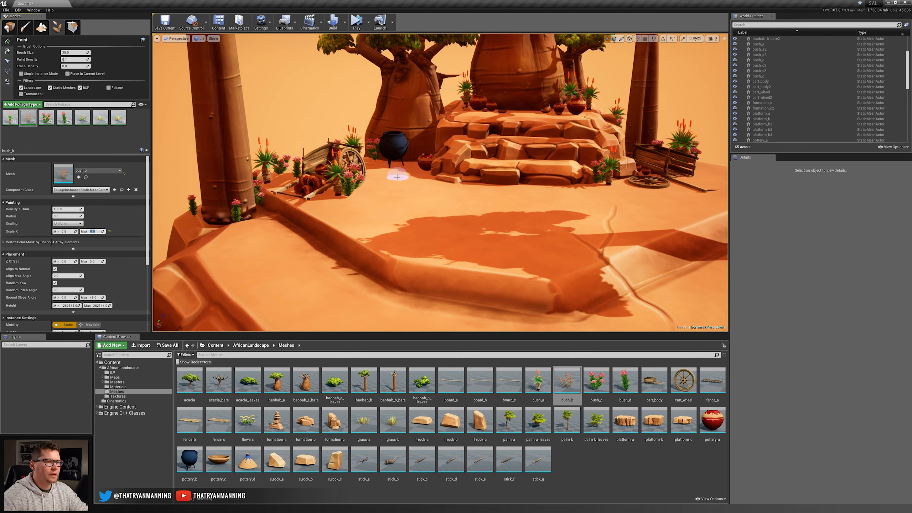
Enlarge the brush, lower the paint density, adjust bush_b's minimum scale and turn off its Align to Normal.
click(395, 226)
key(bracketright)
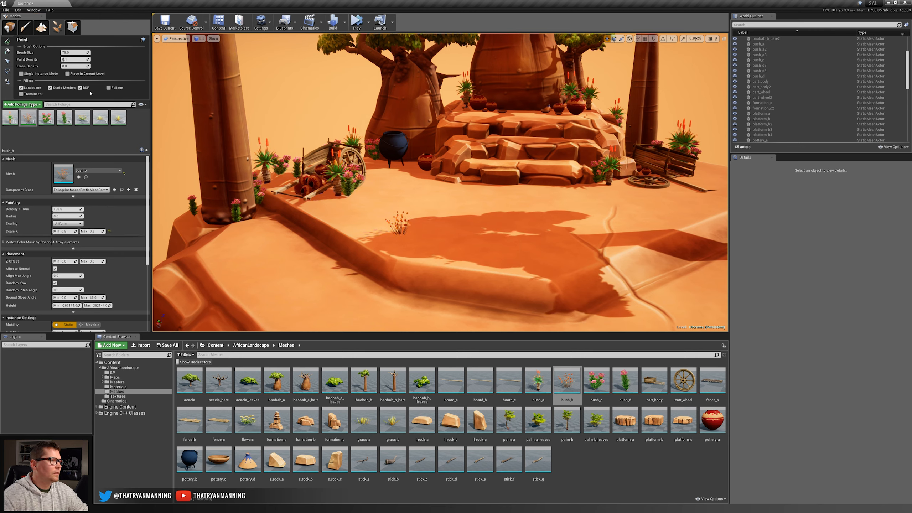
click(72, 59)
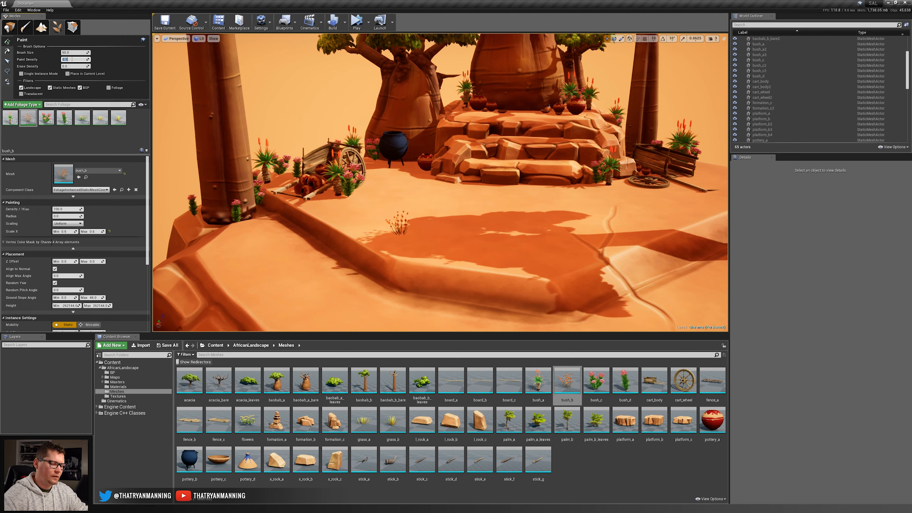
mouse_move(417, 208)
mouse_down()
mouse_move(387, 187)
mouse_move(305, 241)
mouse_move(314, 270)
mouse_move(264, 260)
mouse_move(398, 185)
mouse_move(174, 284)
mouse_move(193, 254)
mouse_move(155, 252)
mouse_up()
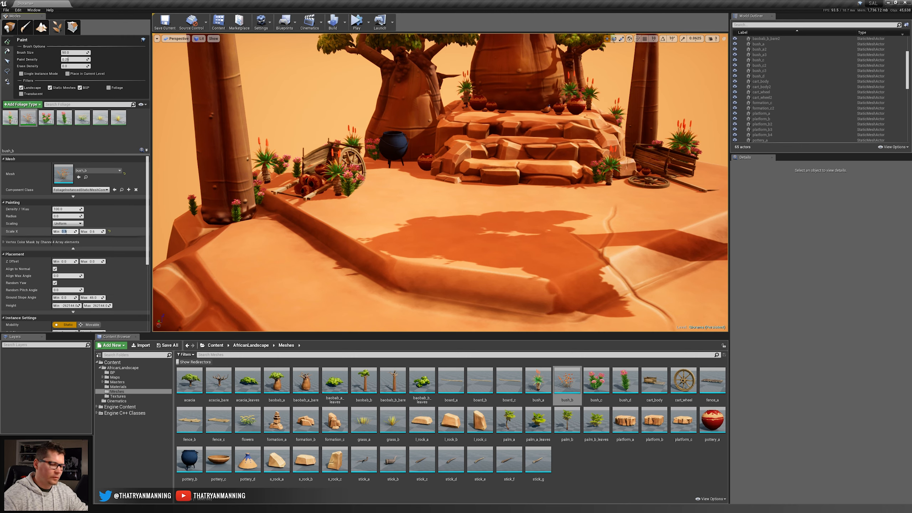
click(54, 268)
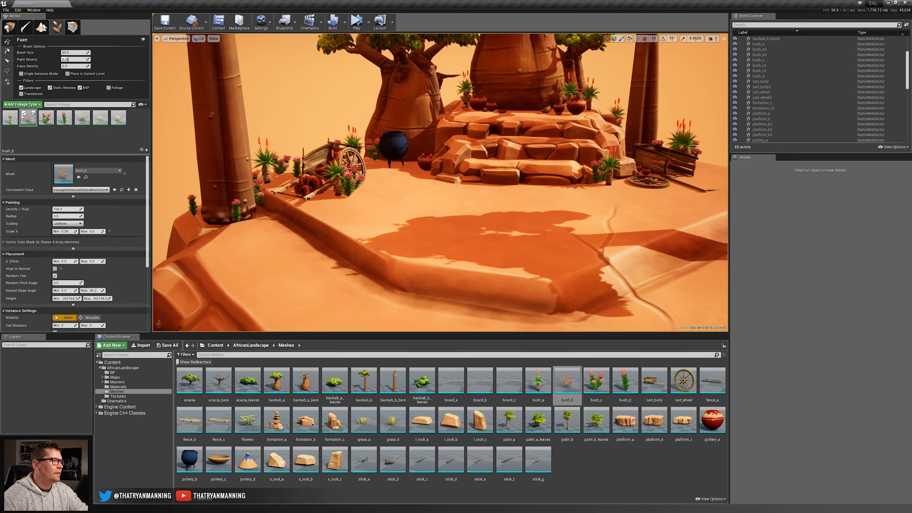
Activate both grass types for painting, grass_a and grass_b, and undo their test strokes on the open ground.
click(118, 117)
ctrl+click(98, 116)
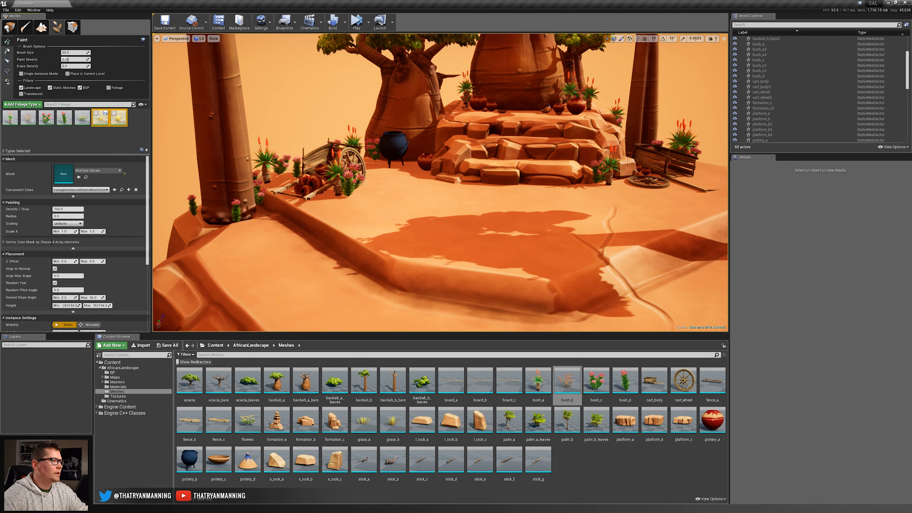
mouse_move(422, 189)
mouse_down()
mouse_move(546, 212)
mouse_move(416, 202)
mouse_move(468, 224)
mouse_move(436, 264)
mouse_move(503, 230)
mouse_up()
right_drag(496, 257, 507, 261)
key(w)
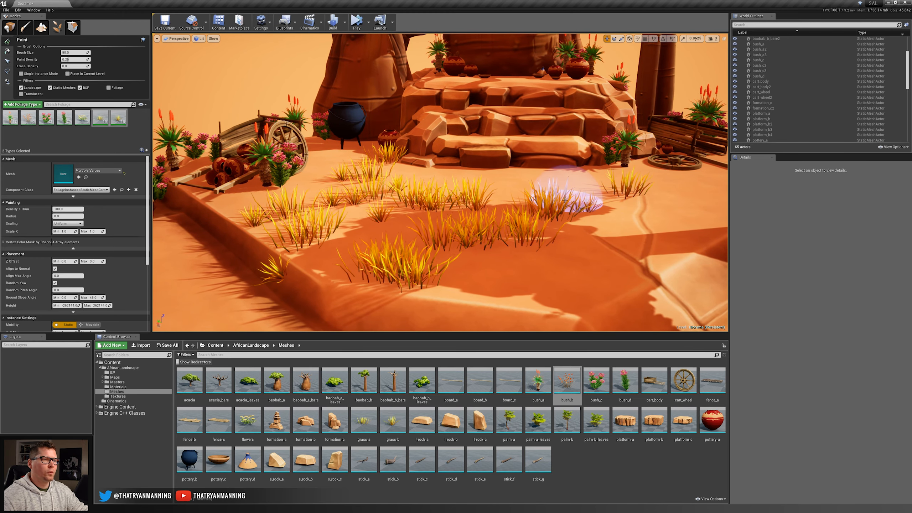
key(ctrl+z)
key(ctrl+z)
key(ctrl+z)
key(ctrl+z)
key(ctrl+z)
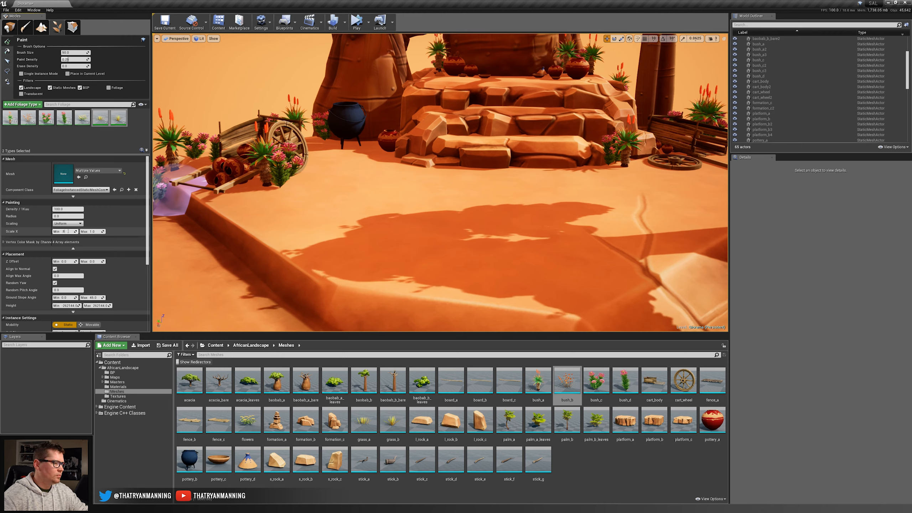
Turn off Align to Normal for both grass types and undo the test stroke beside the black pot.
click(55, 268)
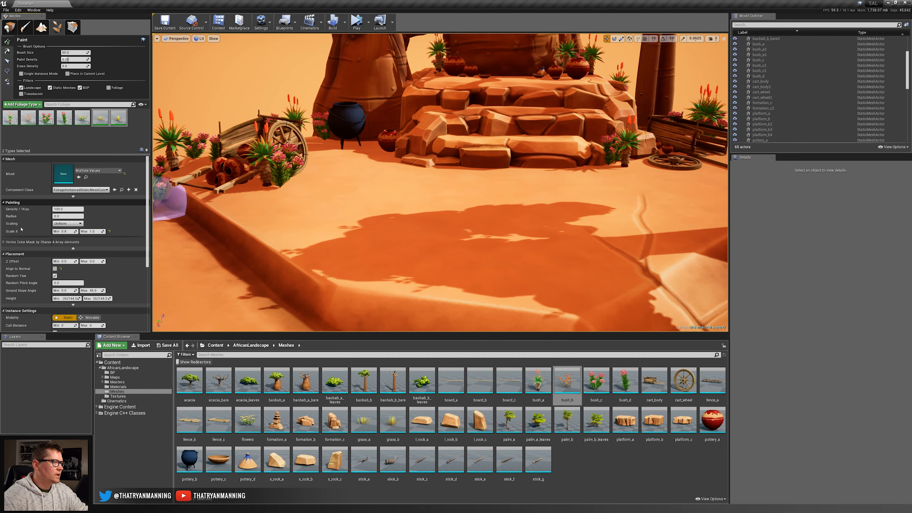
mouse_move(320, 170)
mouse_down()
mouse_move(539, 208)
mouse_move(433, 206)
mouse_up()
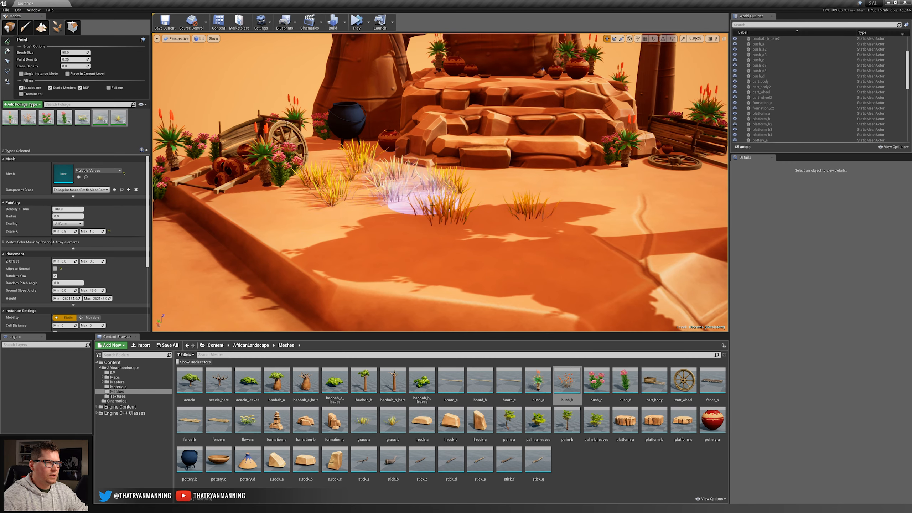
key(ctrl+z)
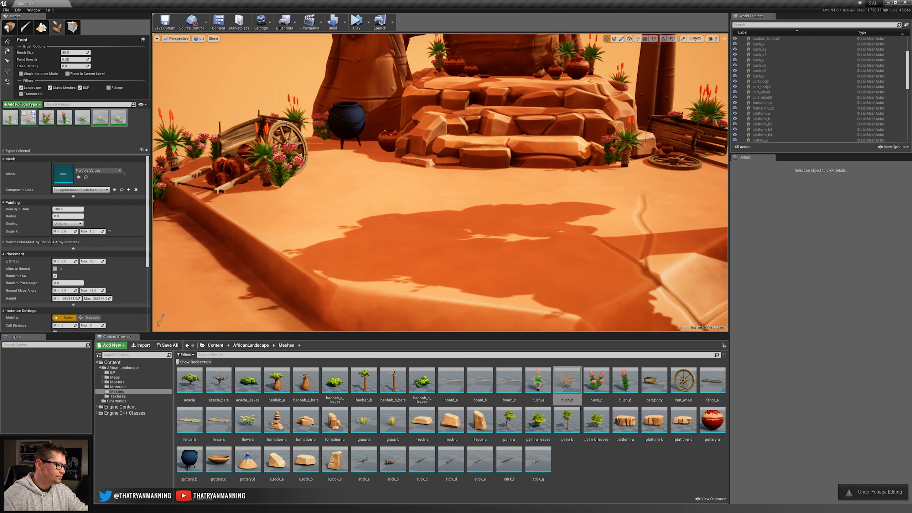
Activate bush_b alongside the two grasses and undo the mixed test strokes on the open ground.
click(22, 113)
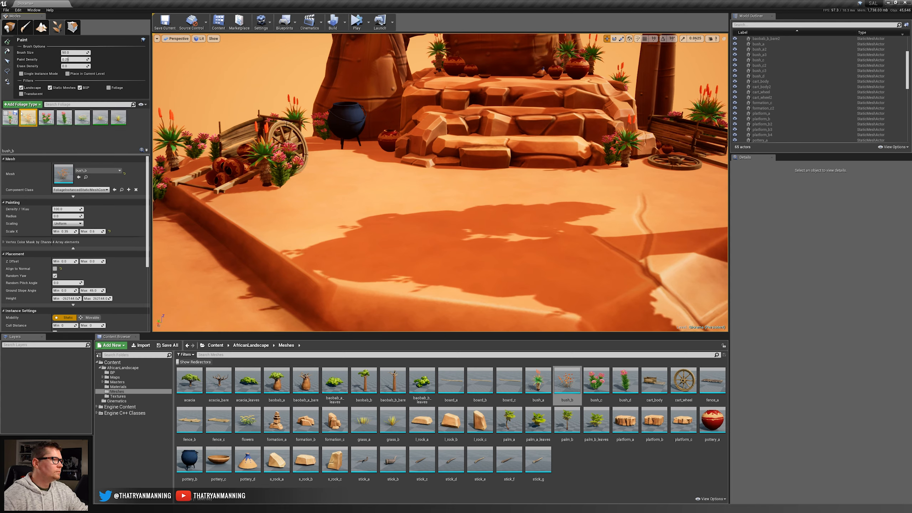
mouse_move(362, 163)
mouse_down()
mouse_move(331, 194)
mouse_move(375, 223)
mouse_up()
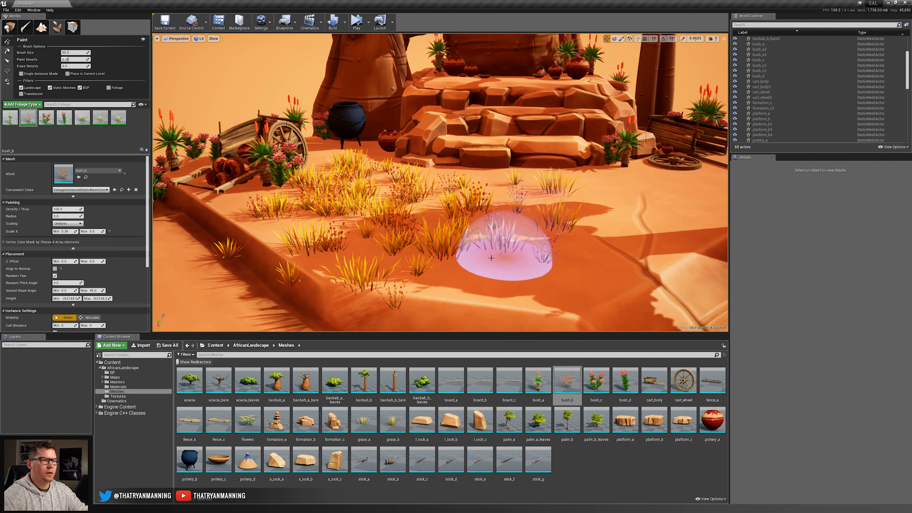
key(ctrl+z)
Set the paint density to 0.4 and paint grass and bush_b around the first cart, black pot and nearby baobab trunk.
right_drag(421, 200, 419, 198)
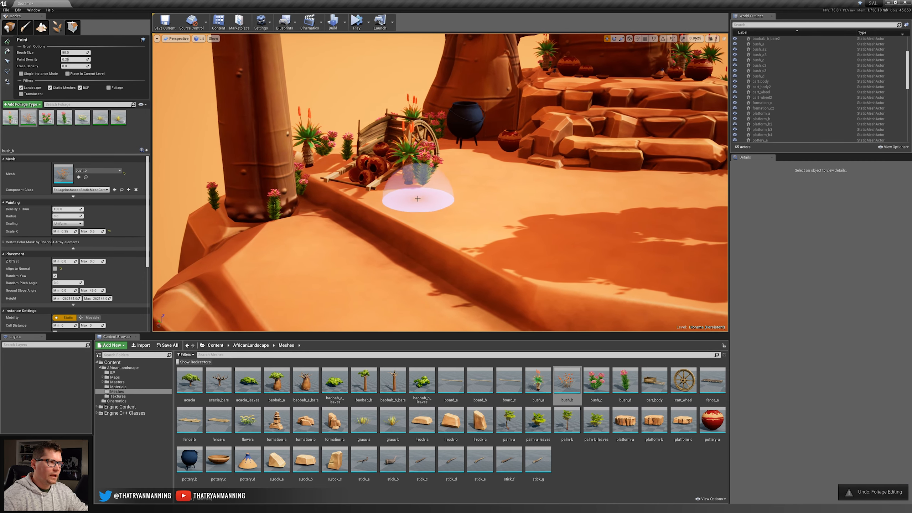
click(69, 59)
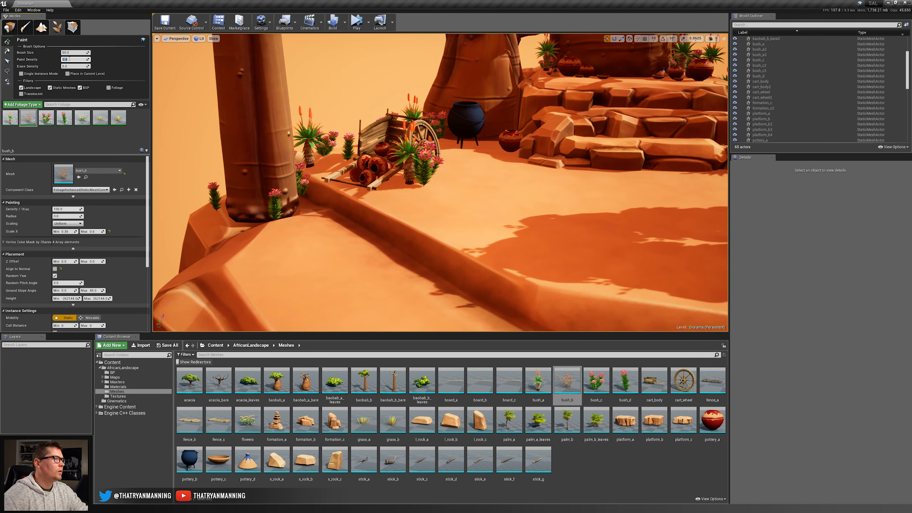
mouse_move(439, 159)
right_down()
mouse_move(457, 160)
mouse_move(470, 180)
mouse_move(336, 198)
right_up()
key(w)
mouse_move(336, 197)
mouse_down()
mouse_move(366, 173)
mouse_move(315, 194)
mouse_move(370, 244)
mouse_up()
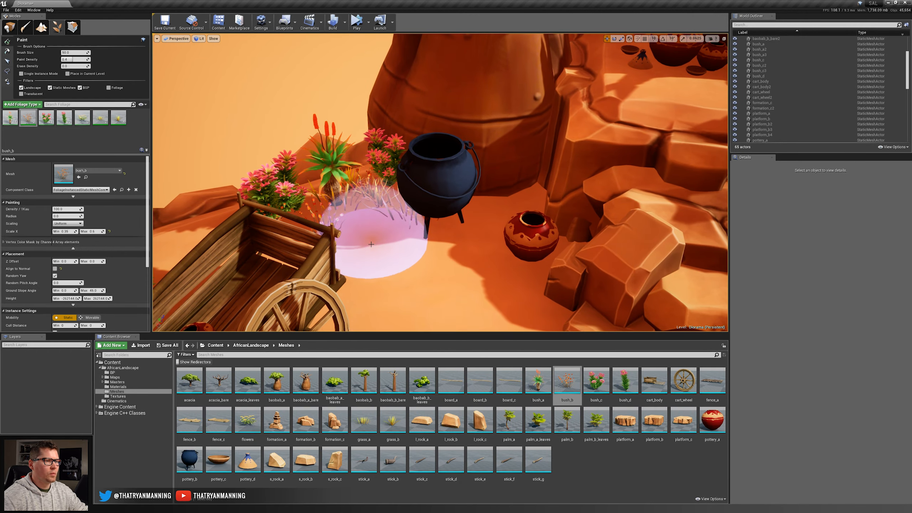
key(s)
mouse_move(372, 244)
right_down()
mouse_move(365, 252)
mouse_move(383, 269)
right_up()
mouse_move(362, 304)
mouse_down()
mouse_move(391, 241)
mouse_move(358, 266)
mouse_move(358, 256)
mouse_move(388, 207)
mouse_up()
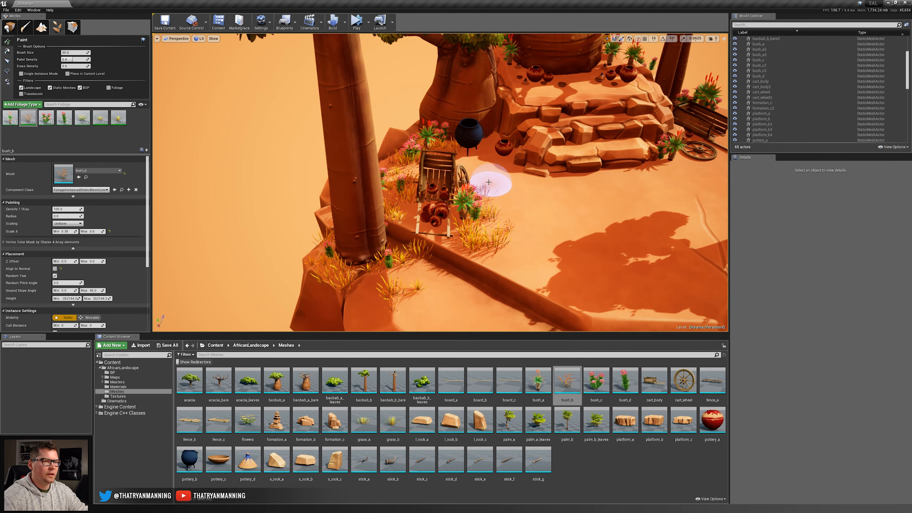
Paint grass and bush_b at the foot of the rock steps, beside the second cart and behind the upper platform's pottery.
click(490, 170)
mouse_move(491, 170)
right_down()
mouse_move(554, 210)
mouse_move(573, 183)
mouse_move(606, 179)
right_up()
click(485, 169)
key(w)
drag(523, 246, 481, 244)
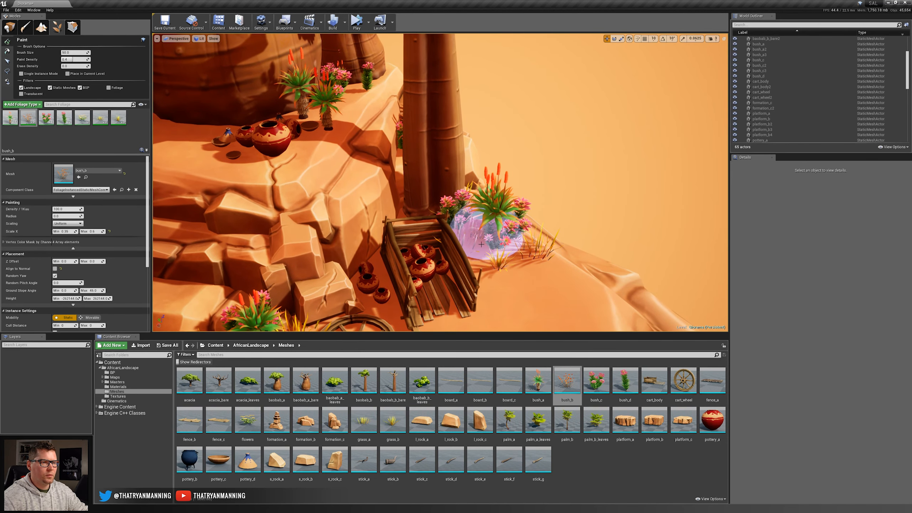
click(530, 264)
mouse_move(305, 99)
mouse_down()
mouse_move(358, 92)
mouse_move(358, 141)
mouse_up()
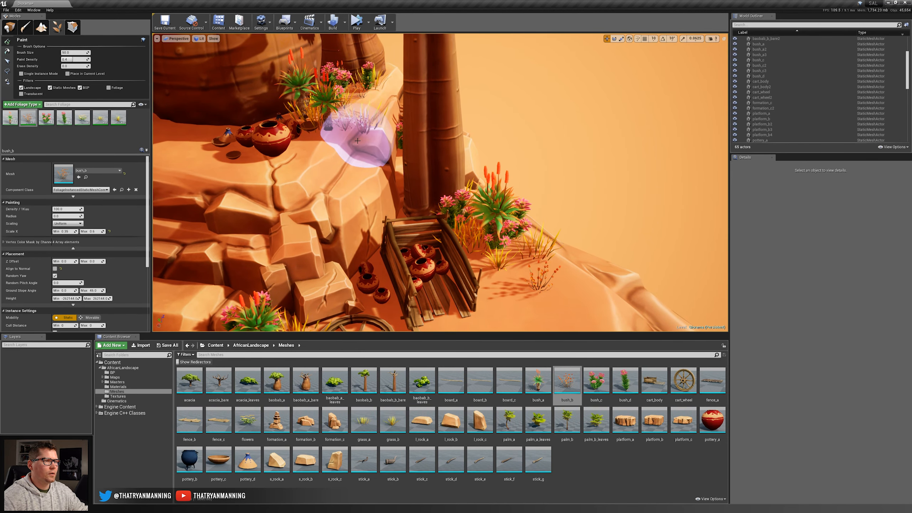
Paint grass and bush_b among the aloes and flowers around the front corner baobab's trunk.
key(s)
right_drag(357, 141, 418, 180)
click(434, 281)
key(s)
right_drag(434, 281, 443, 295)
click(437, 201)
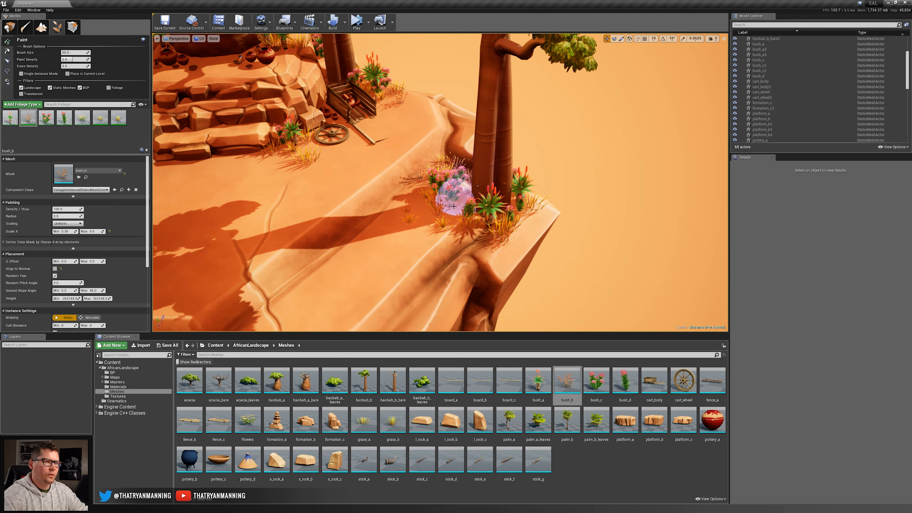
Add more grass and bush_b in front of the tall baobab trunk near the first cart.
right_drag(330, 173, 331, 171)
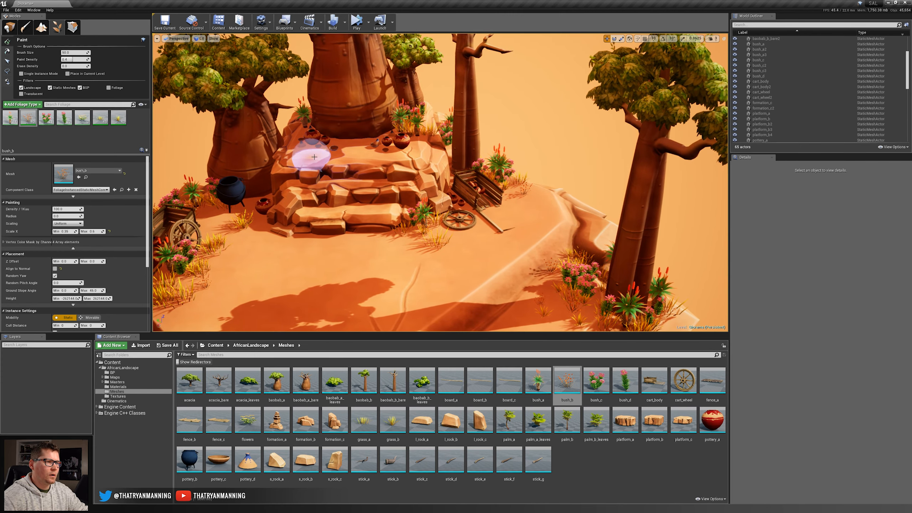
right_drag(226, 263, 160, 269)
click(427, 251)
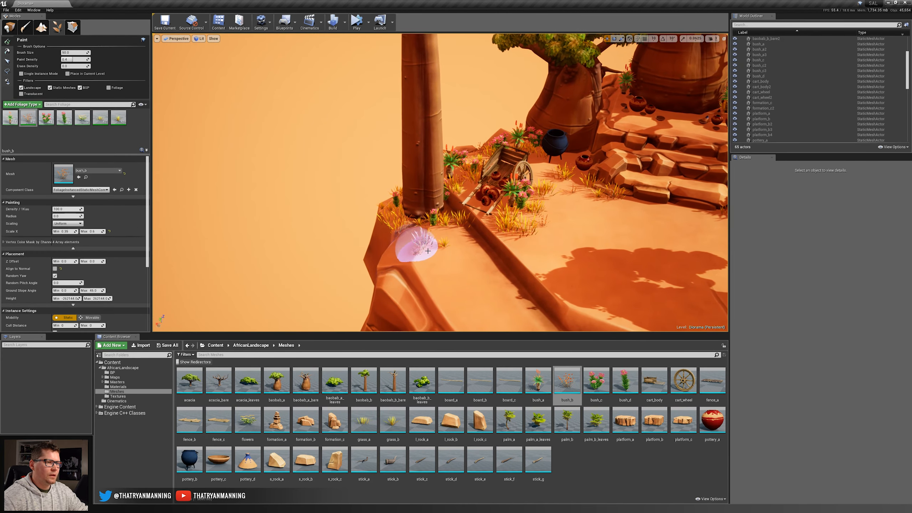
right_drag(416, 220, 582, 225)
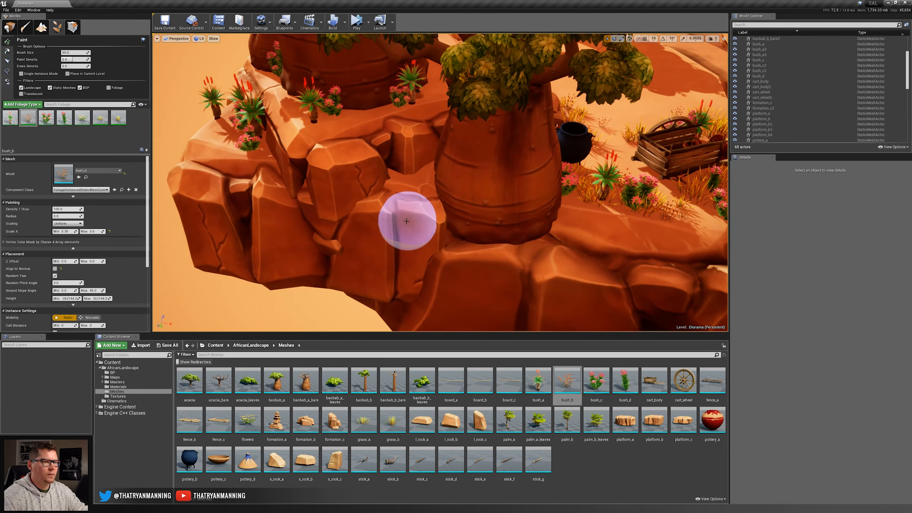
Paint grass and bush_b on the rear rock ledges among the aloes behind the baobabs.
click(414, 164)
mouse_move(413, 164)
mouse_down()
mouse_move(621, 249)
mouse_move(576, 214)
mouse_move(475, 227)
mouse_move(662, 224)
mouse_up()
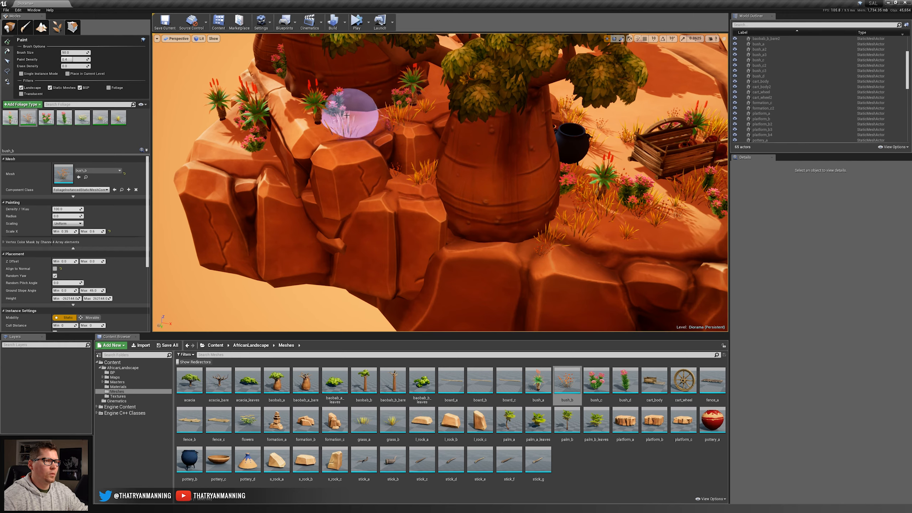
mouse_move(283, 94)
mouse_down()
mouse_move(255, 91)
mouse_move(234, 146)
mouse_move(213, 127)
mouse_move(232, 142)
mouse_up()
right_drag(231, 143, 298, 143)
shift+click(491, 229)
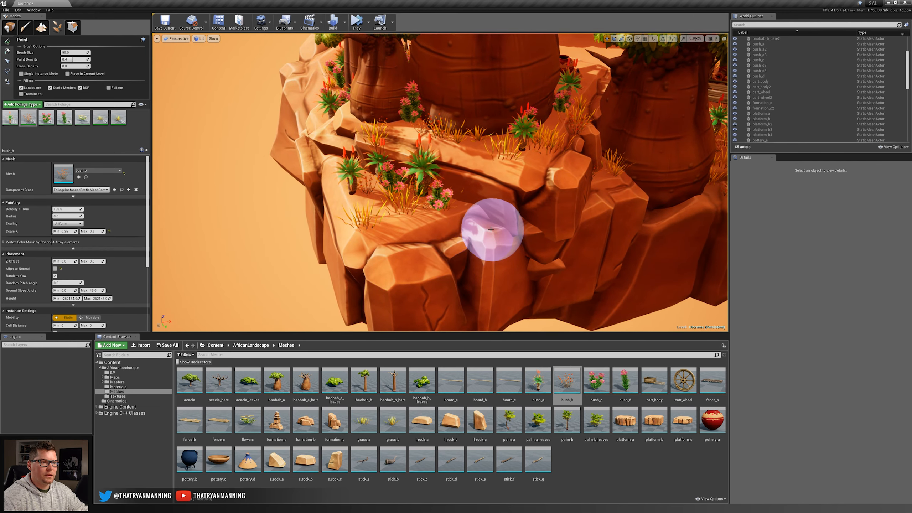
Fill the rock ledges between the bare baobab trunk and the small baobab with sparse grass.
key(a)
mouse_move(389, 204)
right_down()
mouse_move(494, 196)
mouse_move(499, 212)
right_up()
key(e)
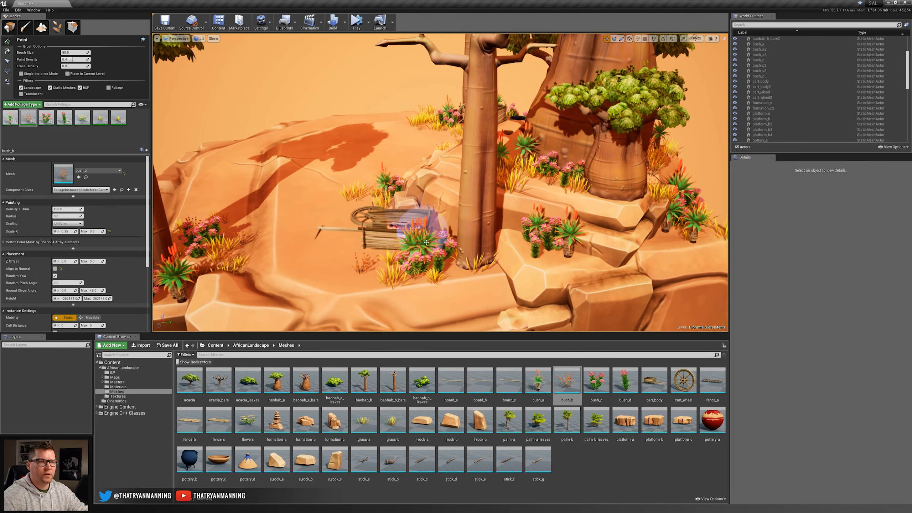
click(548, 255)
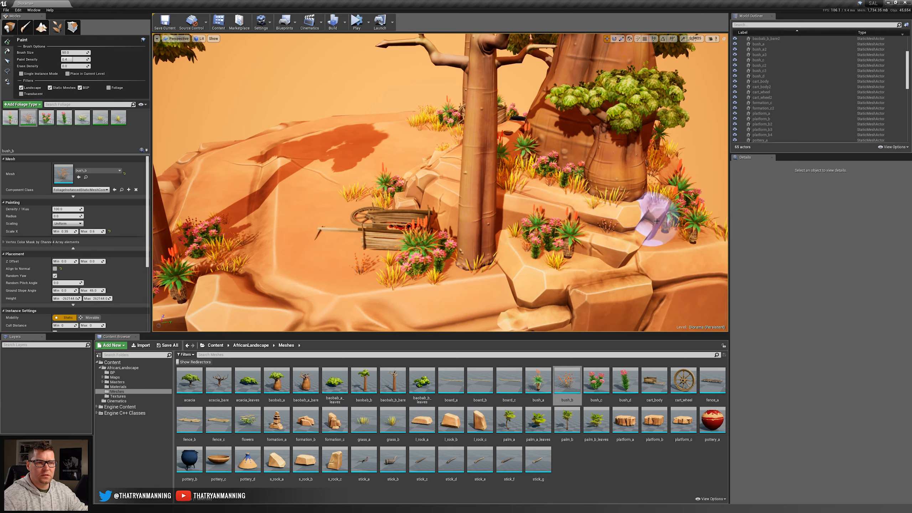
click(548, 240)
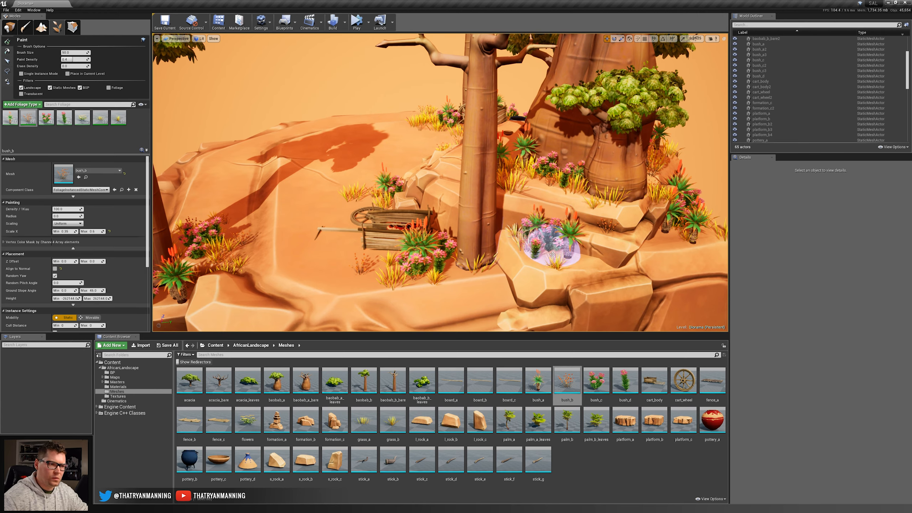
Paint grass and bush_b along the ground's outer edge beside the second cart.
mouse_move(365, 277)
mouse_down()
mouse_move(259, 256)
mouse_move(344, 281)
mouse_move(217, 272)
mouse_up()
key(a)
mouse_move(217, 273)
right_down()
mouse_move(233, 265)
mouse_move(363, 291)
mouse_move(346, 249)
right_up()
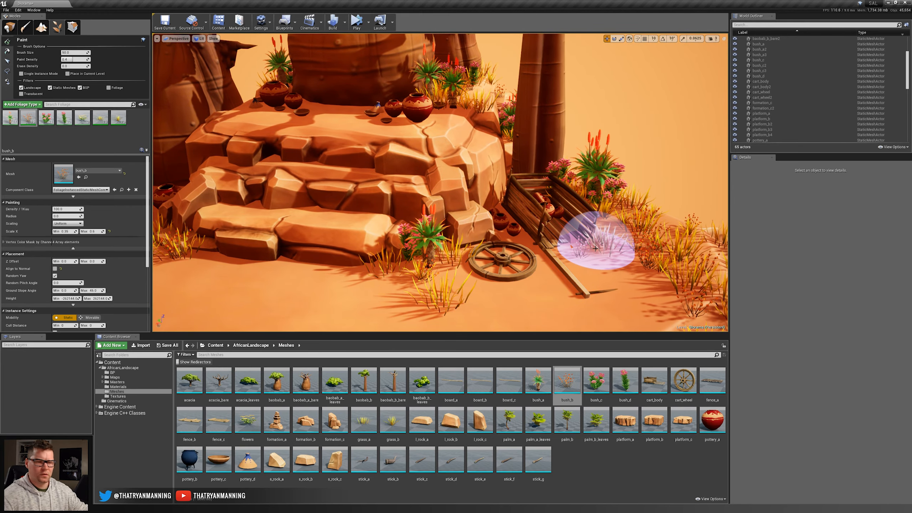
Add grass and bush_b around the clay pot between the black pot and the rock steps.
key(a)
mouse_move(429, 170)
right_down()
mouse_move(398, 169)
mouse_move(402, 179)
mouse_move(376, 209)
right_up()
key(w)
key(s)
click(413, 167)
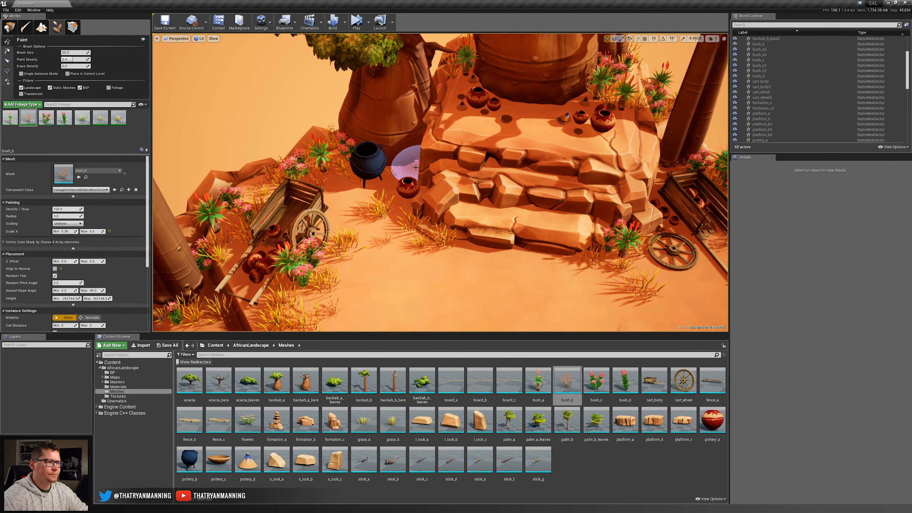
click(415, 172)
mouse_move(417, 159)
mouse_down()
mouse_move(483, 249)
mouse_move(474, 198)
mouse_move(489, 185)
mouse_move(435, 126)
mouse_move(536, 108)
mouse_move(555, 93)
mouse_up()
Review the painted foliage across the whole diorama and switch from foliage painting to Place mode.
key(s)
mouse_move(487, 173)
right_down()
mouse_move(484, 118)
mouse_move(520, 151)
mouse_move(517, 165)
mouse_move(495, 140)
mouse_move(434, 285)
right_up()
key(a)
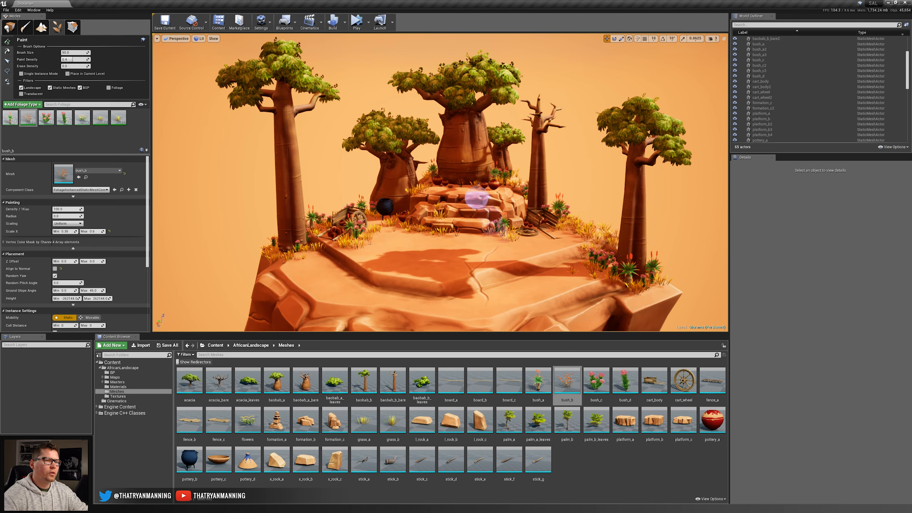
mouse_move(452, 252)
right_down()
mouse_move(460, 239)
mouse_move(452, 250)
right_up()
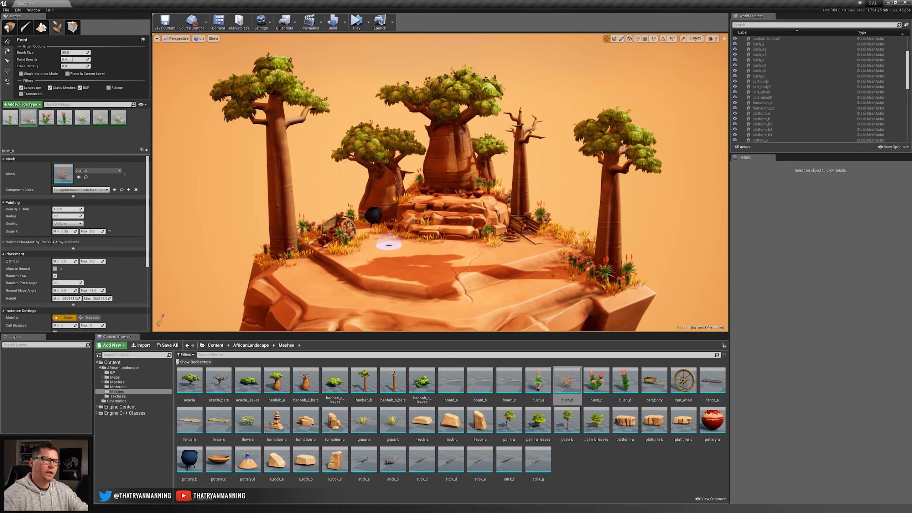
click(8, 28)
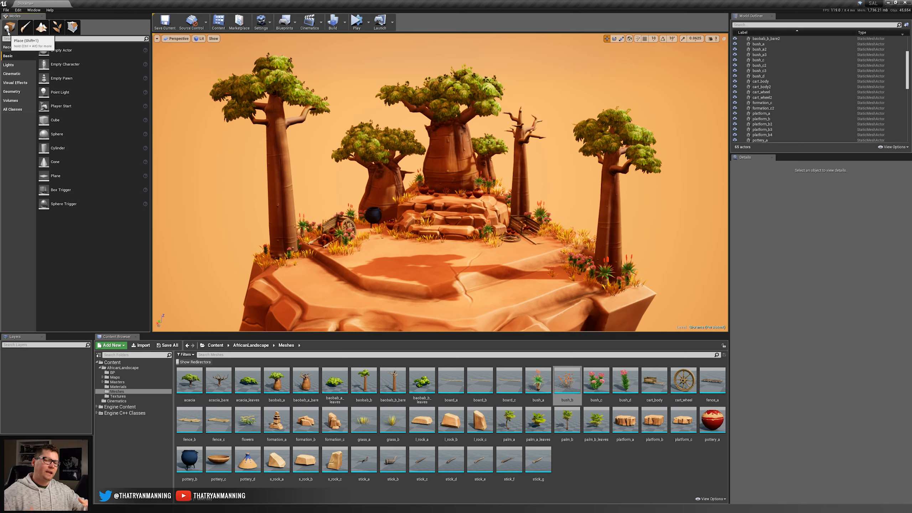